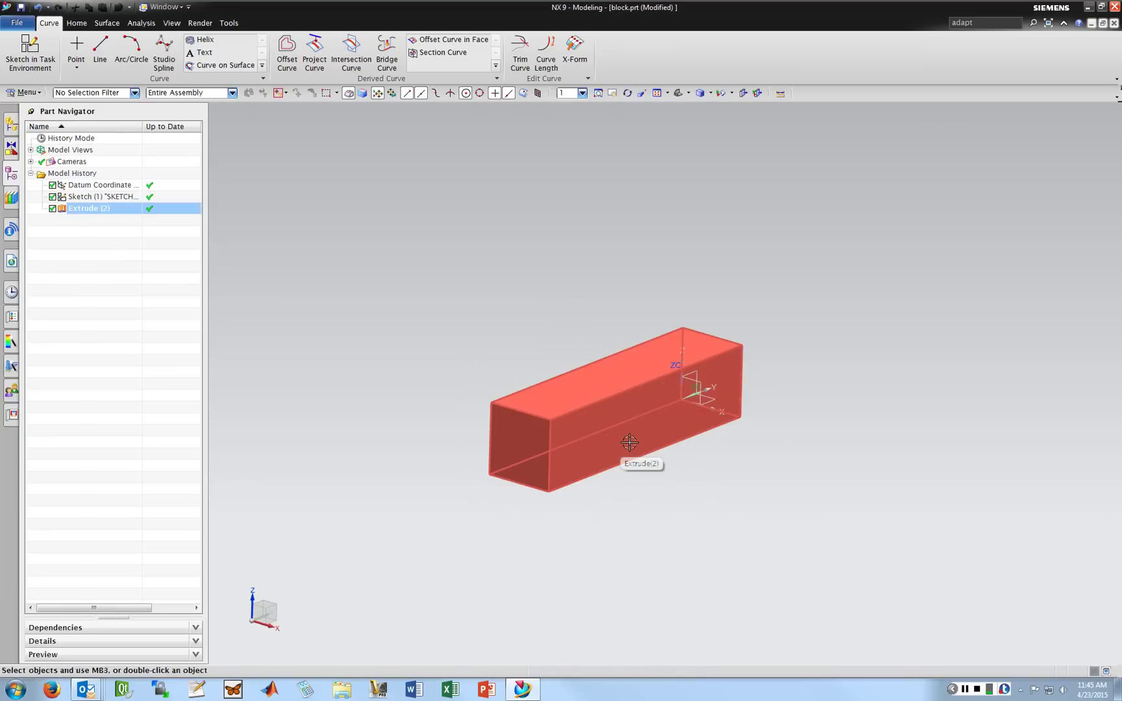
- Clear the block selection and switch the part to the Advanced Simulation application
{"action": "left_click", "coordinate": [674, 378]}
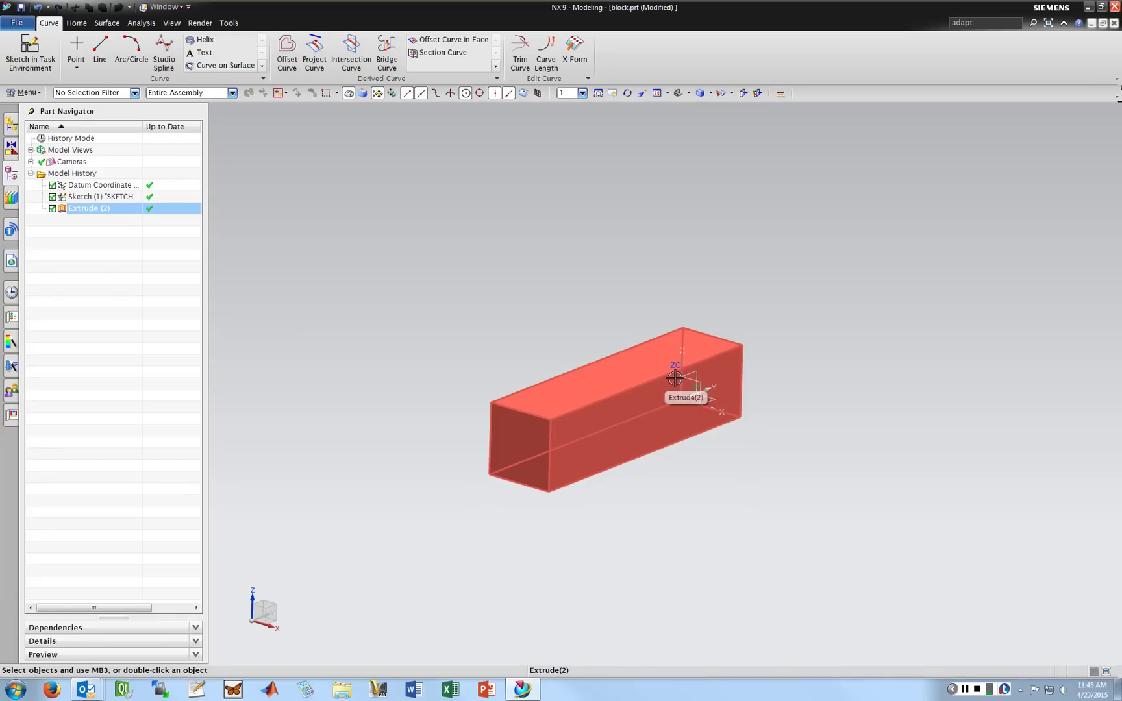
{"action": "key", "text": "Escape"}
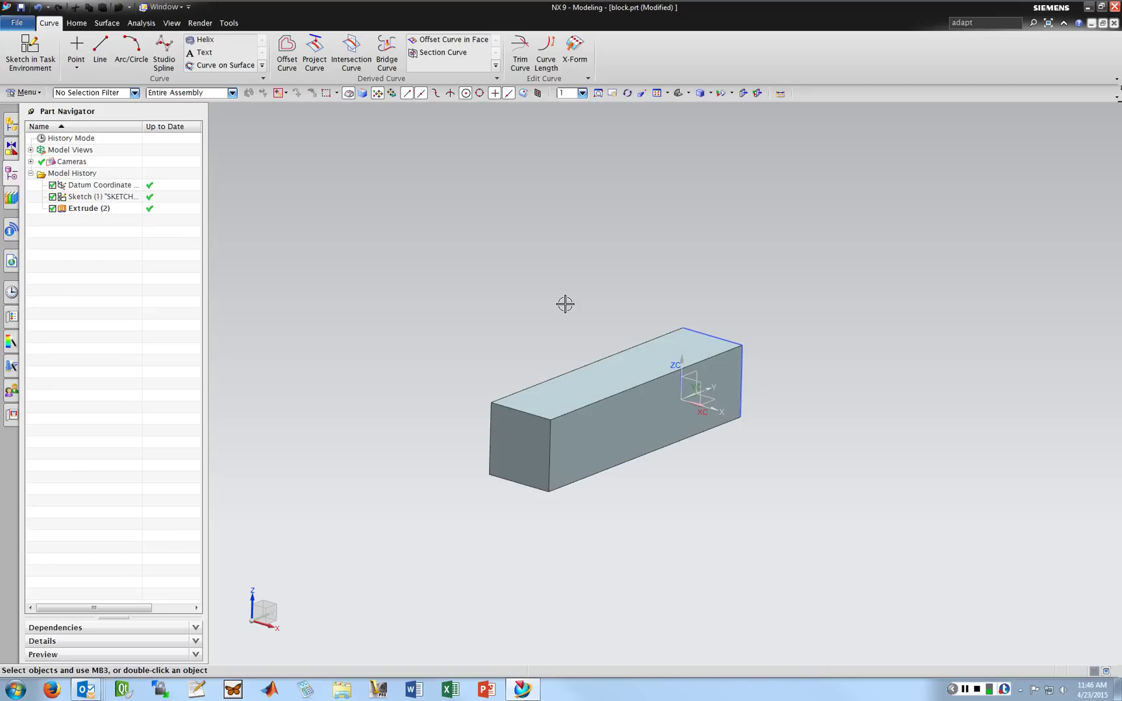
{"action": "left_click", "coordinate": [17, 22]}
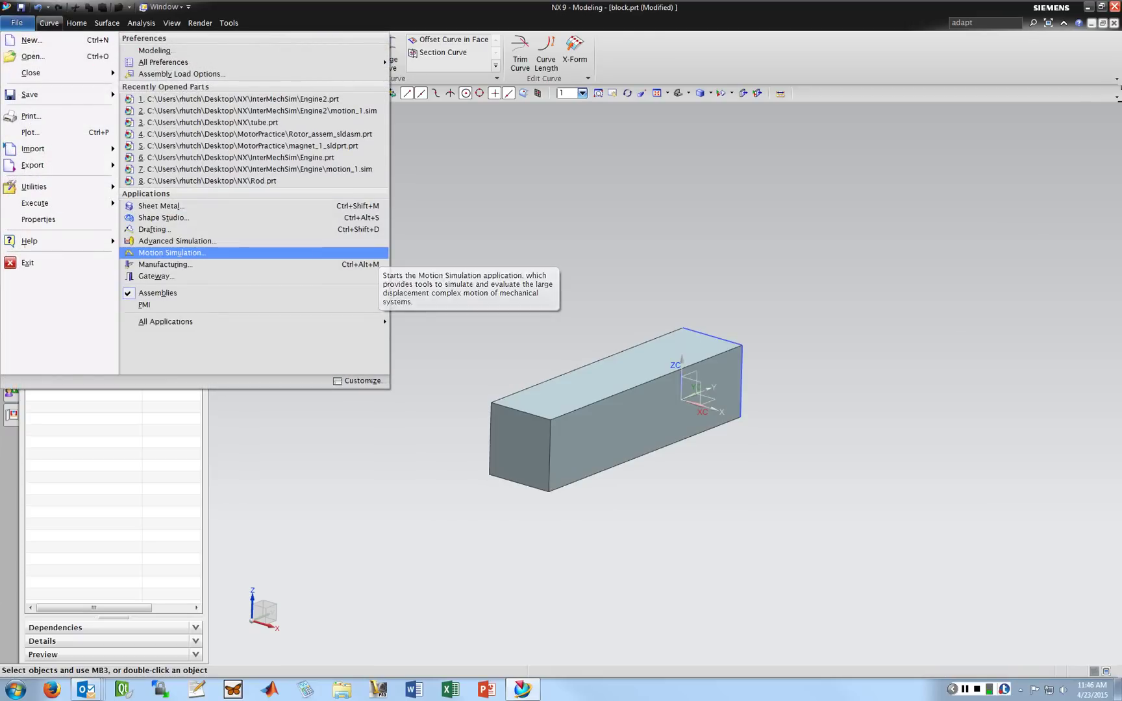
{"action": "left_click", "coordinate": [176, 241]}
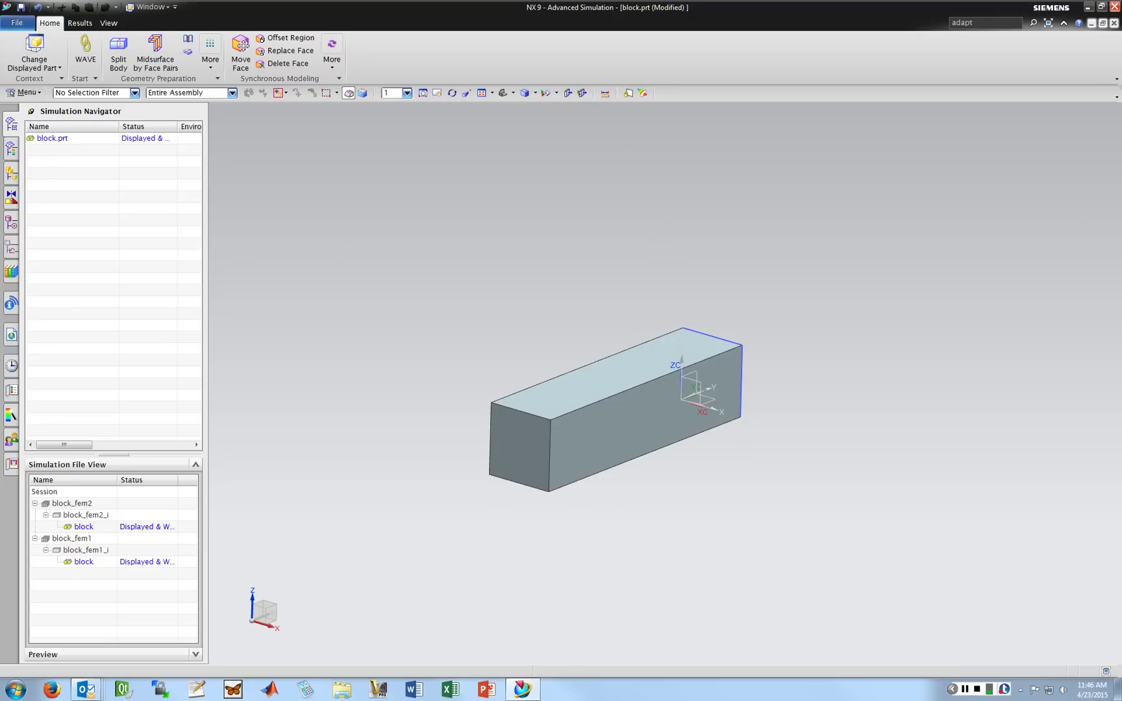
- Create a new FEM and simulation from block.prt with the NX NASTRAN solver and Structural analysis type
{"action": "left_click", "coordinate": [52, 138]}
{"action": "right_click", "coordinate": [39, 138]}
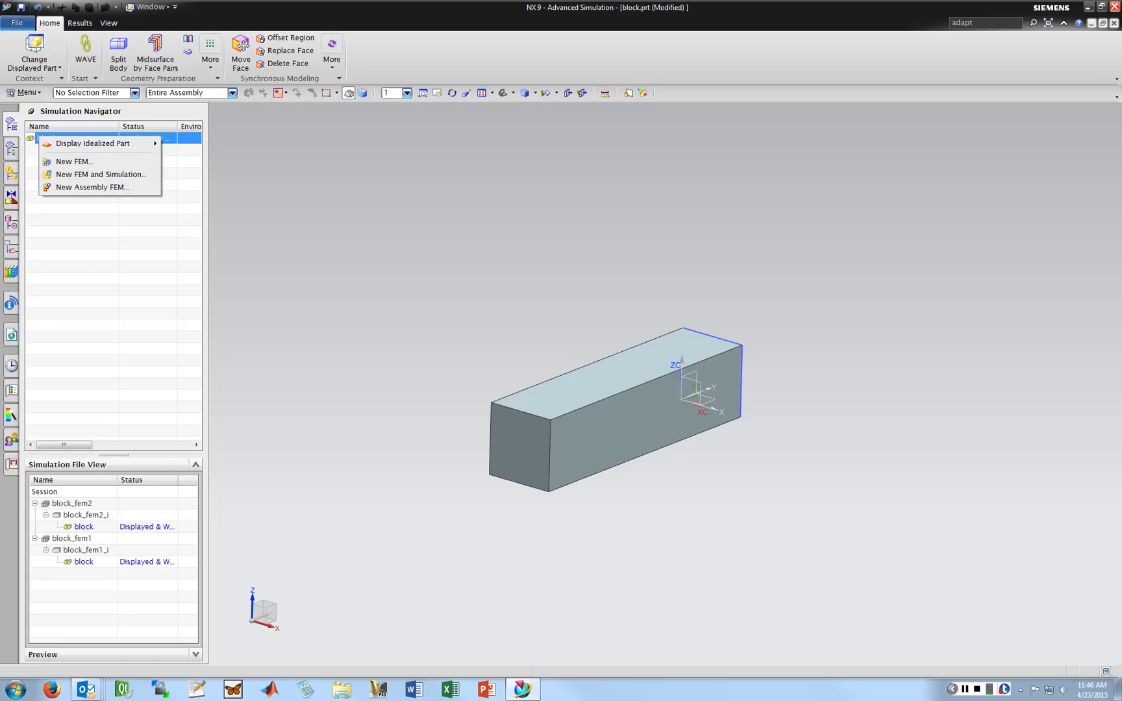
{"action": "left_click", "coordinate": [46, 138]}
{"action": "right_click", "coordinate": [46, 138]}
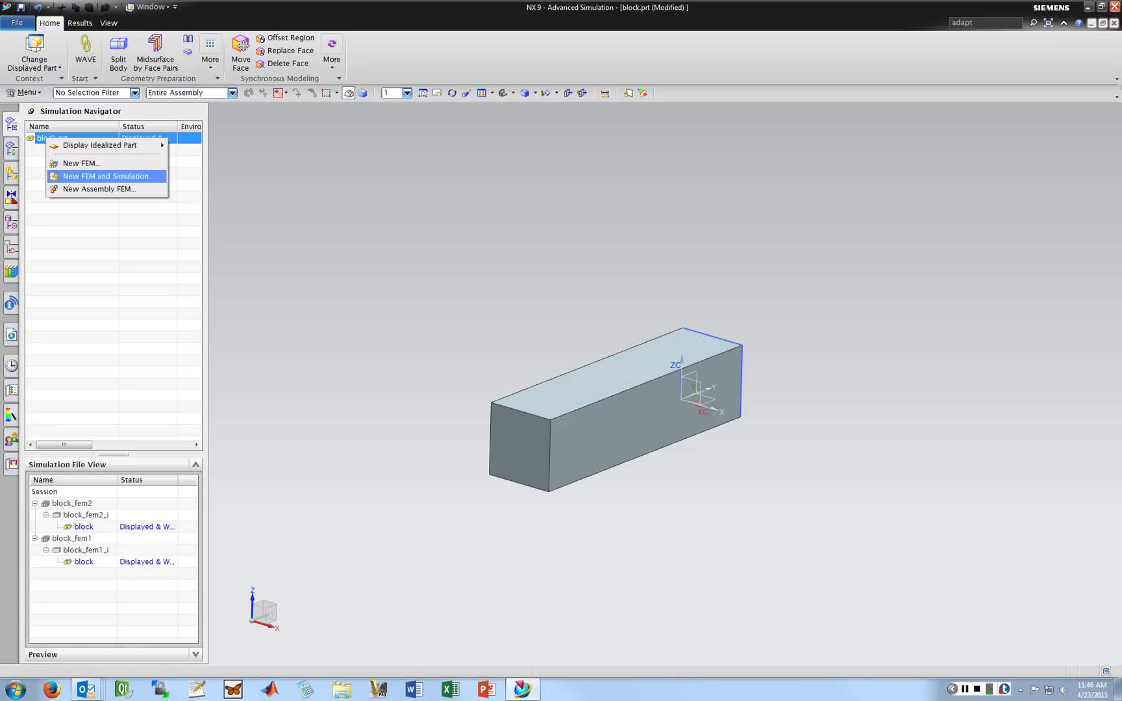
{"action": "left_click", "coordinate": [107, 176]}
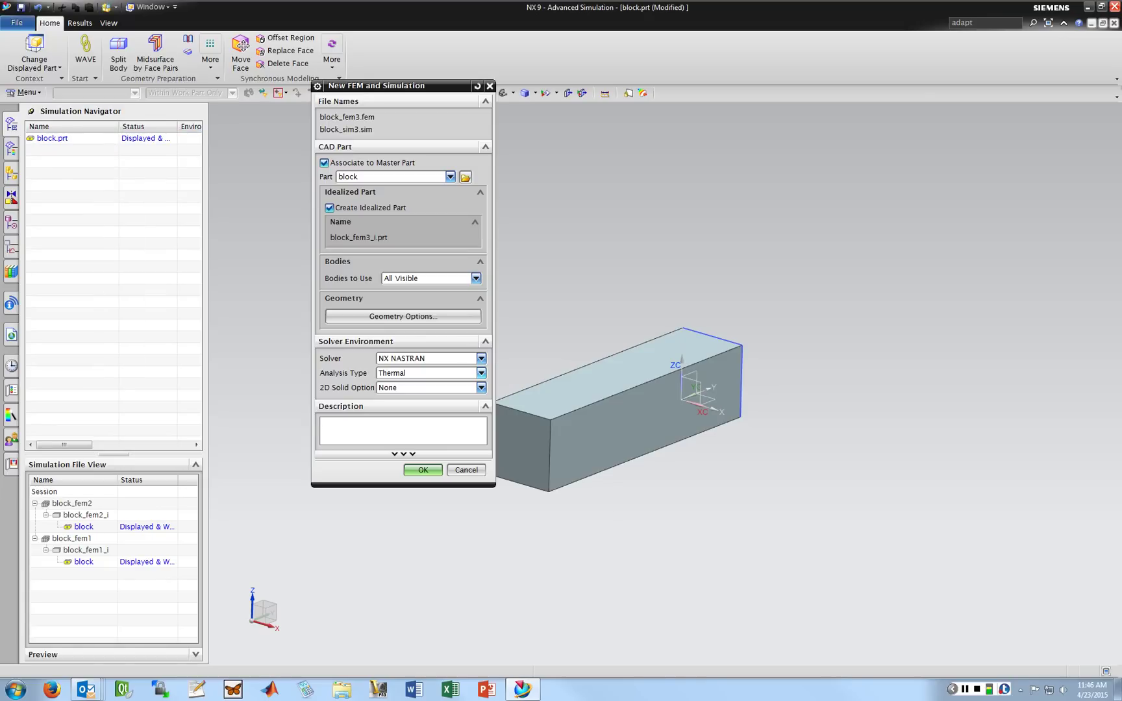
{"action": "left_click", "coordinate": [480, 373]}
{"action": "left_click", "coordinate": [409, 383]}
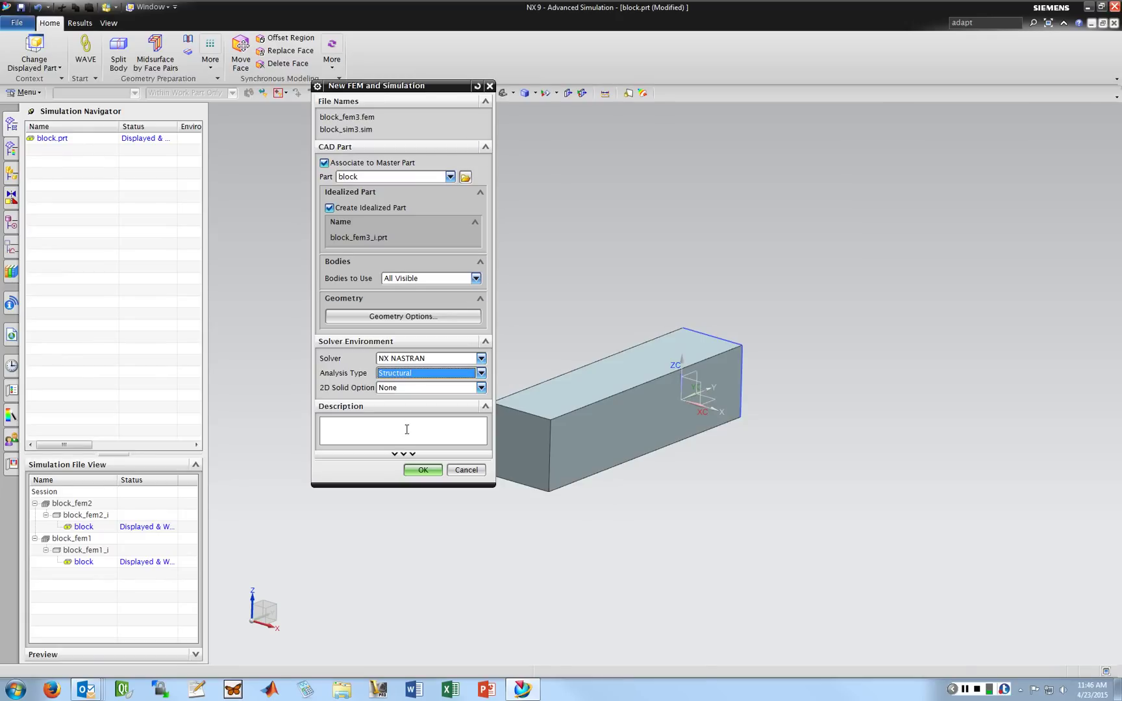
{"action": "left_click", "coordinate": [422, 469]}
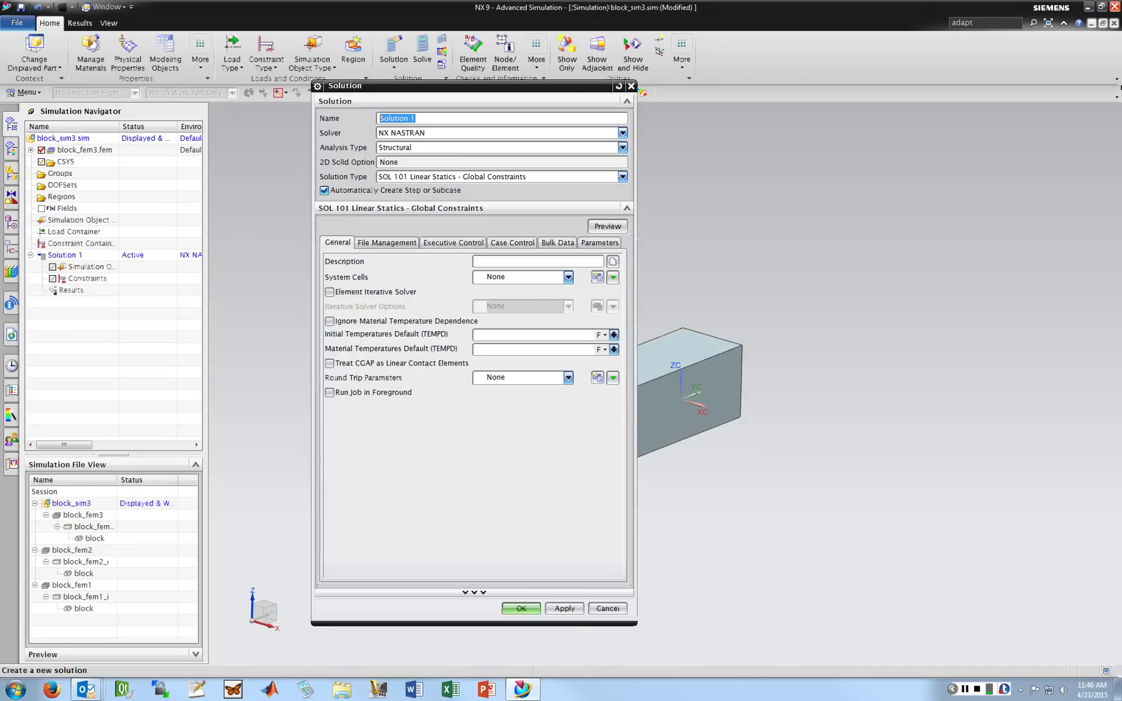
- Create Solution 1 with the solution type SOL 101 Linear Statics - Global Constraints
{"action": "left_click", "coordinate": [399, 119]}
{"action": "left_click", "coordinate": [622, 176]}
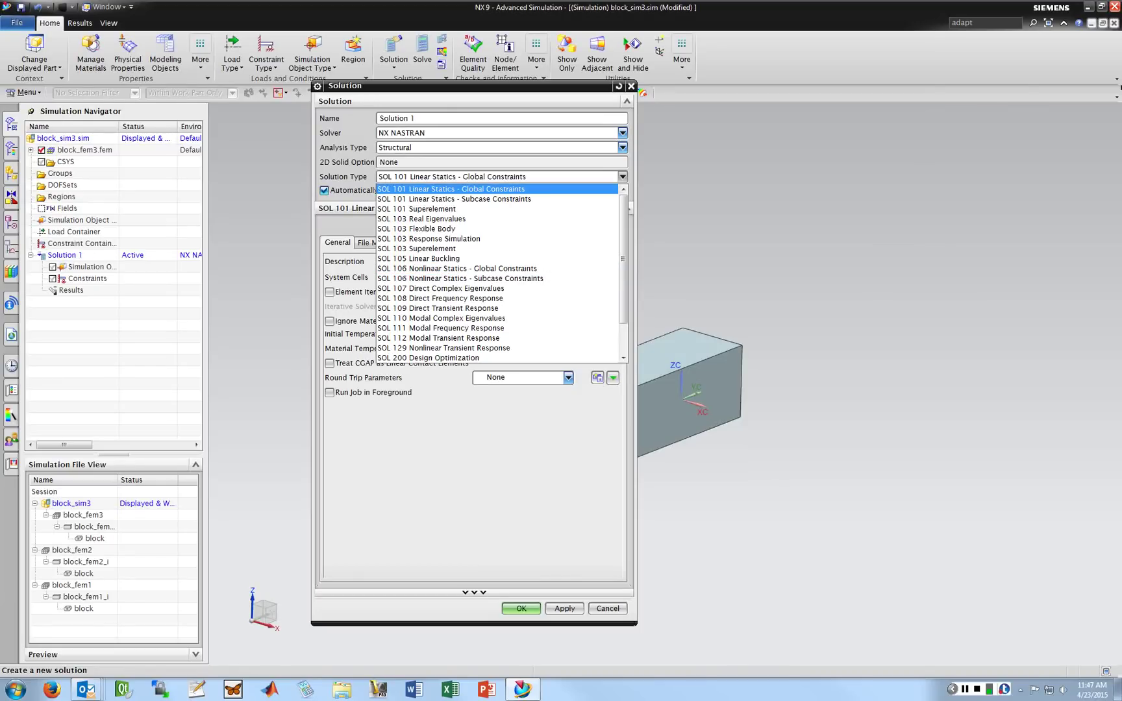
{"action": "left_click", "coordinate": [450, 189]}
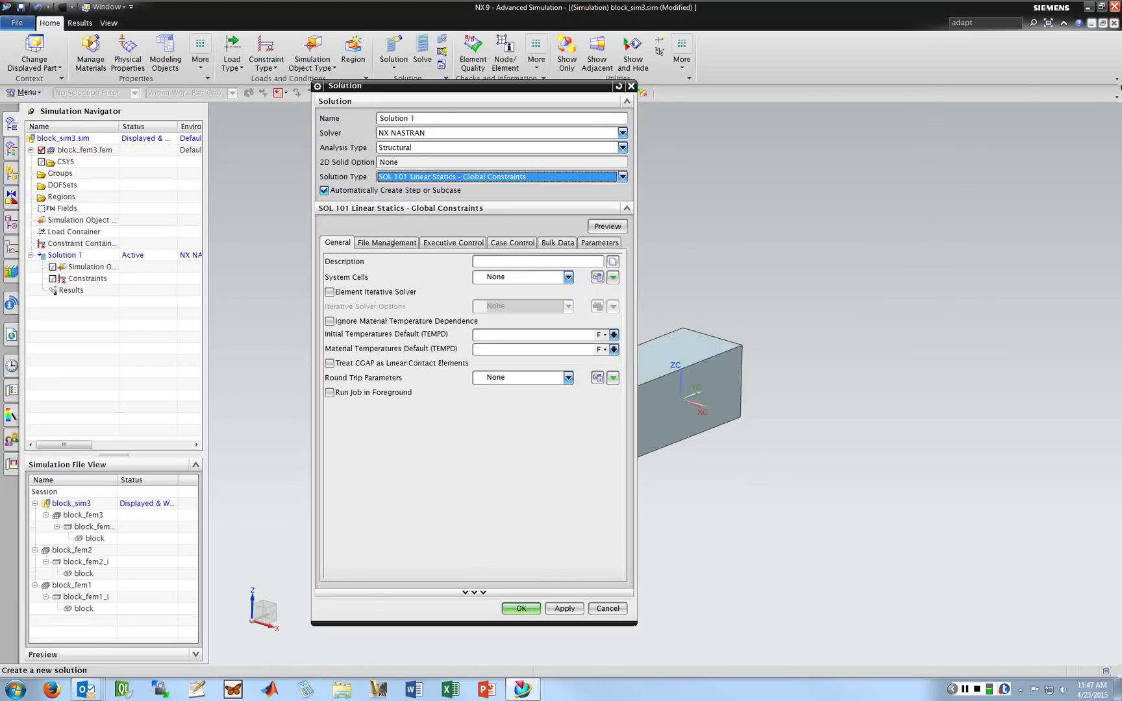
{"action": "left_click", "coordinate": [622, 176]}
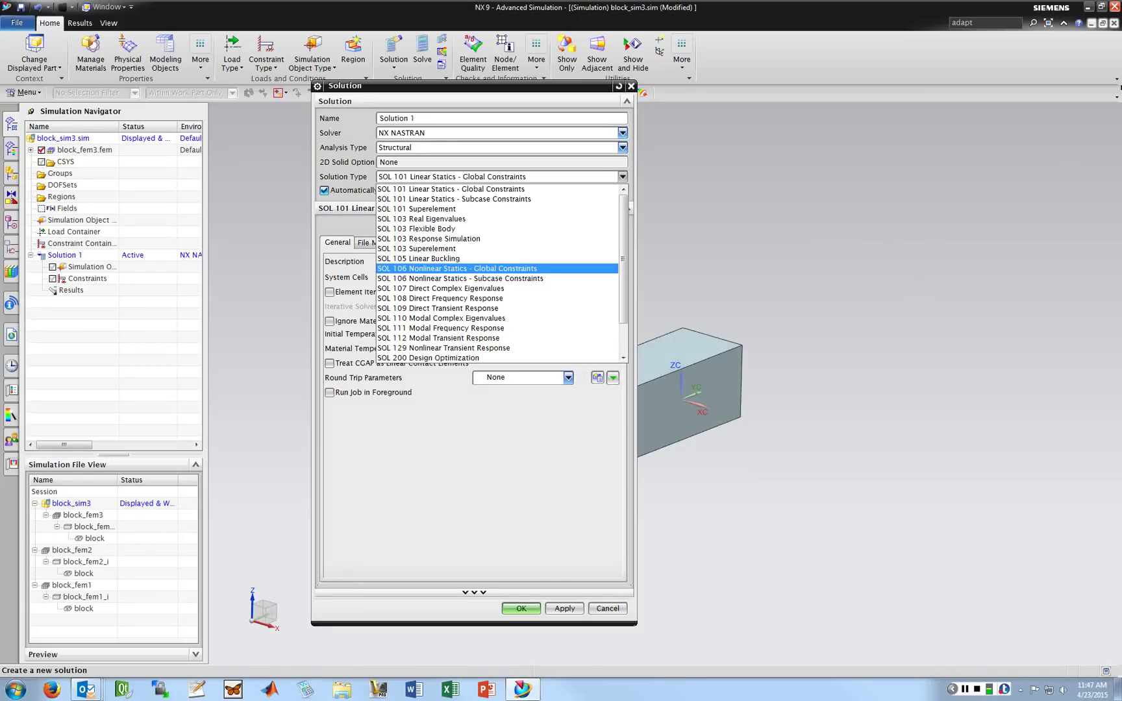
{"action": "left_click", "coordinate": [450, 189]}
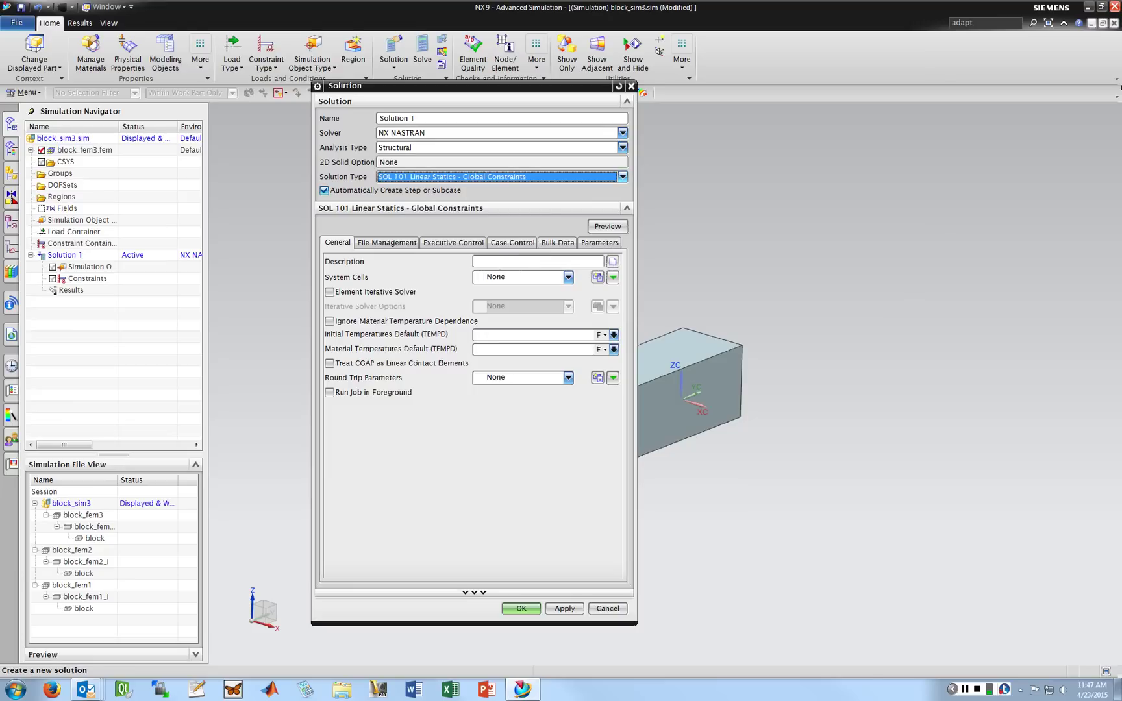
{"action": "left_click", "coordinate": [520, 609]}
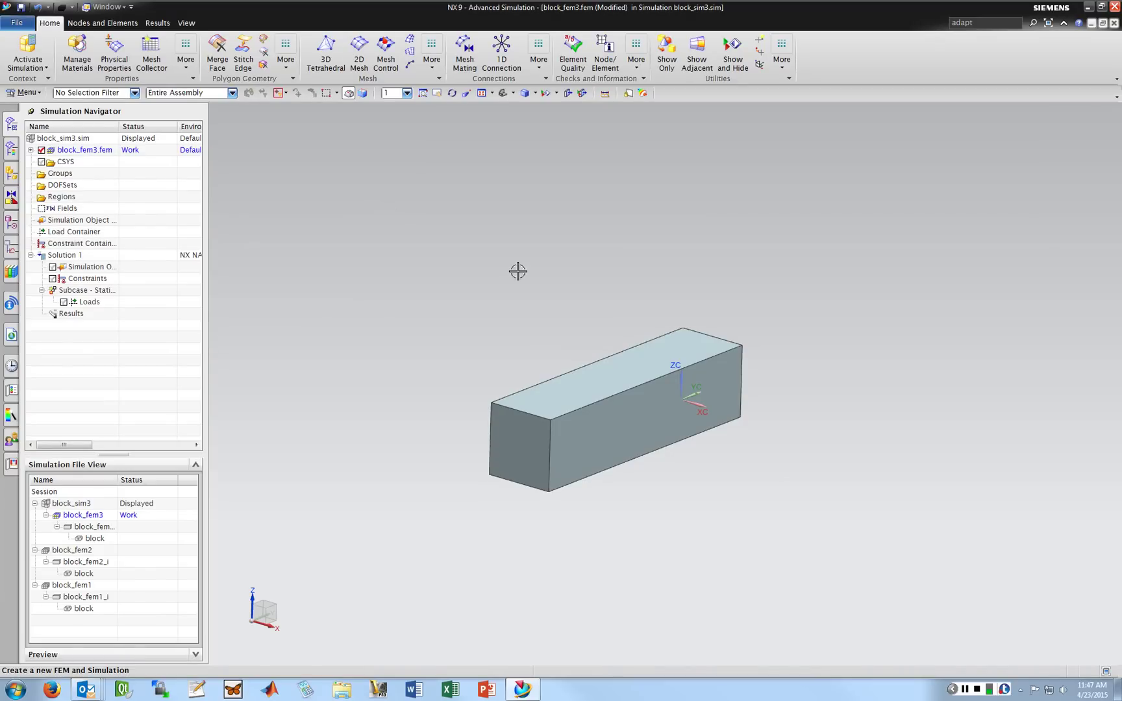
- Start a 2D Mesh and select the block's upper face and its adjacent long side face
{"action": "left_click", "coordinate": [323, 56]}
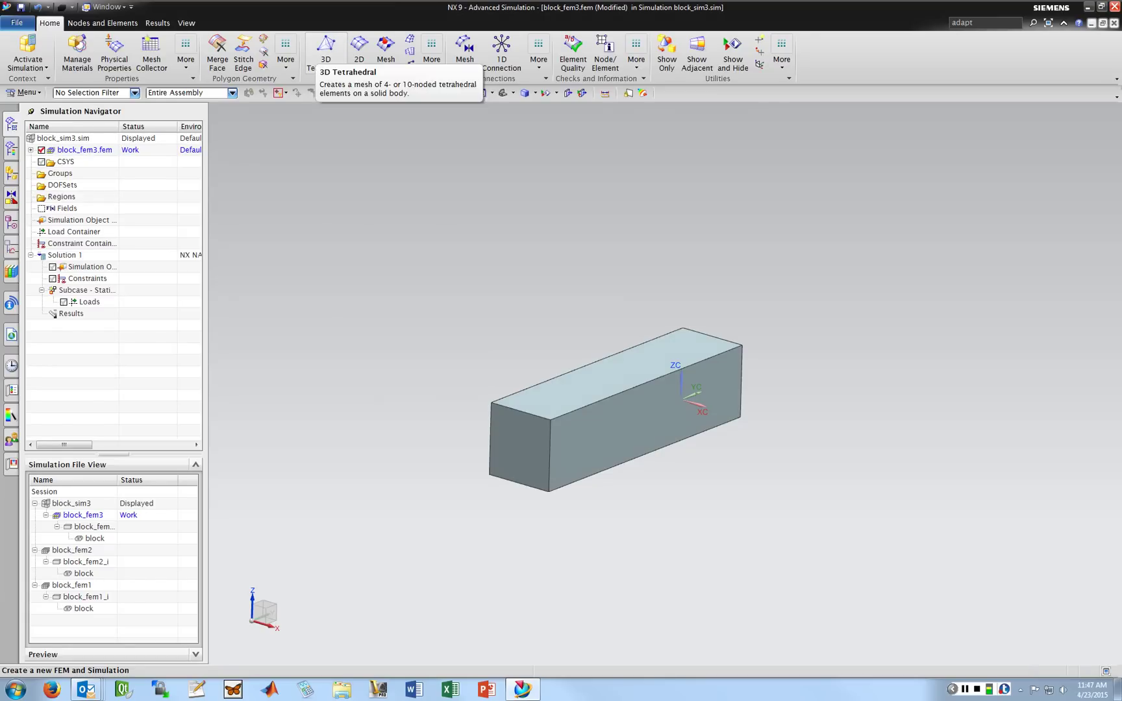
{"action": "left_click", "coordinate": [359, 53]}
{"action": "left_click_drag", "start_coordinate": [404, 85], "coordinate": [905, 60]}
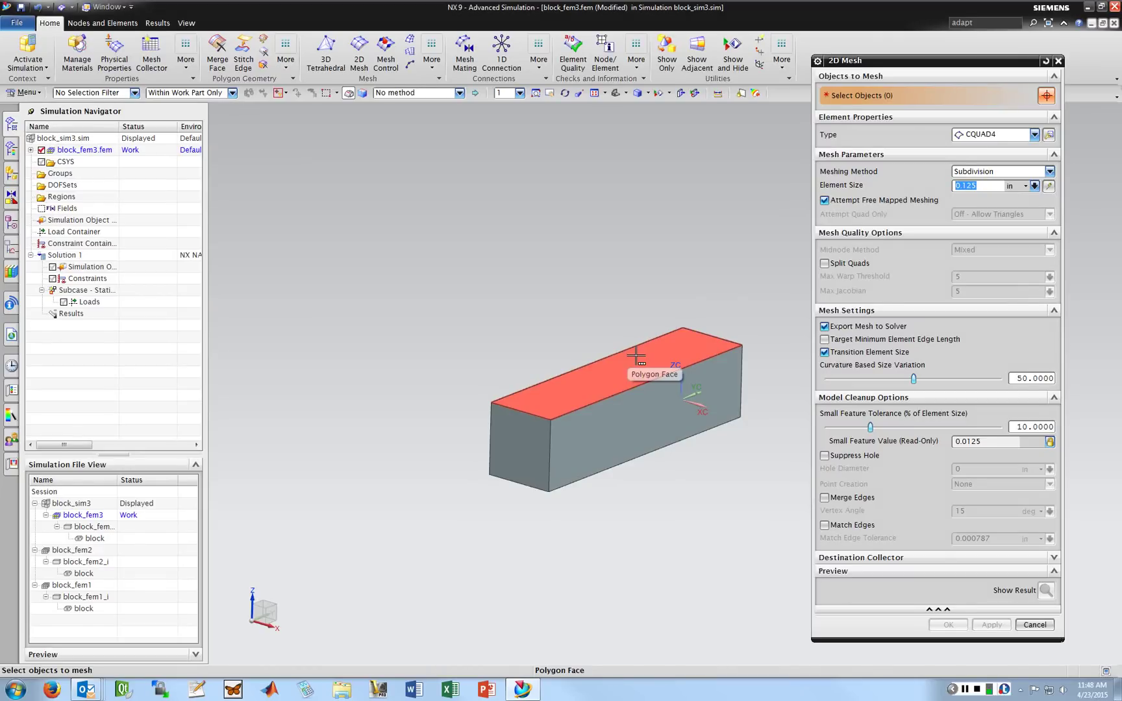
{"action": "left_click", "coordinate": [580, 378]}
{"action": "left_click", "coordinate": [639, 411]}
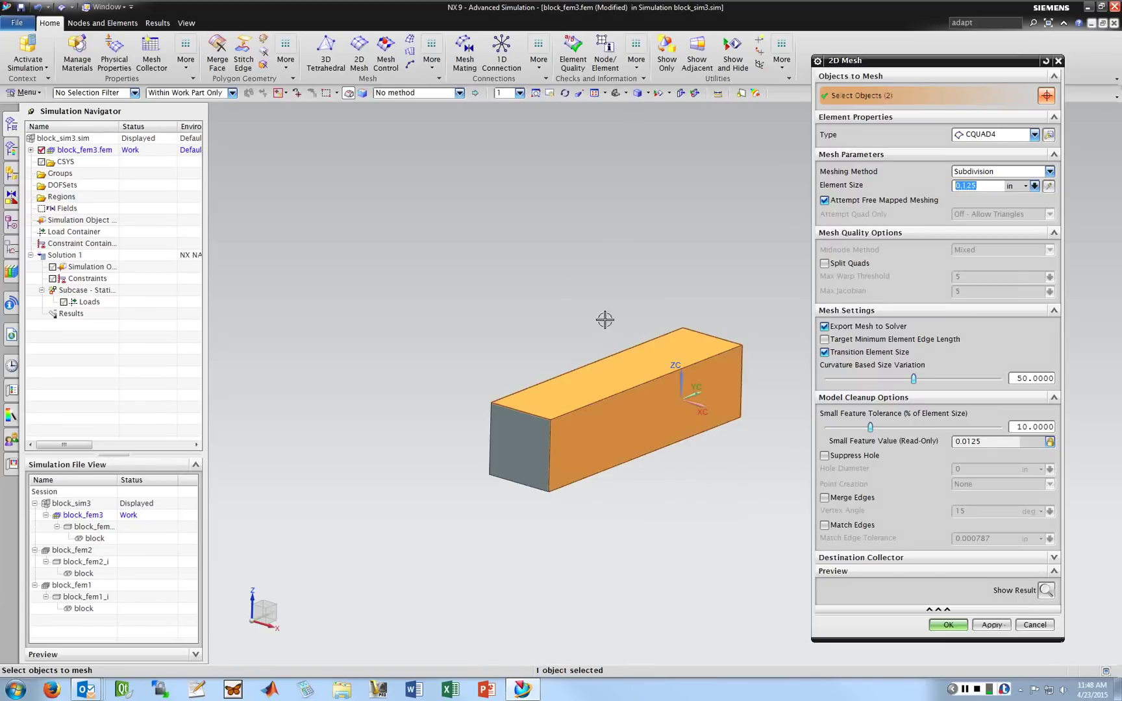
- Add the block's four remaining faces and create the 2D mesh with CQUAD4 elements of 0.125 in
{"action": "middle_click_drag", "start_coordinate": [558, 290], "coordinate": [696, 301]}
{"action": "left_click", "coordinate": [731, 323]}
{"action": "left_click", "coordinate": [744, 363]}
{"action": "middle_click_drag", "start_coordinate": [649, 268], "coordinate": [546, 295]}
{"action": "left_click", "coordinate": [547, 296]}
{"action": "middle_click_drag", "start_coordinate": [666, 233], "coordinate": [596, 240]}
{"action": "left_click", "coordinate": [639, 389]}
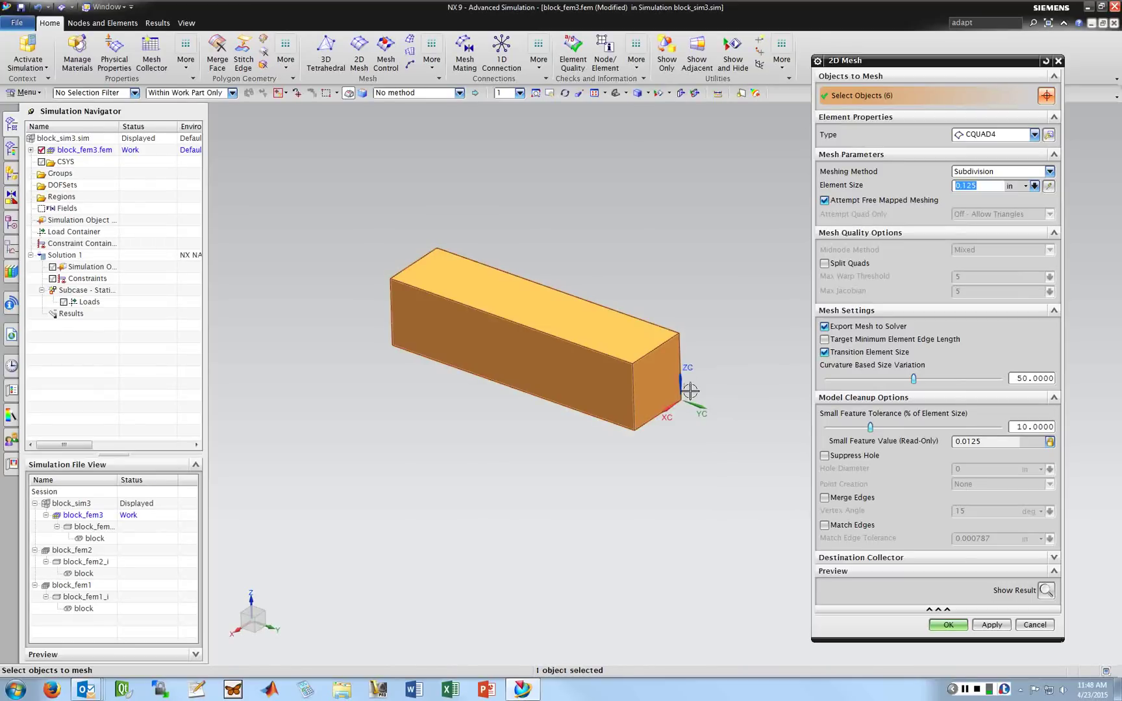
{"action": "middle_click_drag", "start_coordinate": [464, 325], "coordinate": [532, 371]}
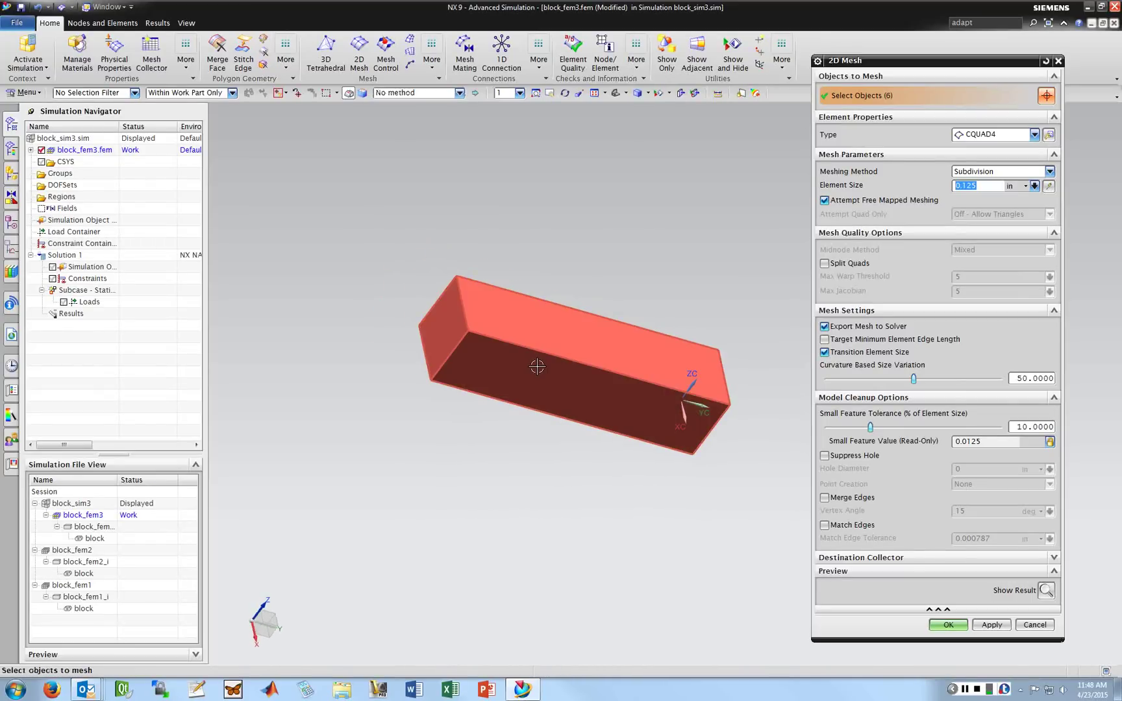
{"action": "left_click", "coordinate": [614, 336]}
{"action": "left_click", "coordinate": [974, 189]}
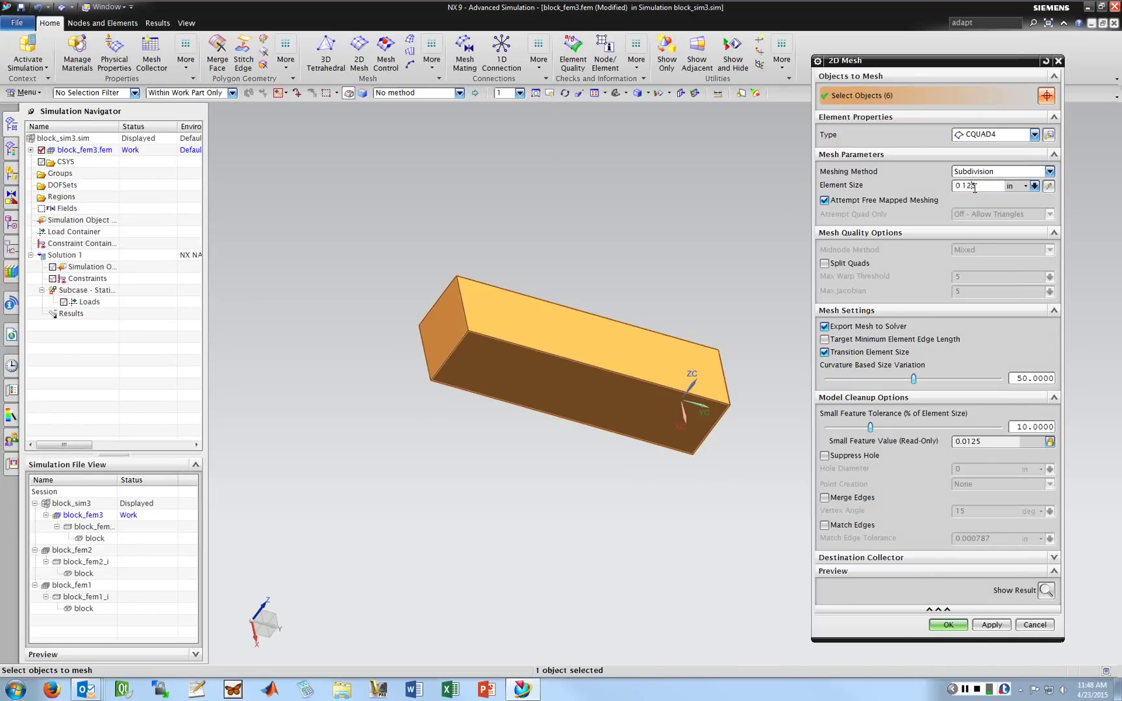
{"action": "key", "text": "Return"}
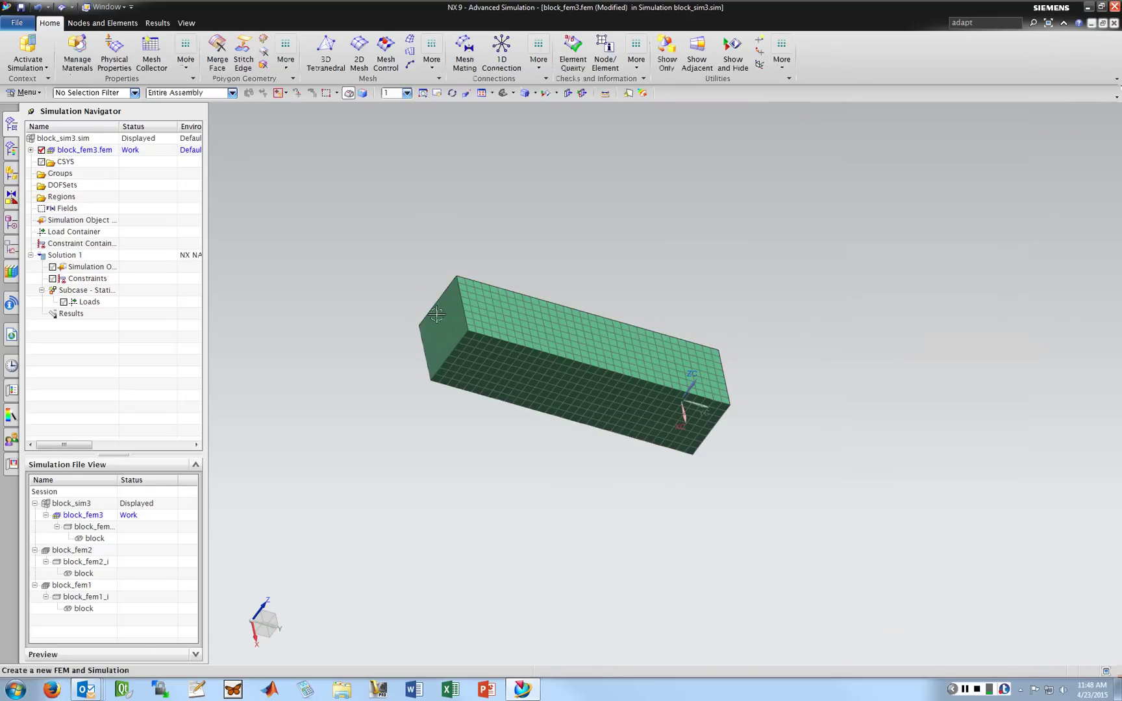
- Assign the library material Aluminum_6061 to the meshed block body
{"action": "middle_click_drag", "start_coordinate": [407, 272], "coordinate": [518, 379]}
{"action": "middle_click_drag", "start_coordinate": [578, 354], "coordinate": [562, 327]}
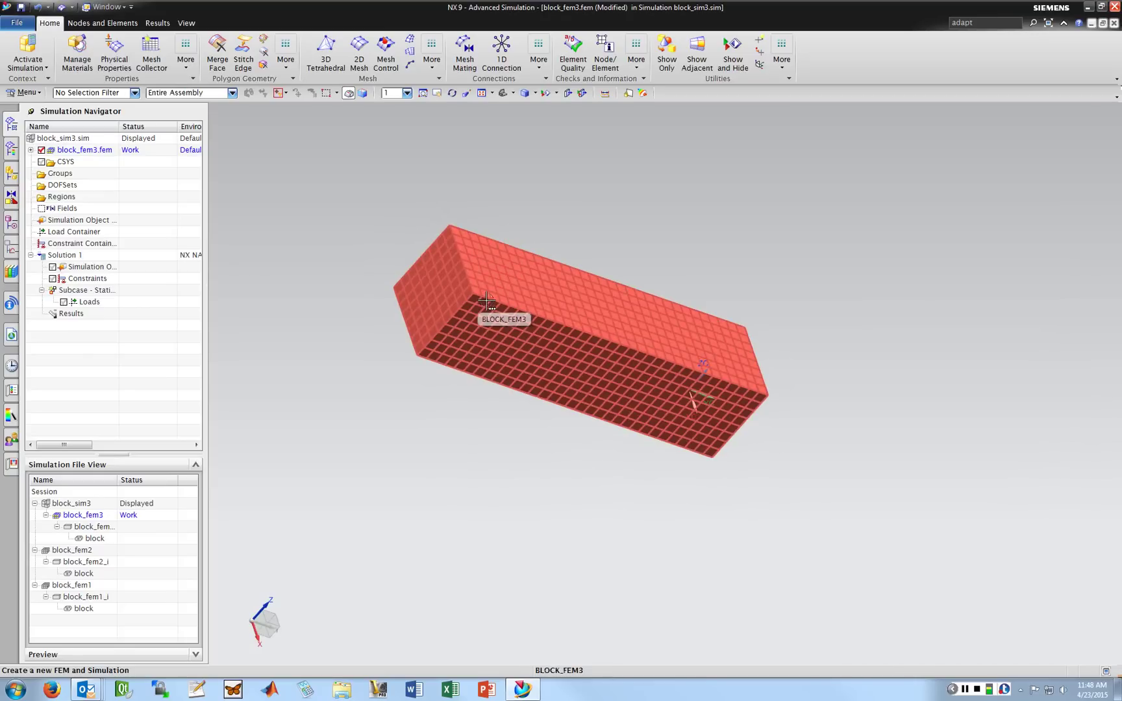
{"action": "left_click", "coordinate": [186, 60]}
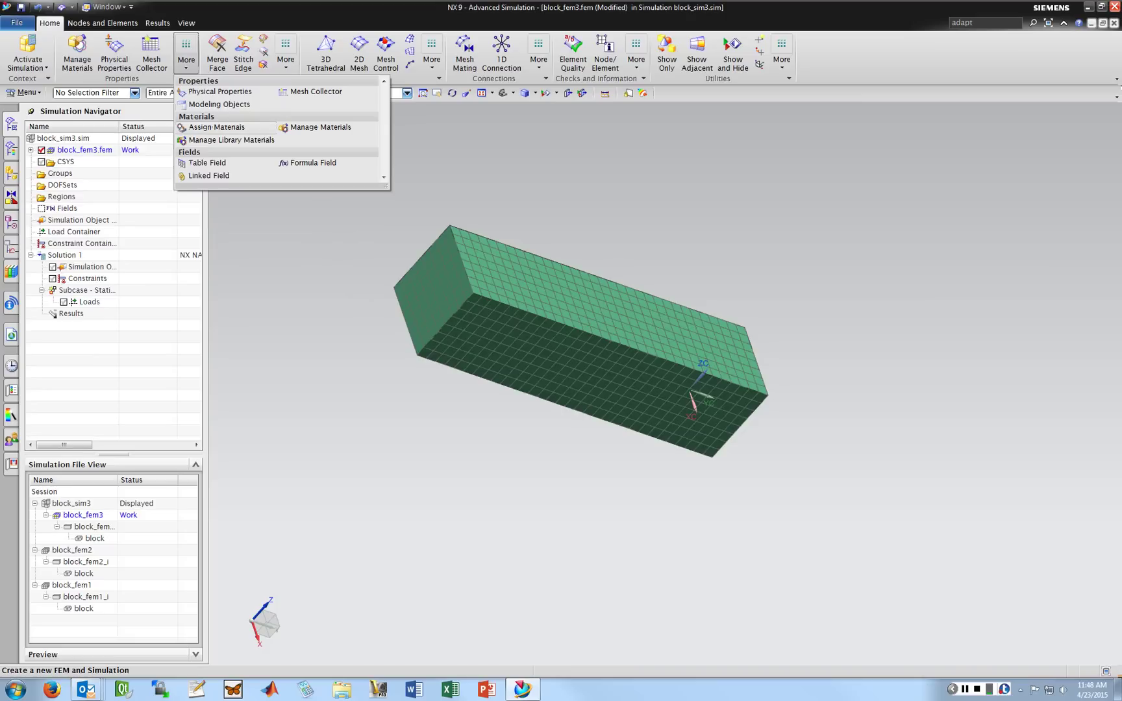
{"action": "left_click", "coordinate": [217, 127]}
{"action": "left_click", "coordinate": [563, 291]}
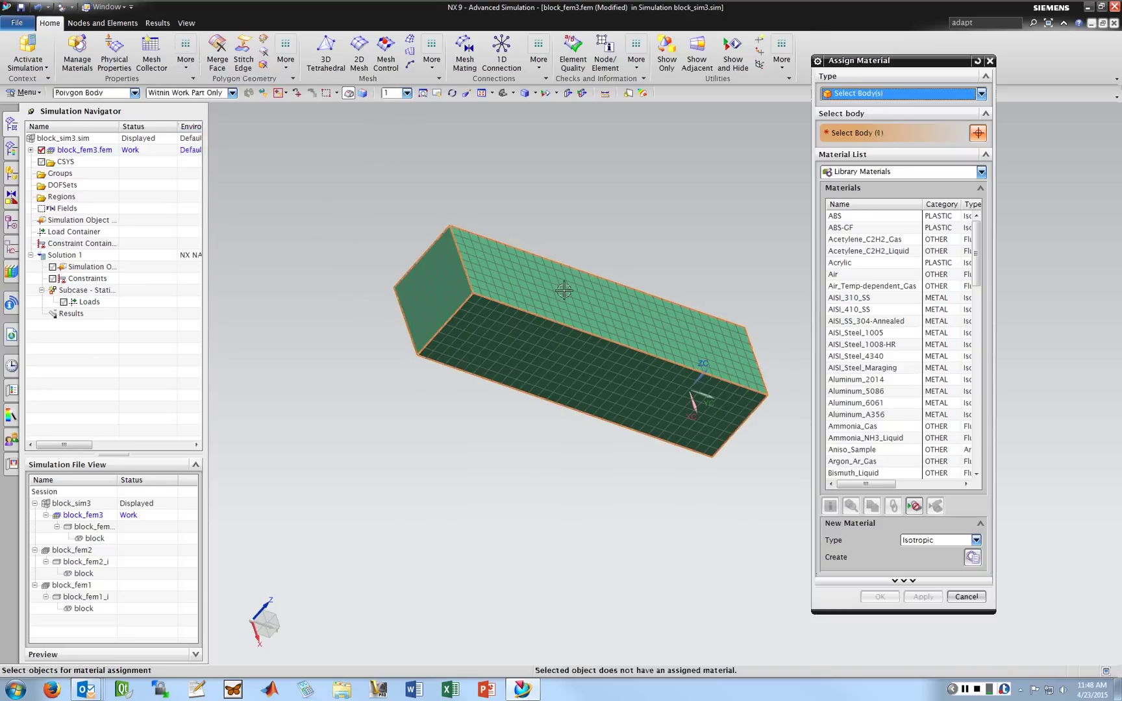
{"action": "left_click", "coordinate": [856, 404]}
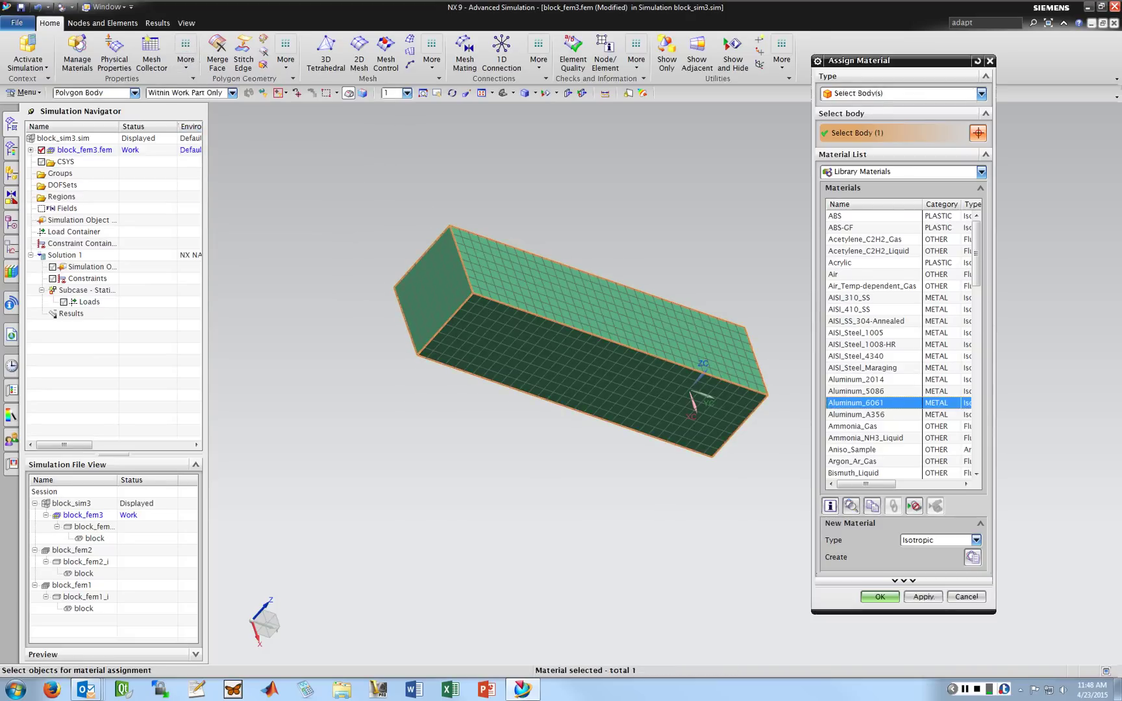
{"action": "left_click", "coordinate": [880, 596]}
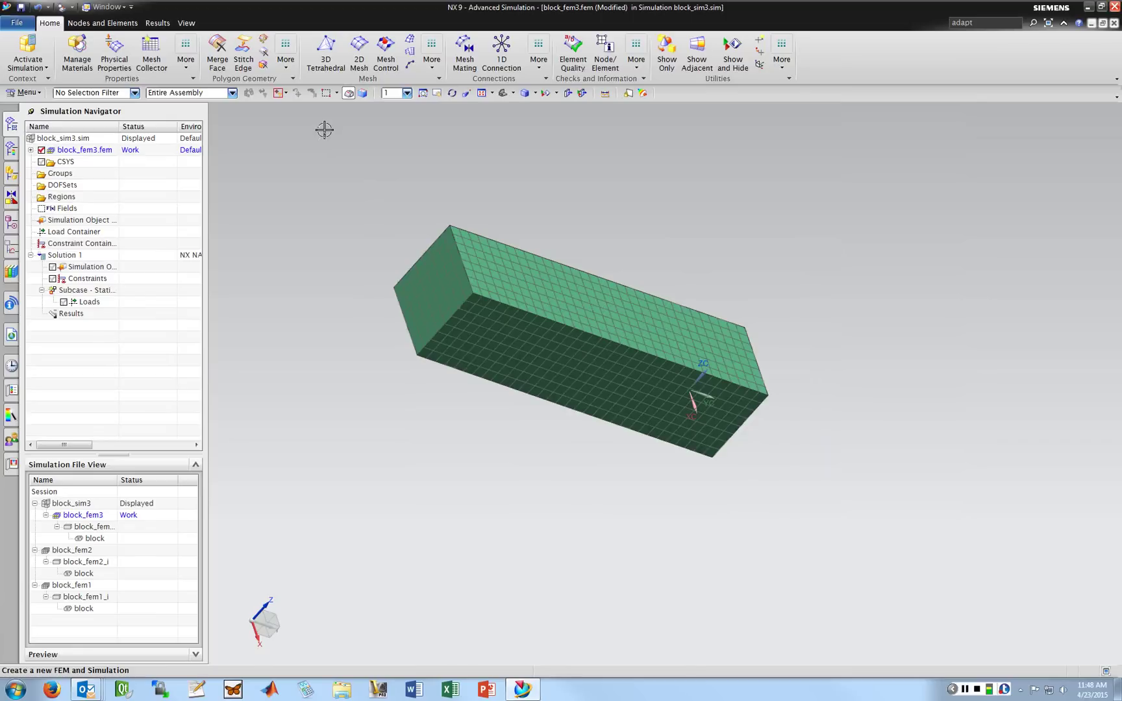
- Set the default thickness of the PSHELL1 physical property to .065 in
{"action": "left_click", "coordinate": [114, 50]}
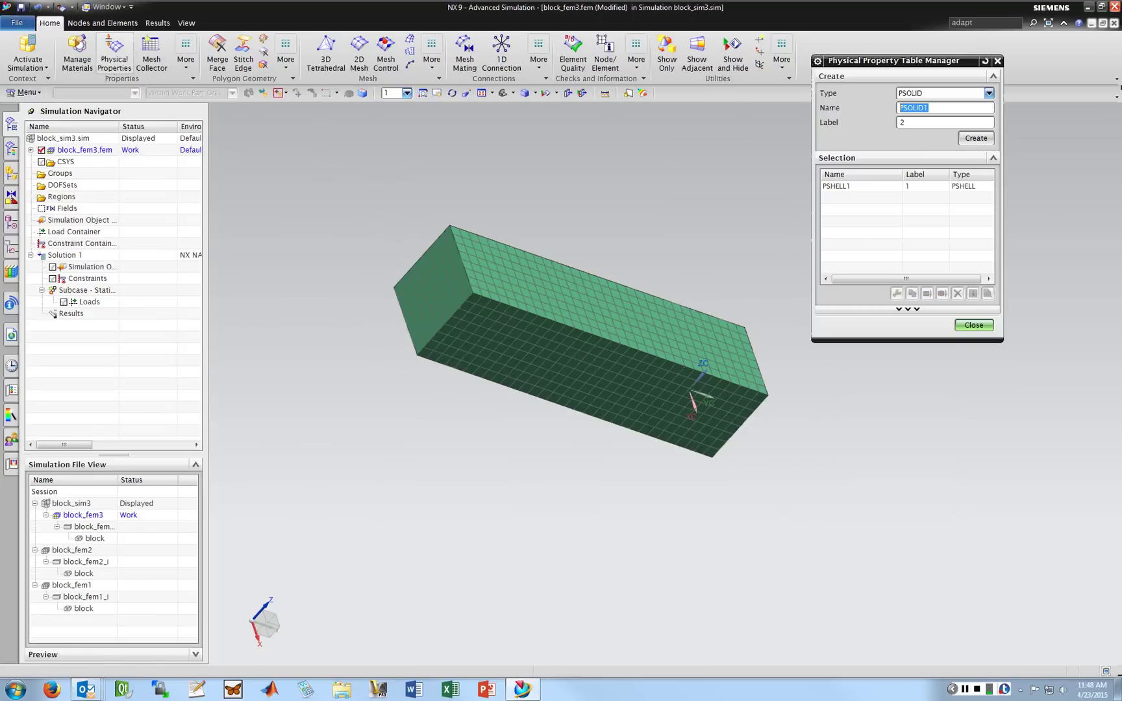
{"action": "left_click", "coordinate": [844, 187]}
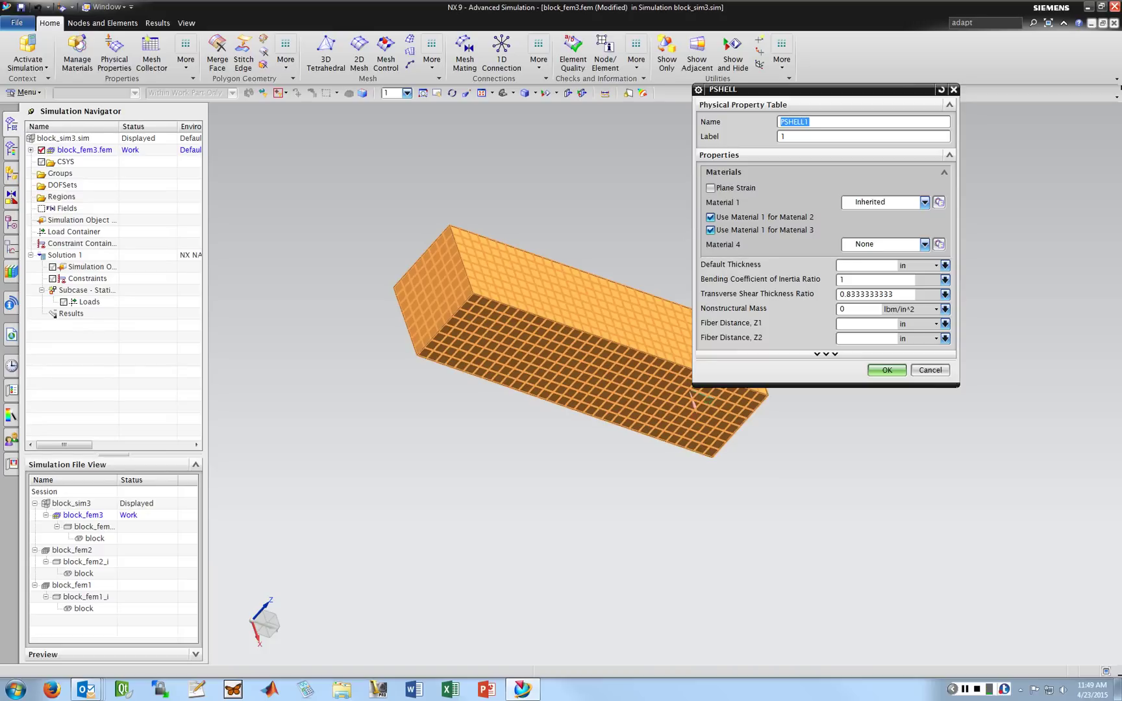
{"action": "left_click", "coordinate": [852, 265]}
{"action": "type", "text": ".065"}
{"action": "left_click", "coordinate": [878, 370]}
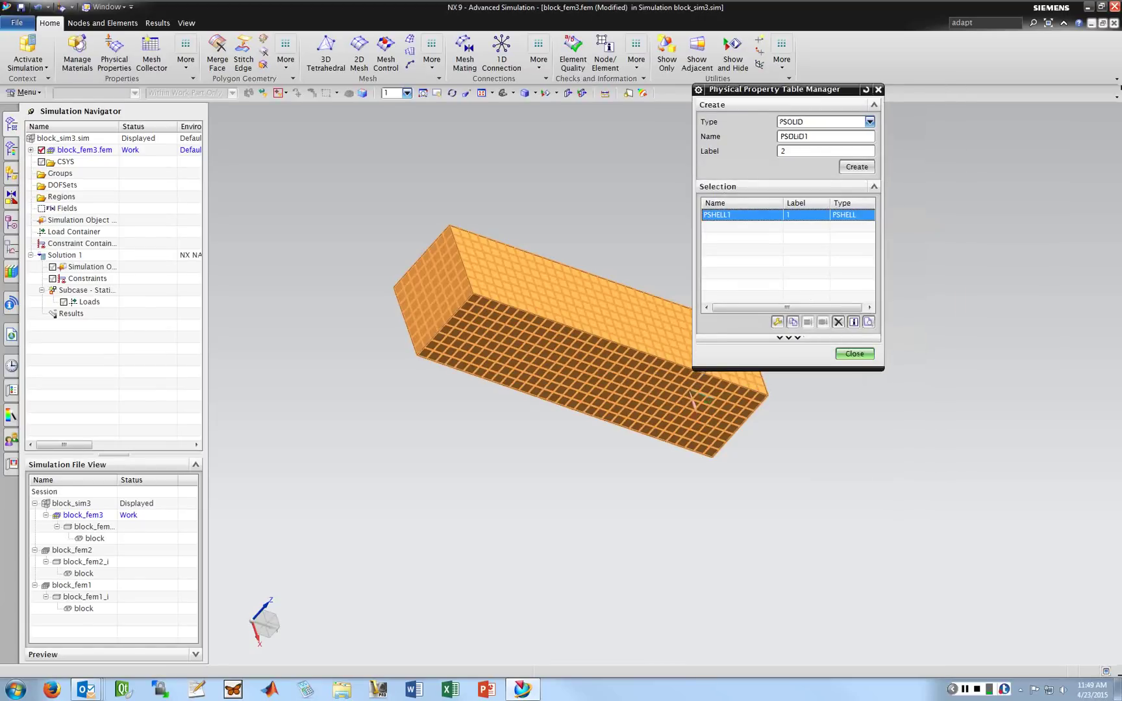
{"action": "left_click", "coordinate": [855, 354]}
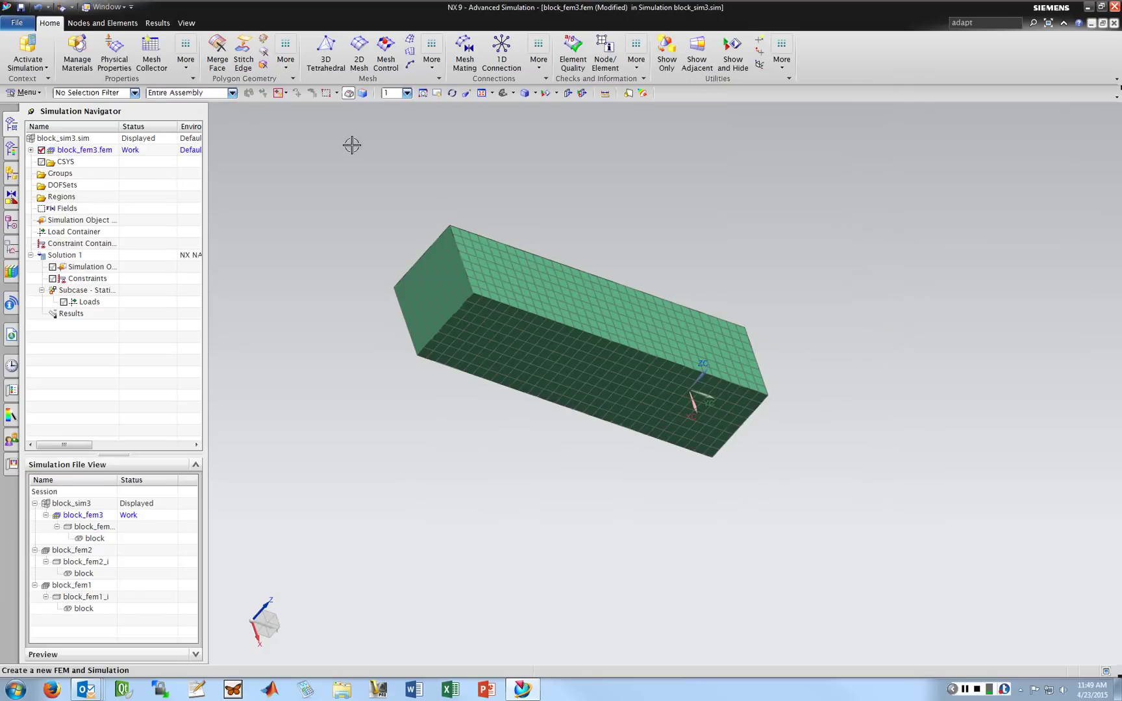
- Activate the simulation and apply a Fixed Constraint to the block's end face farthest from the coordinate origin
{"action": "left_click", "coordinate": [28, 51]}
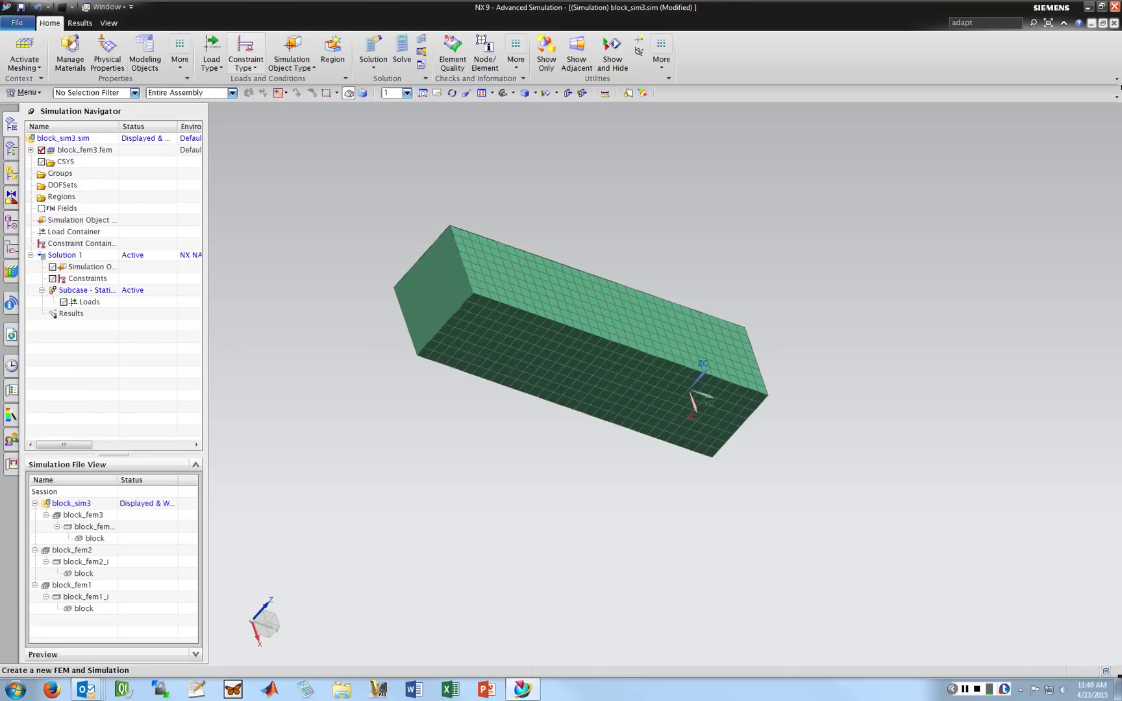
{"action": "left_click", "coordinate": [246, 53]}
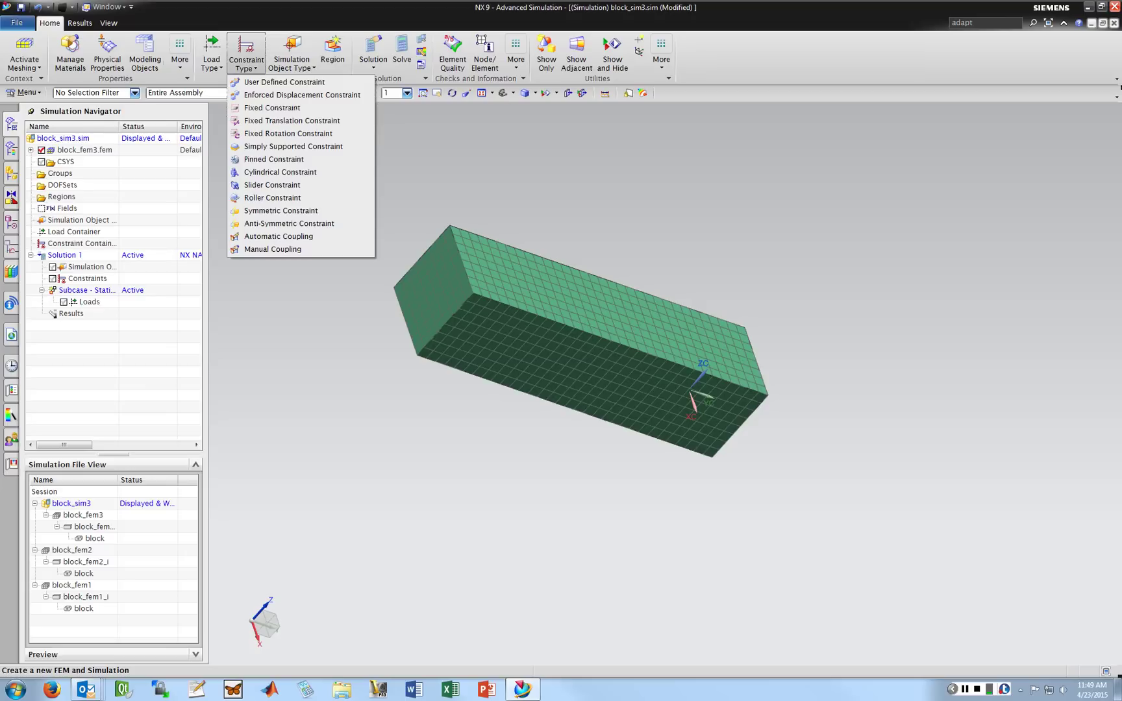
{"action": "left_click", "coordinate": [273, 108]}
{"action": "left_click", "coordinate": [432, 289]}
{"action": "left_click", "coordinate": [761, 189]}
- Apply a 2000 lbf Force to the block's end face nearest the coordinate origin, directed along the positive Y-axis
{"action": "middle_click_drag", "start_coordinate": [744, 228], "coordinate": [679, 262]}
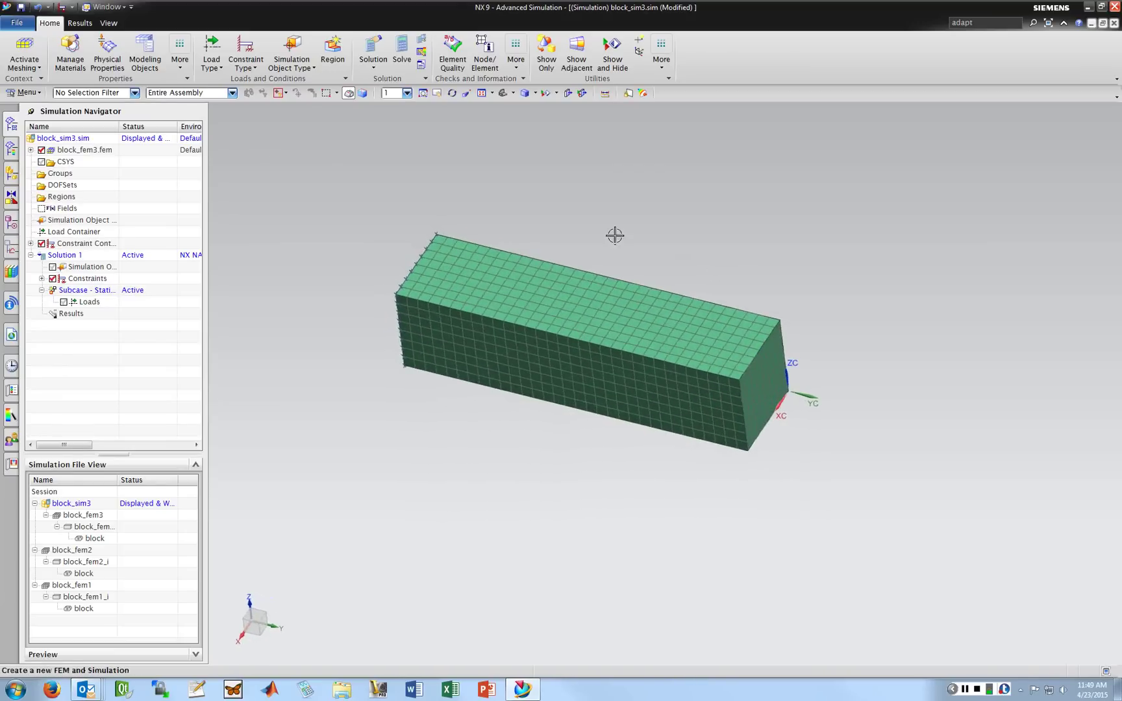
{"action": "left_click", "coordinate": [212, 52]}
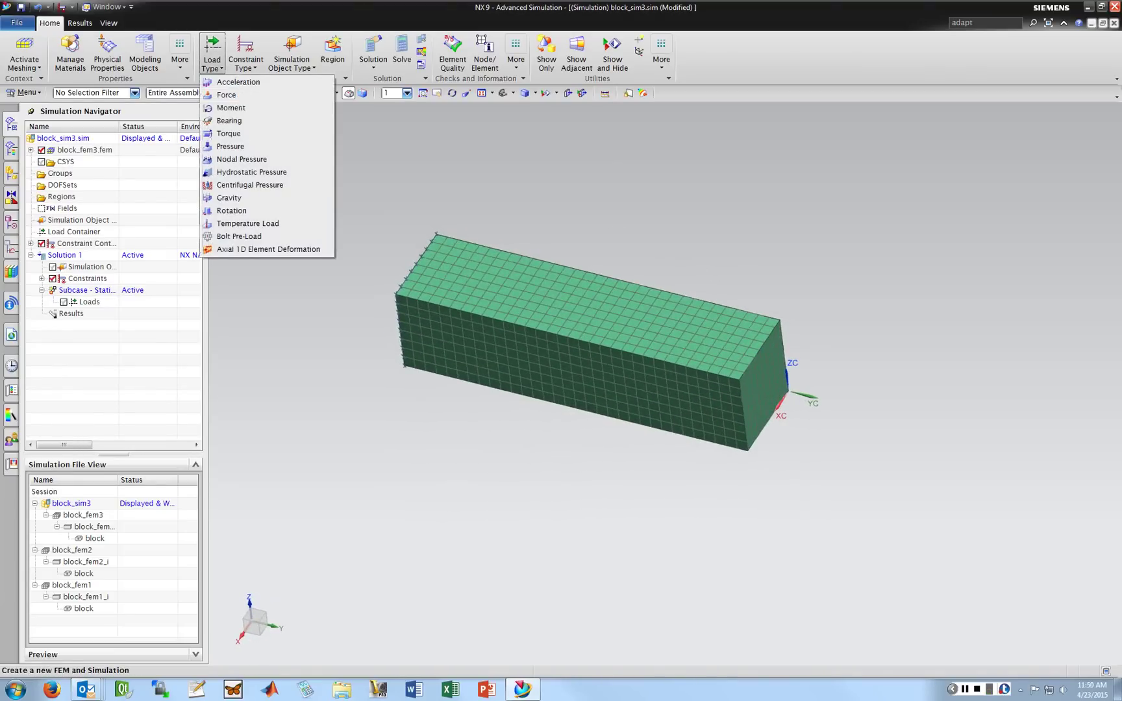
{"action": "left_click", "coordinate": [244, 96]}
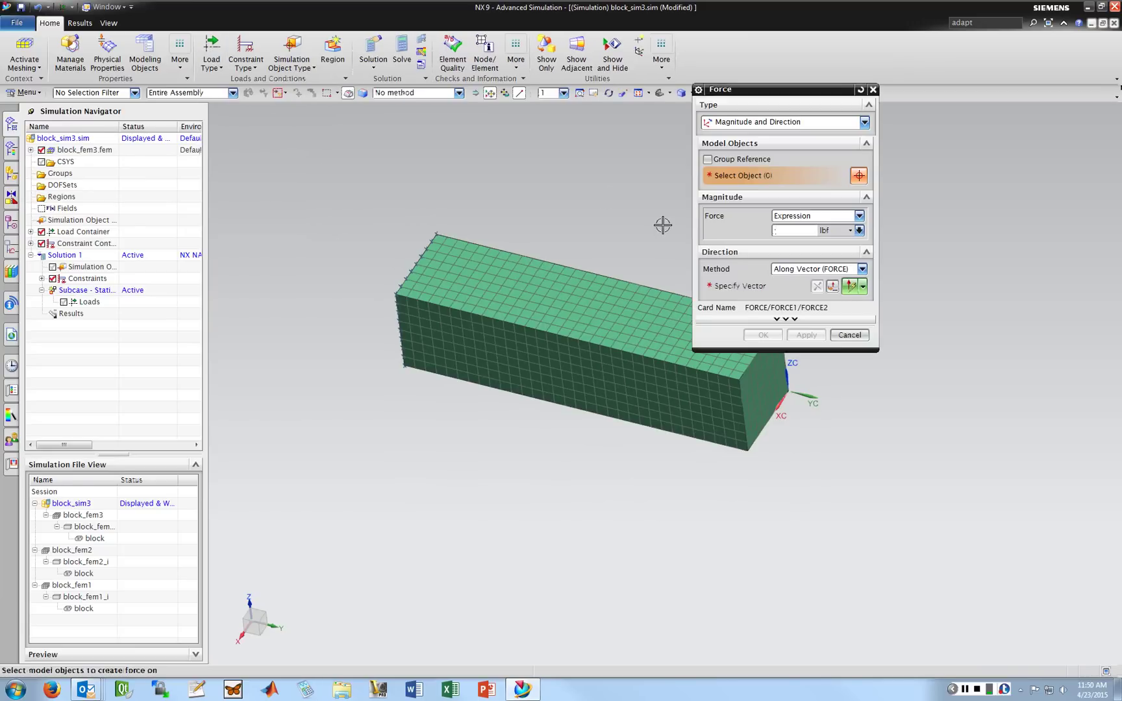
{"action": "left_click", "coordinate": [768, 379]}
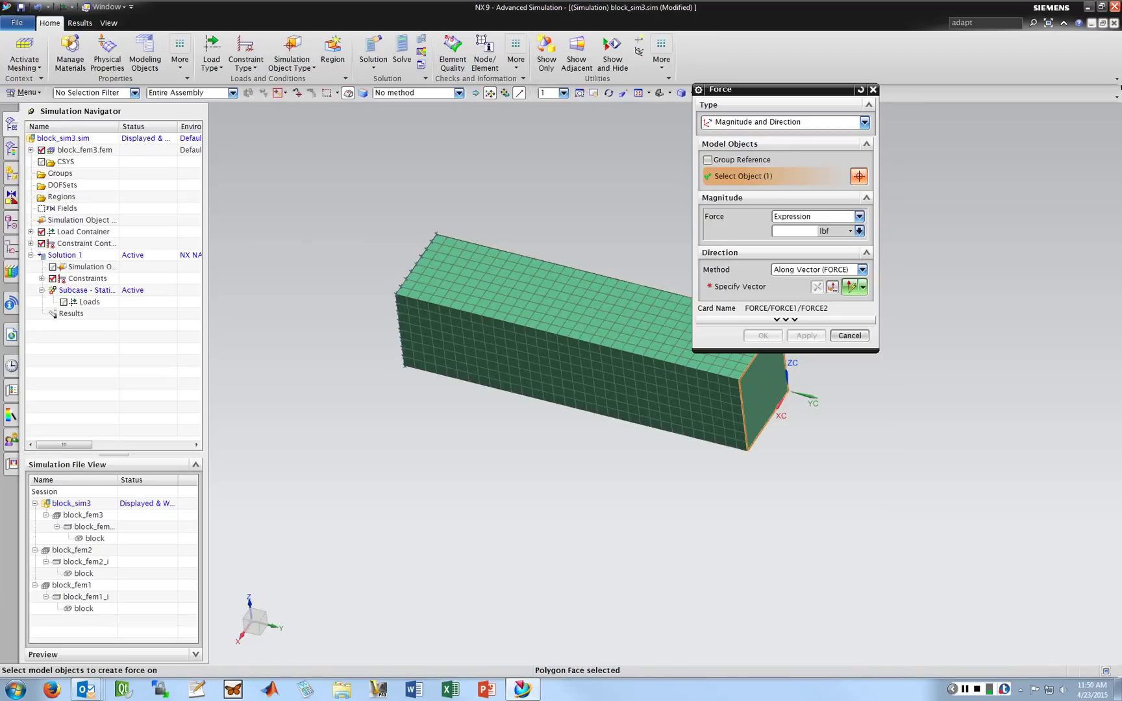
{"action": "type", "text": "2000"}
{"action": "middle_click", "coordinate": [765, 385]}
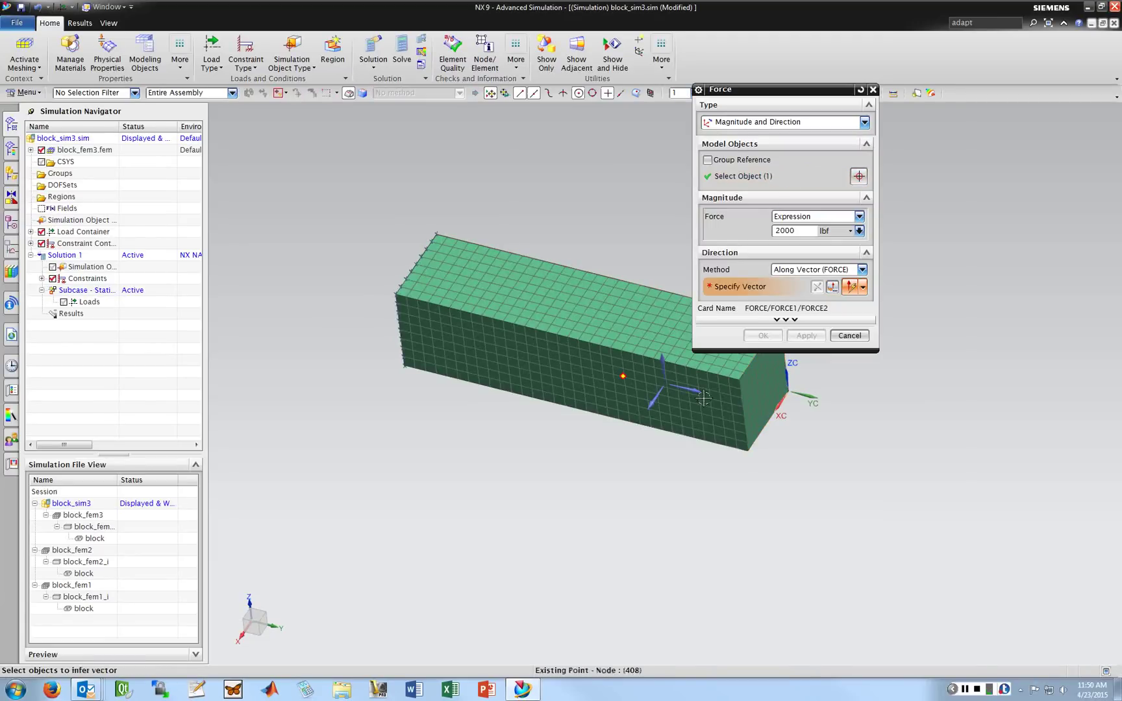
{"action": "left_click", "coordinate": [699, 392]}
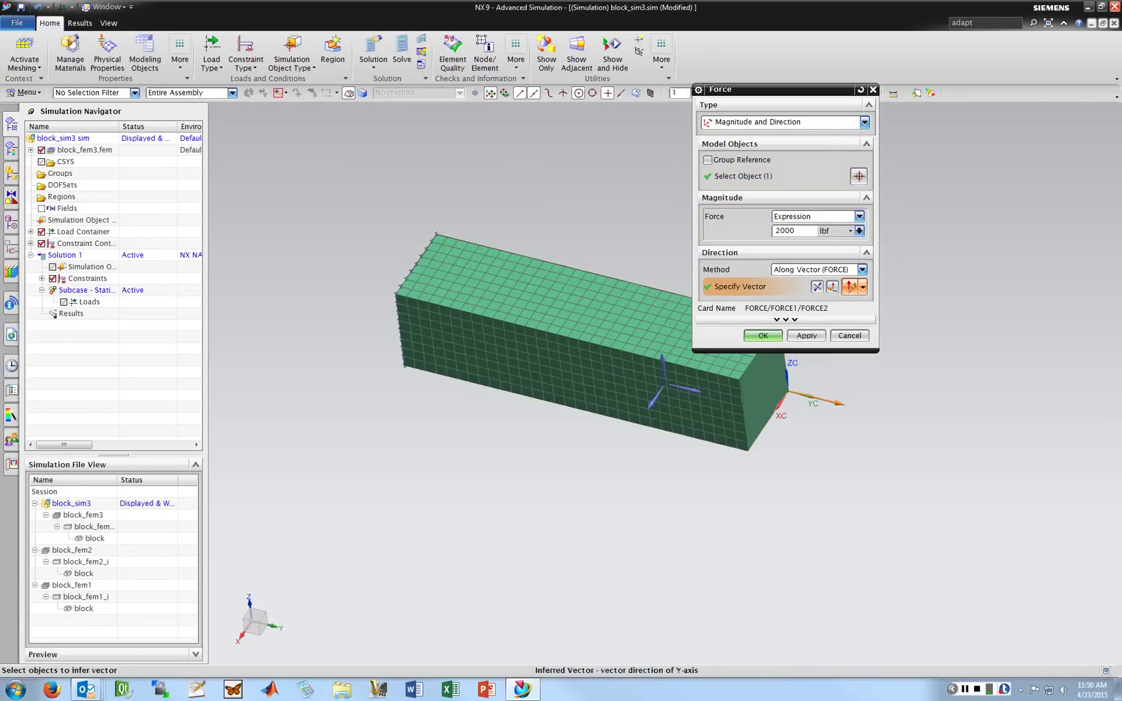
{"action": "left_click", "coordinate": [764, 335]}
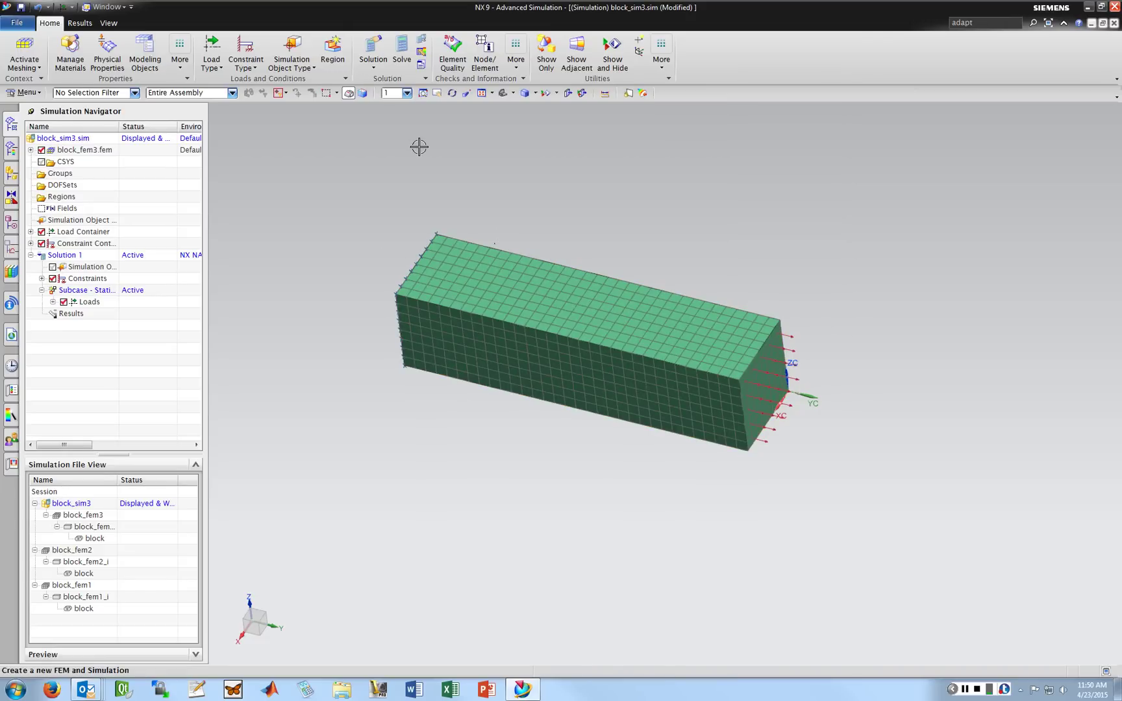
- Solve Solution 1 with the model setup check enabled, and dismiss the solution monitor, job monitor and information windows
{"action": "left_click", "coordinate": [402, 50]}
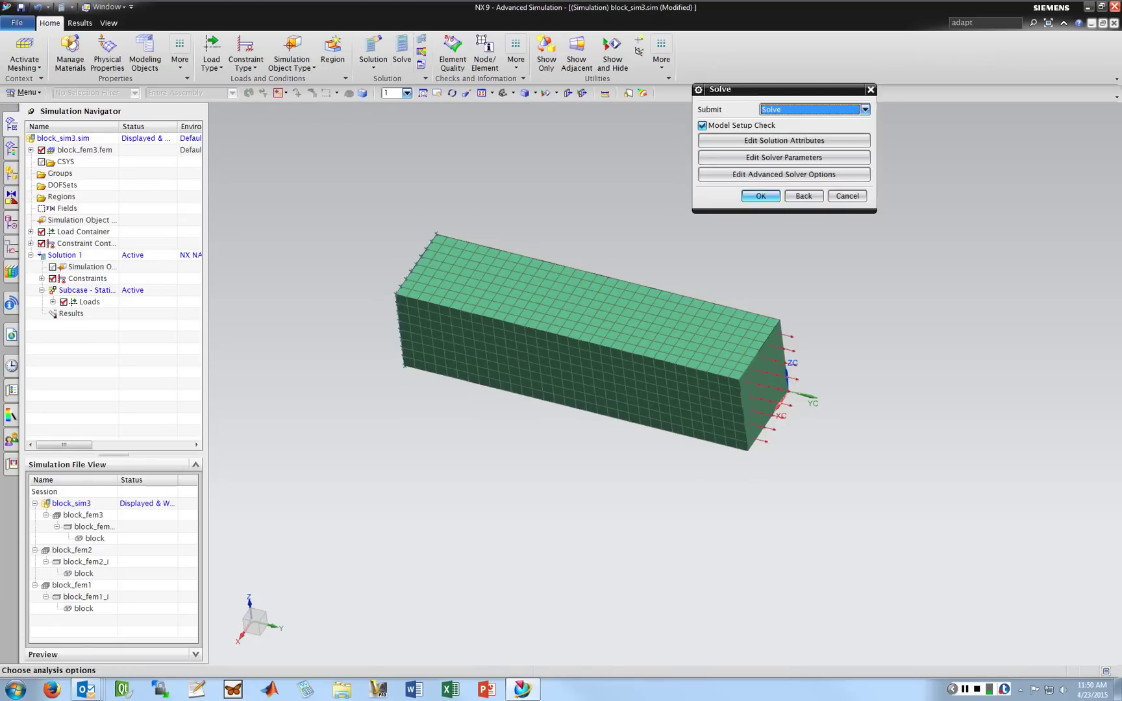
{"action": "left_click", "coordinate": [753, 195]}
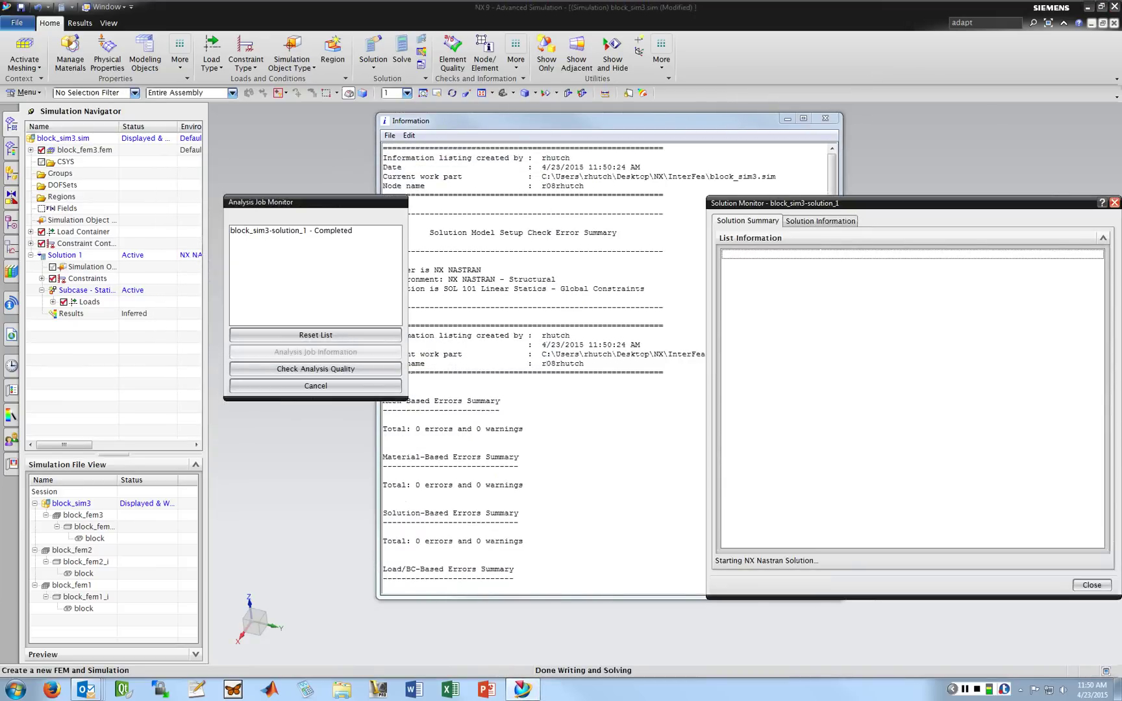
{"action": "left_click", "coordinate": [1092, 585]}
{"action": "left_click", "coordinate": [315, 386]}
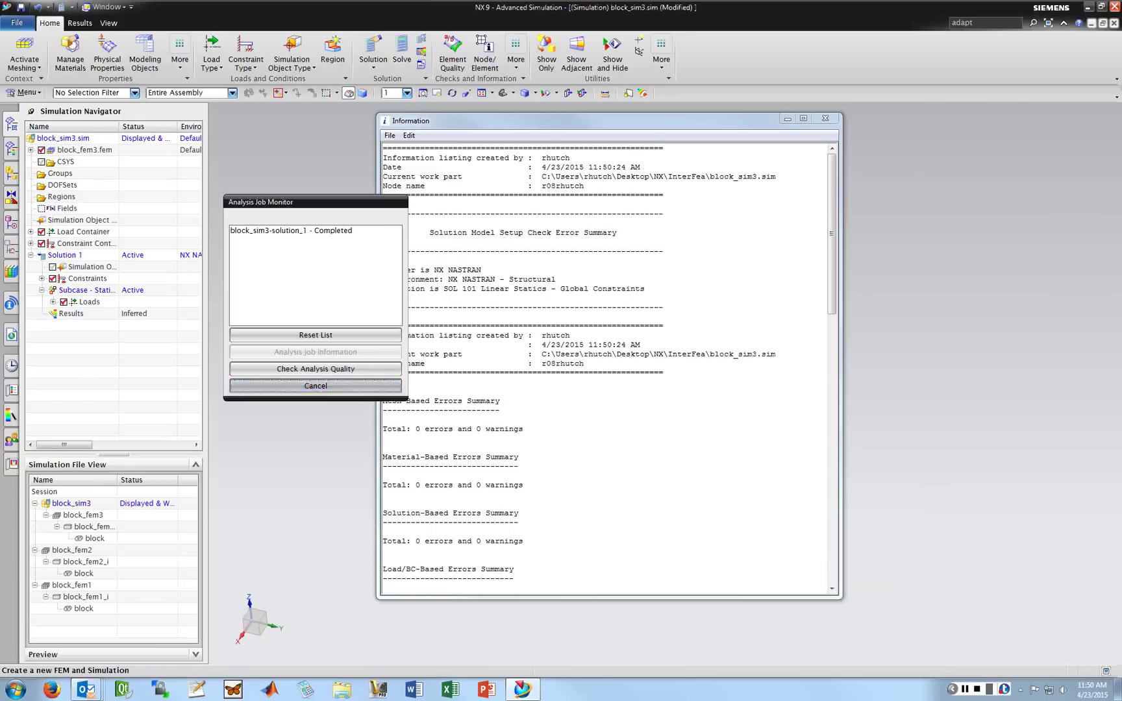
{"action": "left_click", "coordinate": [825, 119]}
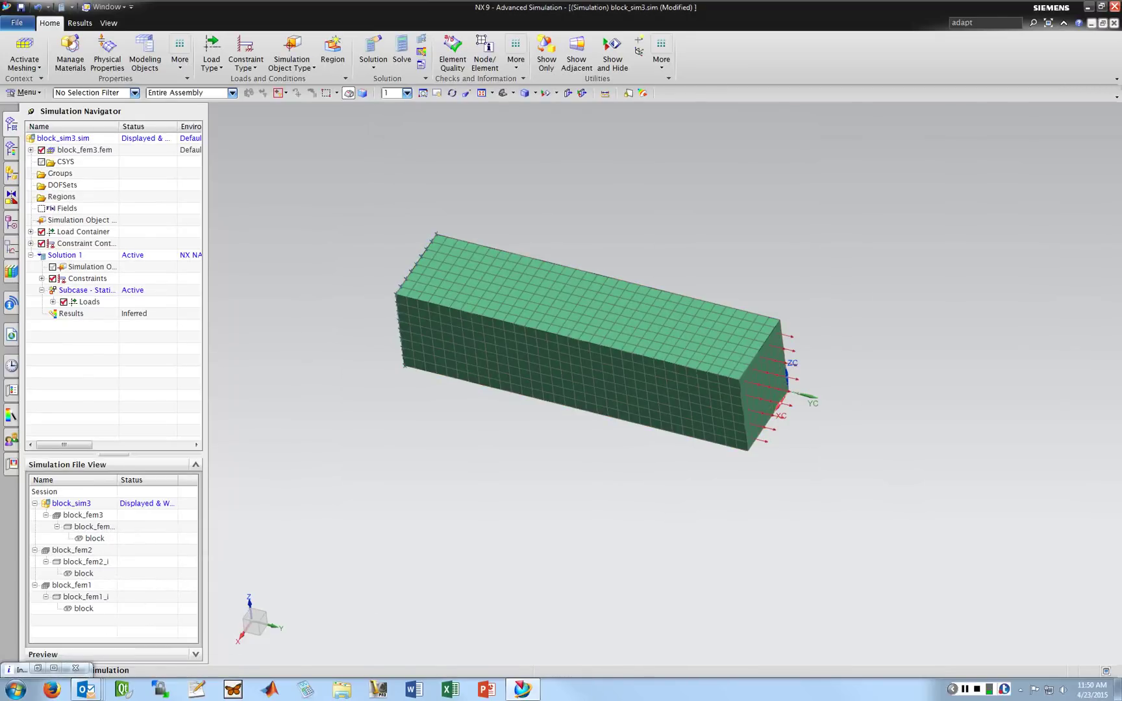
- Open the Solution 1 results and plot the Element-Nodal Von-Mises stress on the block
{"action": "double_click", "coordinate": [71, 313]}
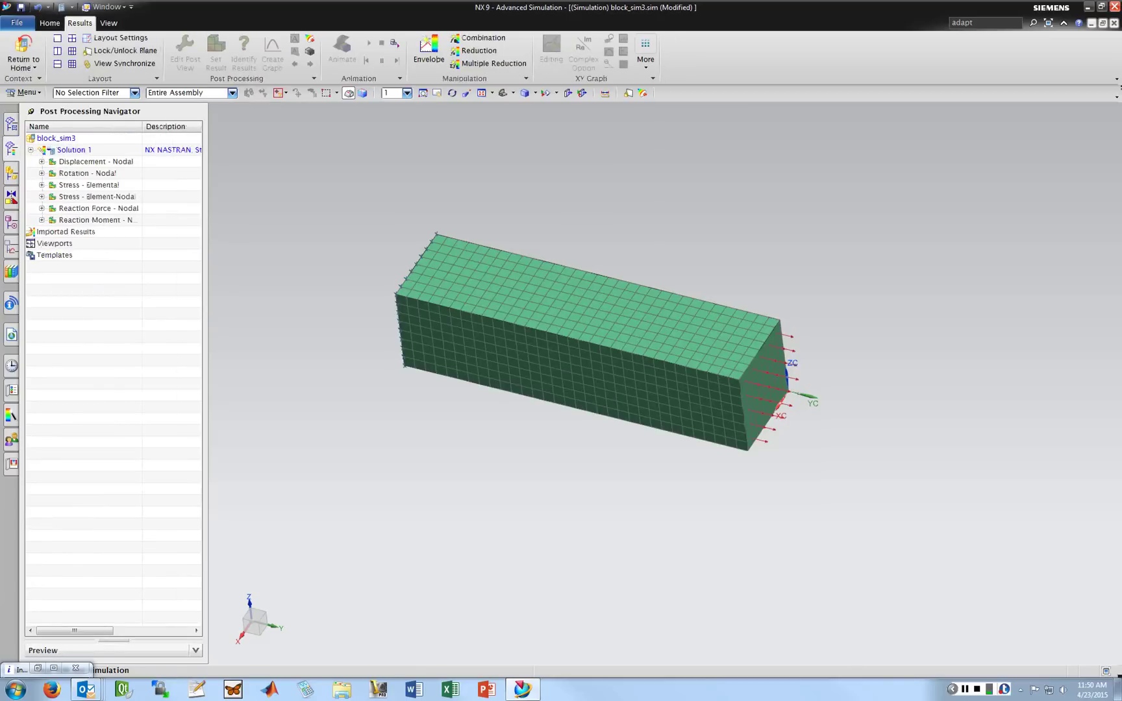
{"action": "left_click", "coordinate": [42, 185]}
{"action": "left_click", "coordinate": [41, 185]}
{"action": "left_click", "coordinate": [42, 196]}
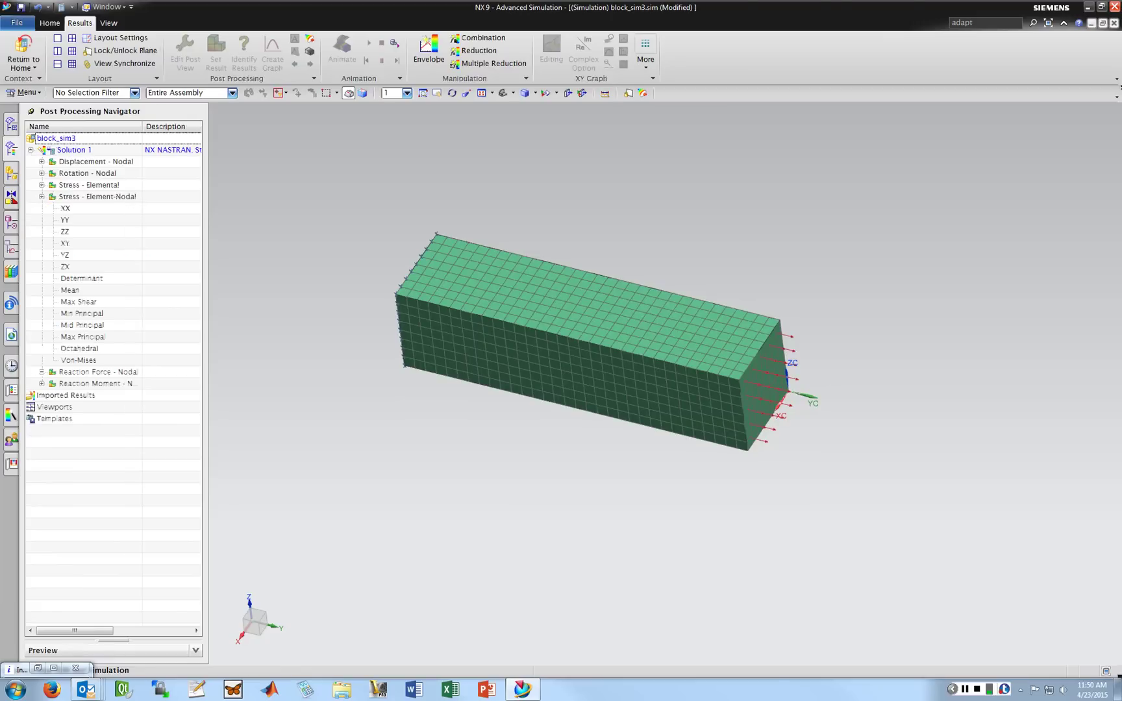
{"action": "double_click", "coordinate": [78, 360]}
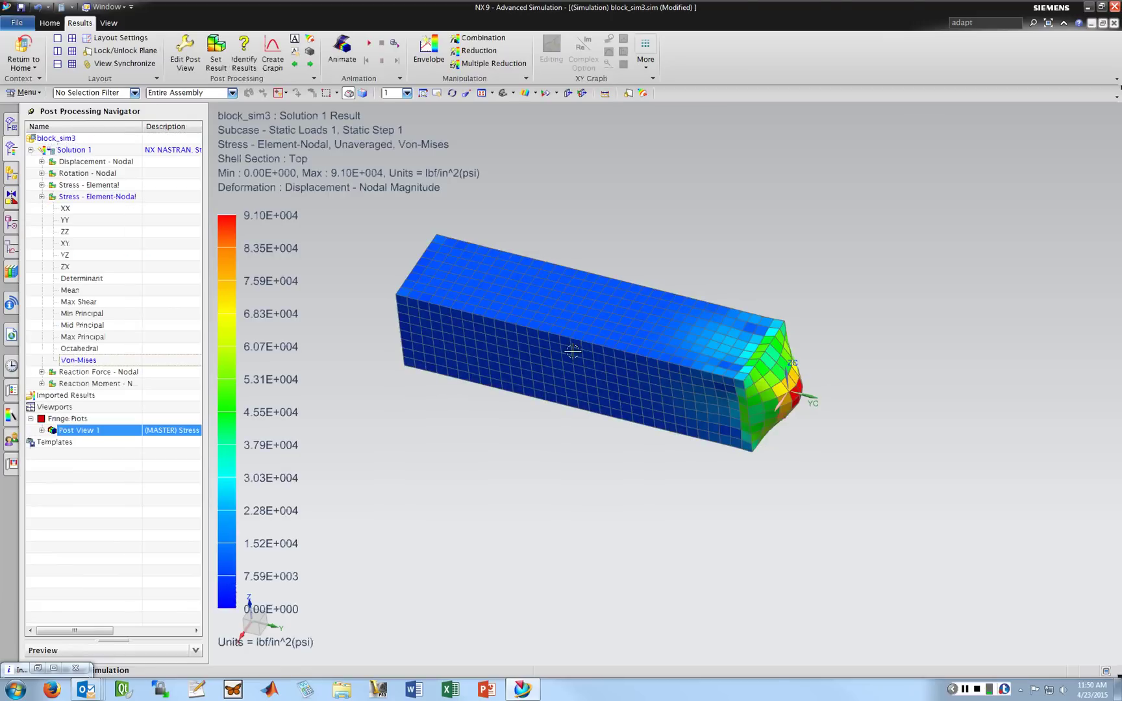
- Examine the Von-Mises stress and deformation at the loaded end face and along the block's side walls
{"action": "scroll", "coordinate": [744, 368], "scroll_direction": "down", "scroll_amount": 2}
{"action": "scroll", "coordinate": [784, 415], "scroll_direction": "up", "scroll_amount": 2}
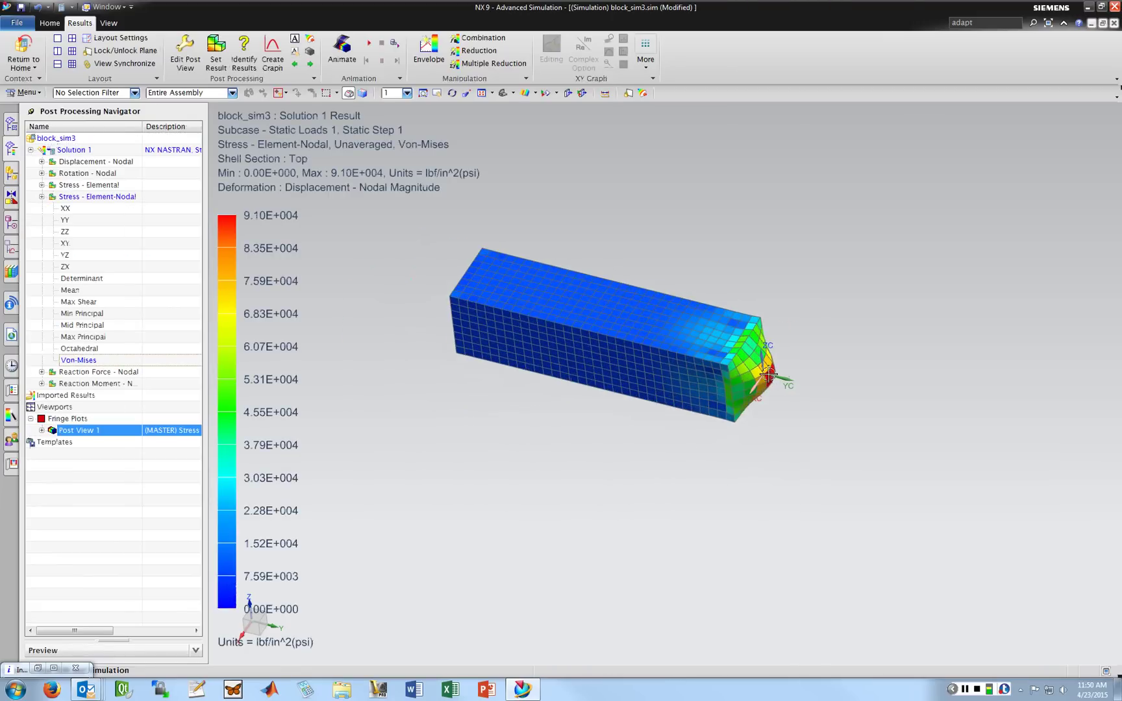
{"action": "middle_click_drag", "start_coordinate": [731, 360], "coordinate": [669, 364]}
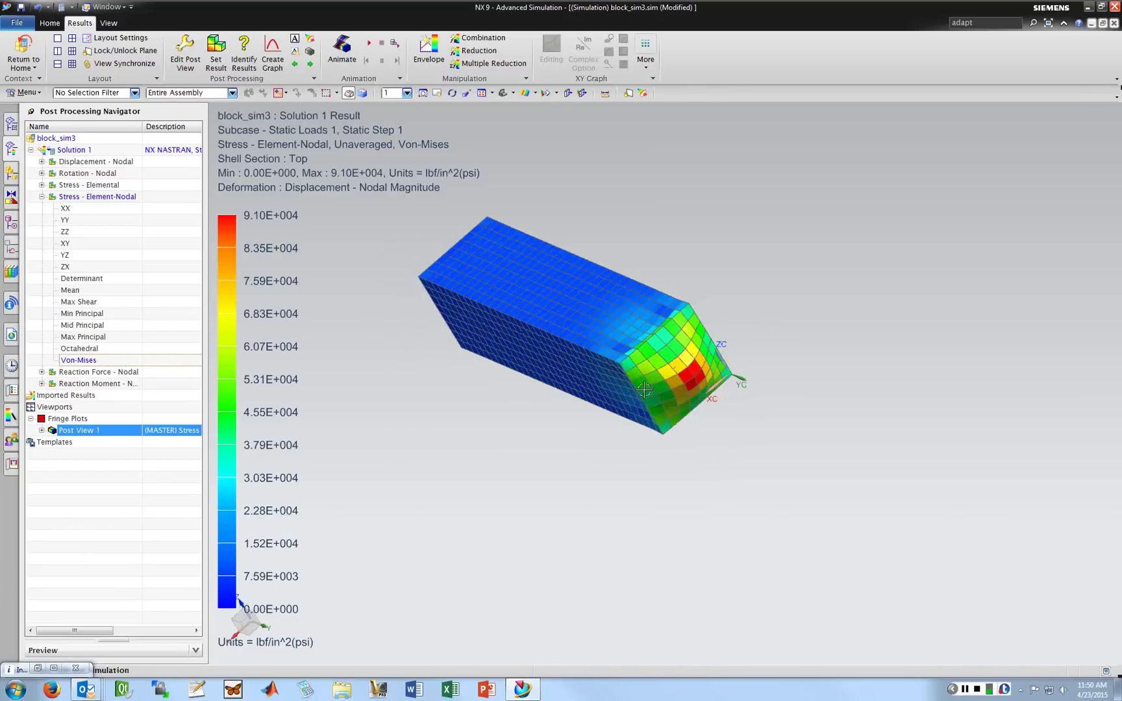
{"action": "scroll", "coordinate": [702, 374], "scroll_direction": "up", "scroll_amount": 2}
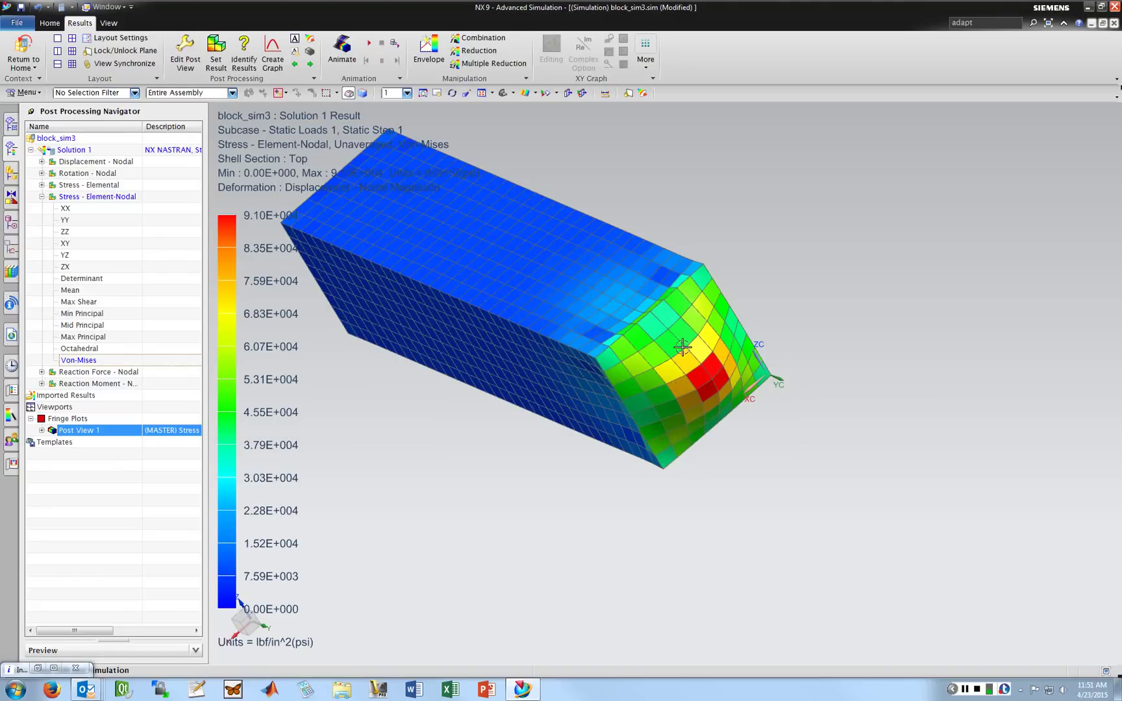
{"action": "scroll", "coordinate": [707, 357], "scroll_direction": "down", "scroll_amount": 2}
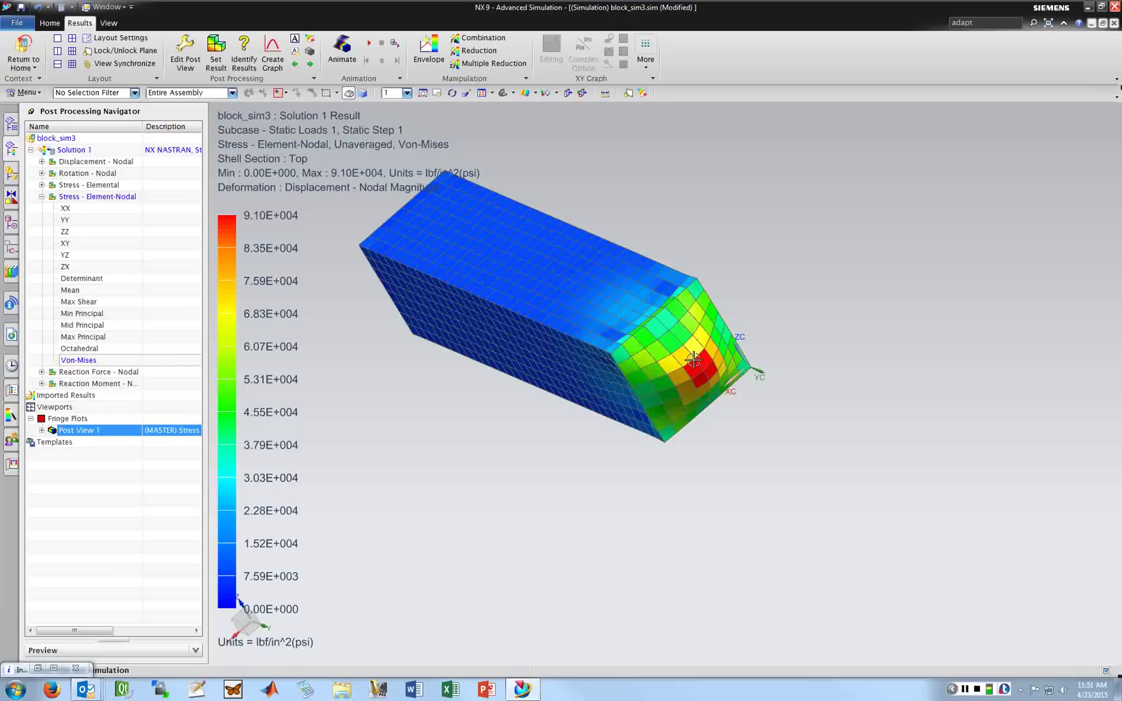
{"action": "scroll", "coordinate": [410, 248], "scroll_direction": "down", "scroll_amount": 3}
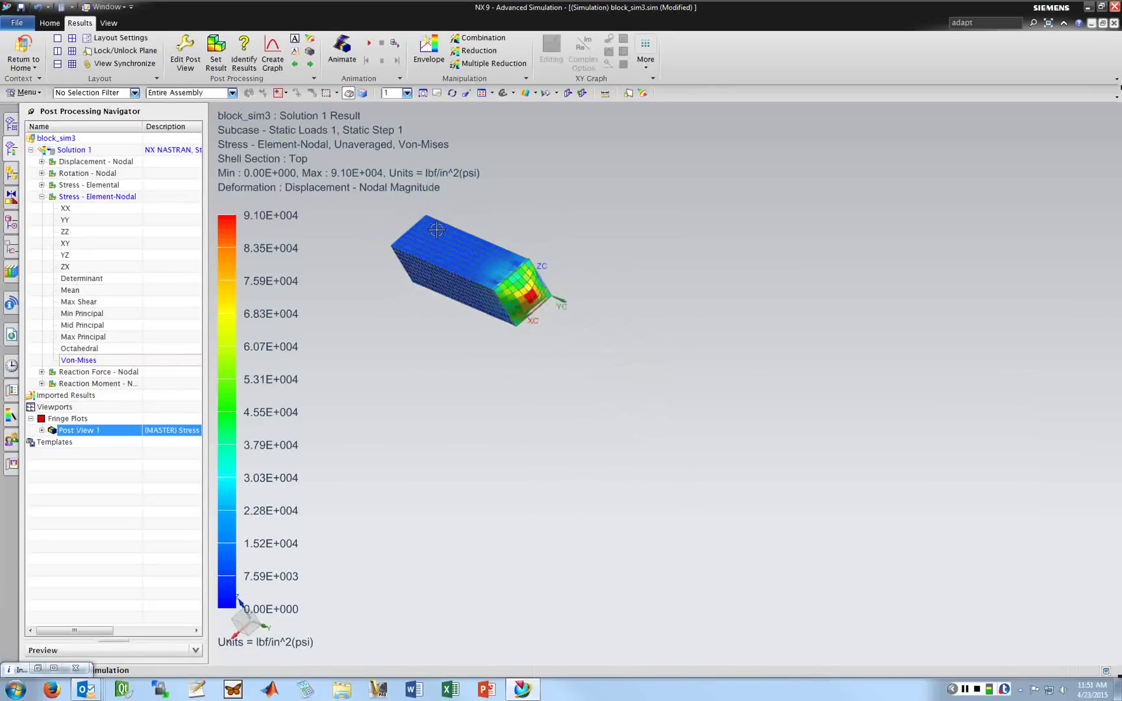
{"action": "scroll", "coordinate": [415, 247], "scroll_direction": "up", "scroll_amount": 2}
{"action": "middle_click_drag", "start_coordinate": [411, 257], "coordinate": [466, 290]}
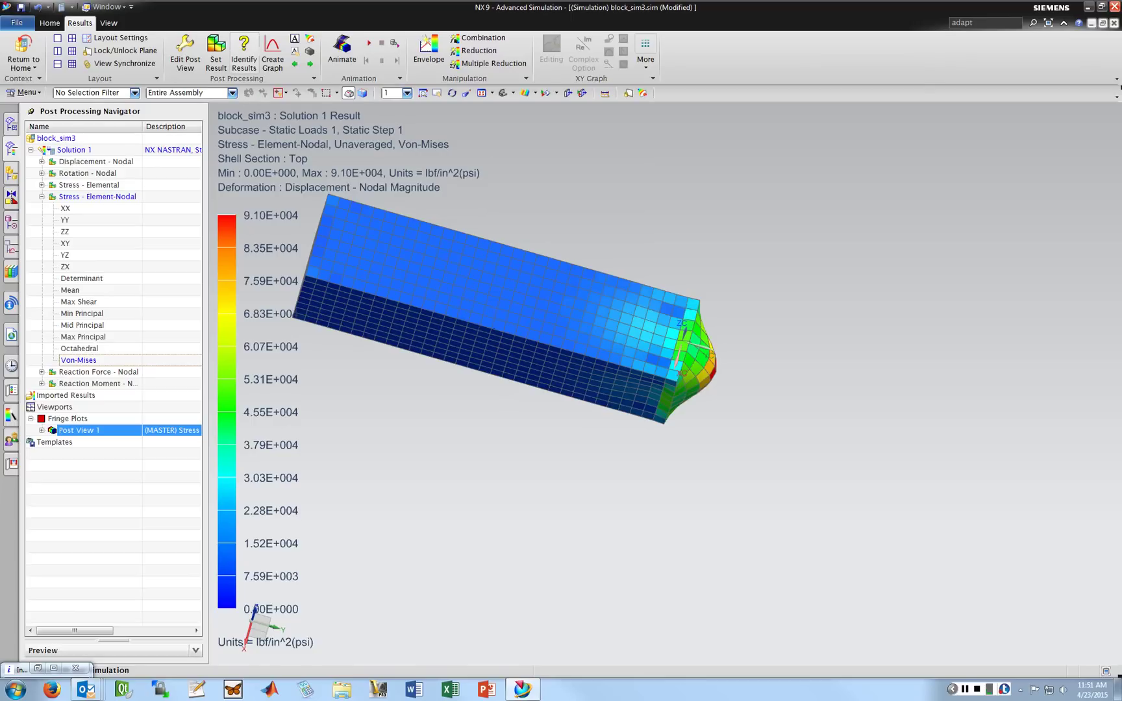
- Identify the Von-Mises stress at a node midway along the block's side wall and at one on the bulging loaded end
{"action": "left_click", "coordinate": [243, 52]}
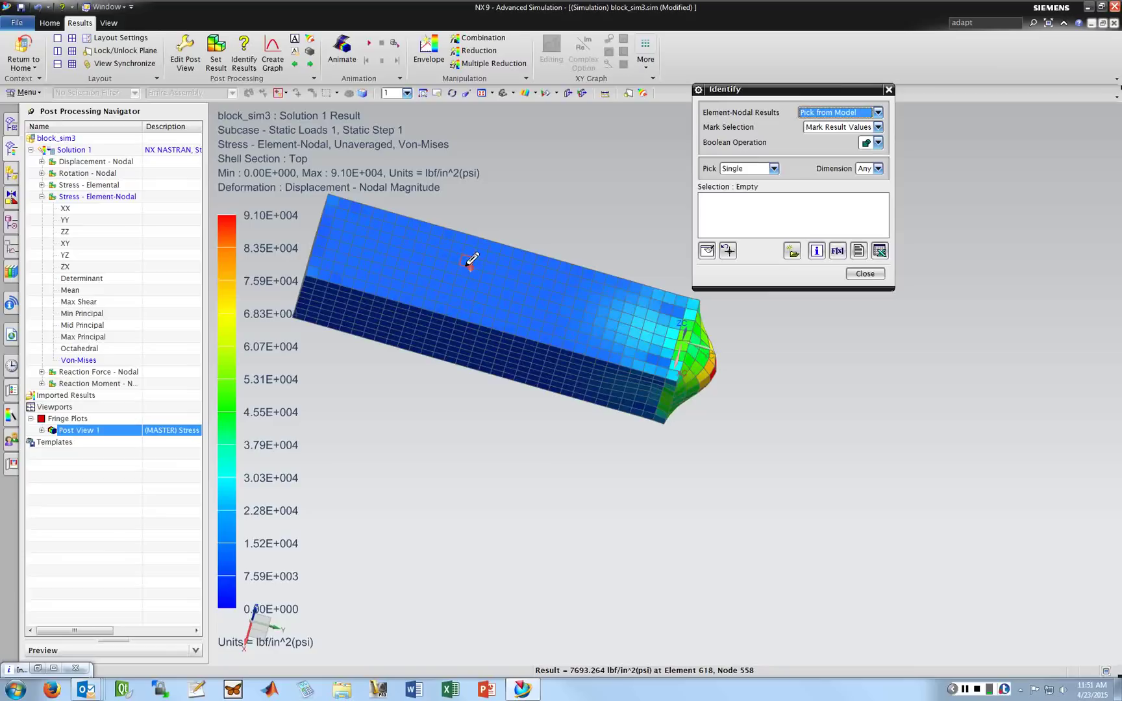
{"action": "left_click", "coordinate": [476, 273]}
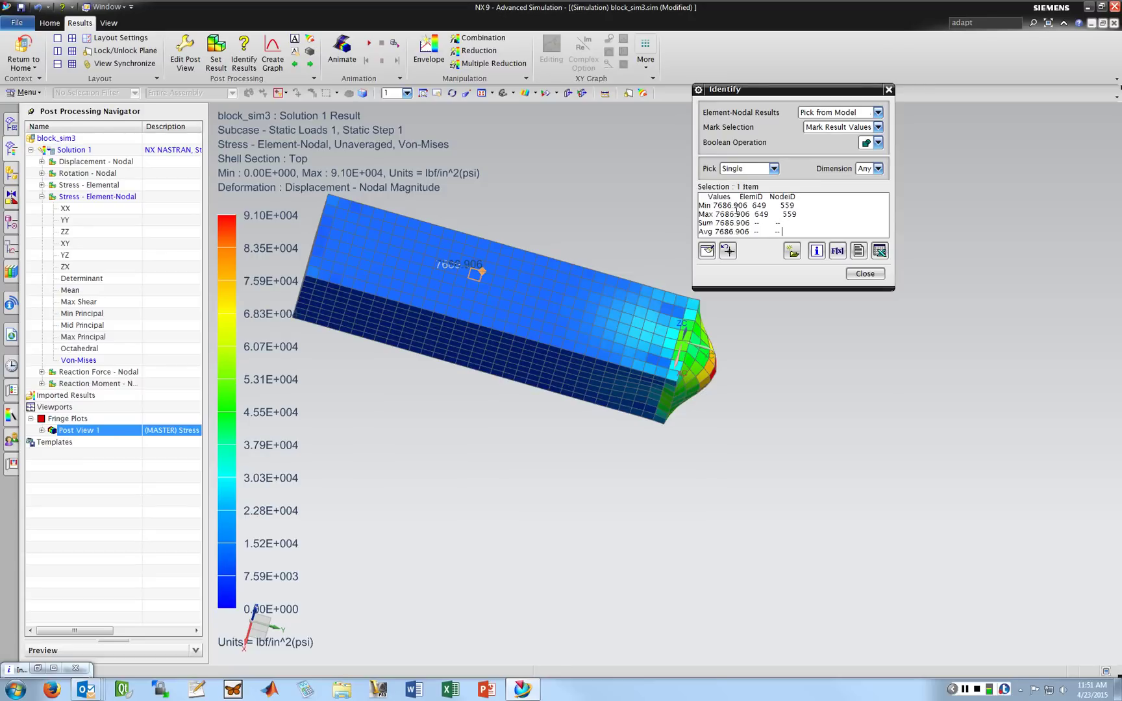
{"action": "left_click", "coordinate": [705, 367]}
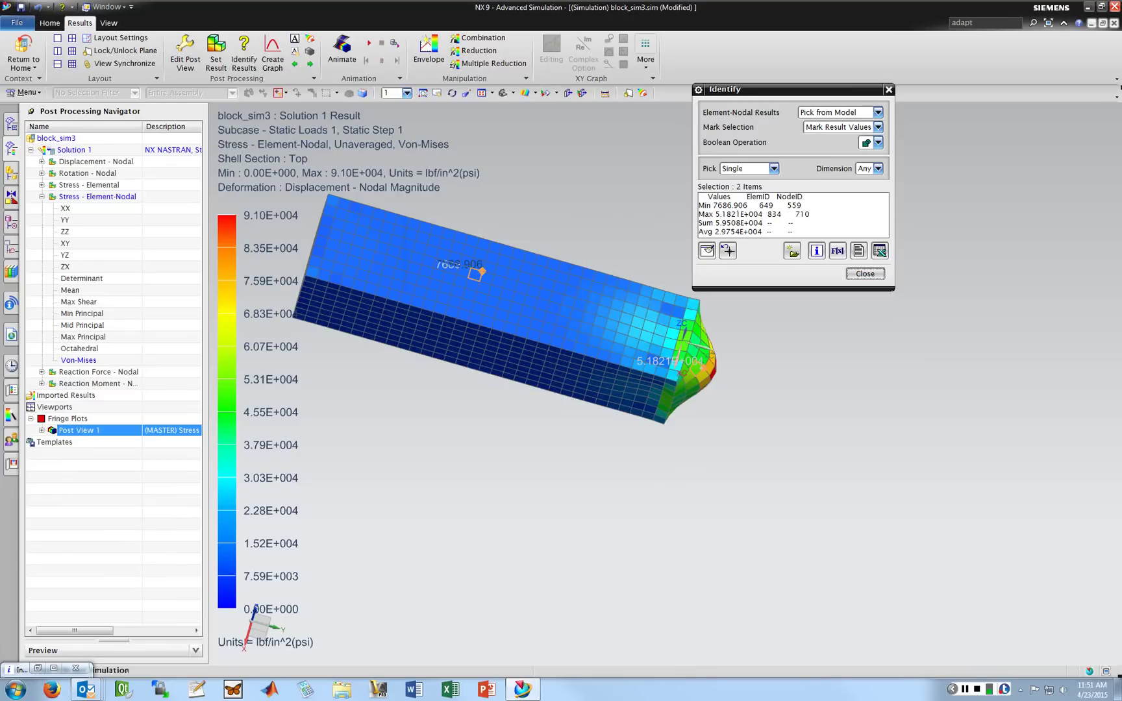
{"action": "left_click", "coordinate": [865, 273]}
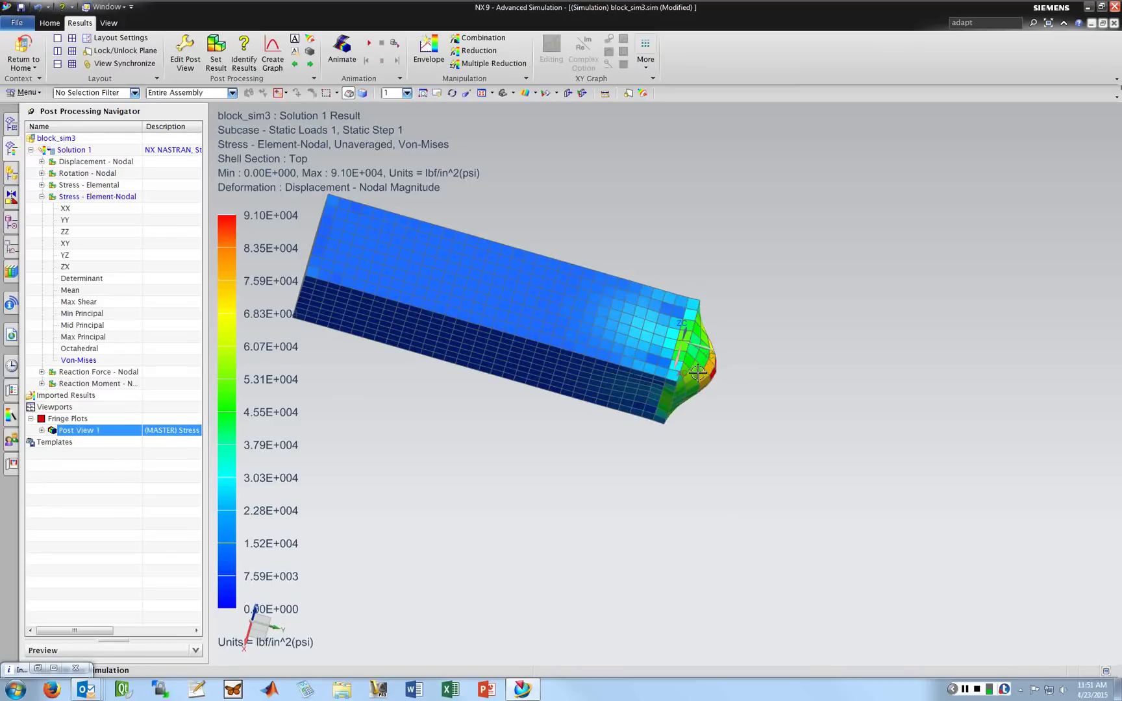
- Inspect the deformed block from several angles, comparing stress on the bulging end face, the adjoining edges and the long walls
{"action": "middle_click_drag", "start_coordinate": [698, 372], "coordinate": [603, 349]}
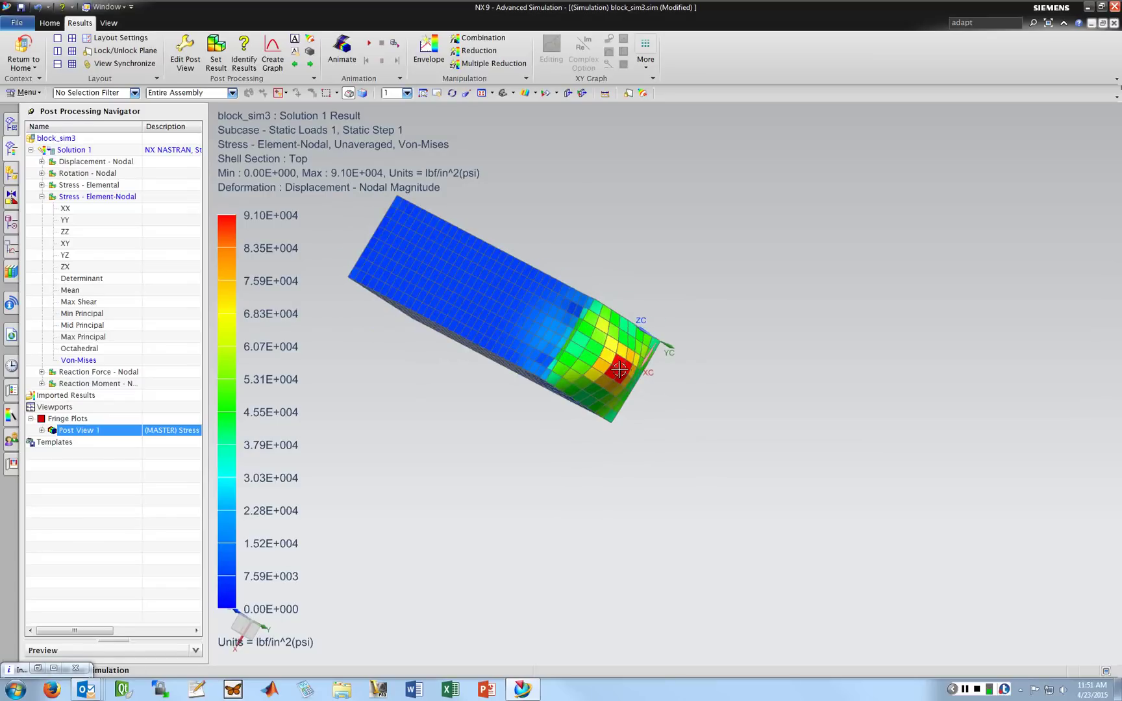
{"action": "middle_click_drag", "start_coordinate": [472, 237], "coordinate": [514, 308]}
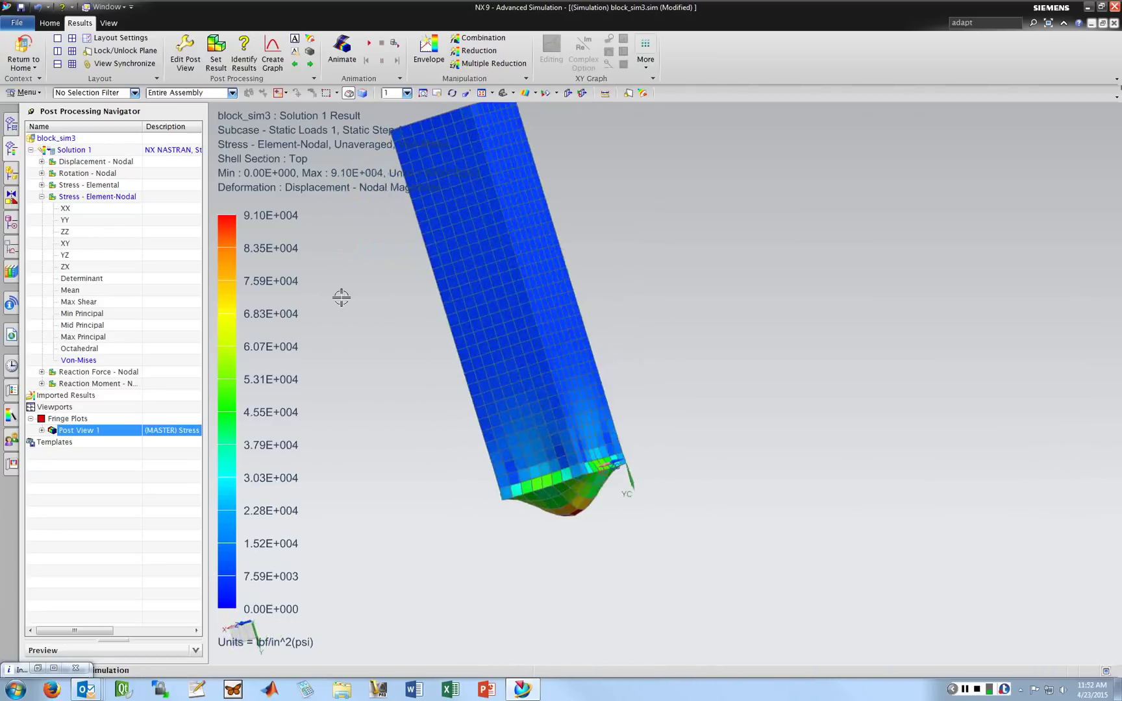
{"action": "middle_click_drag", "start_coordinate": [476, 422], "coordinate": [513, 349]}
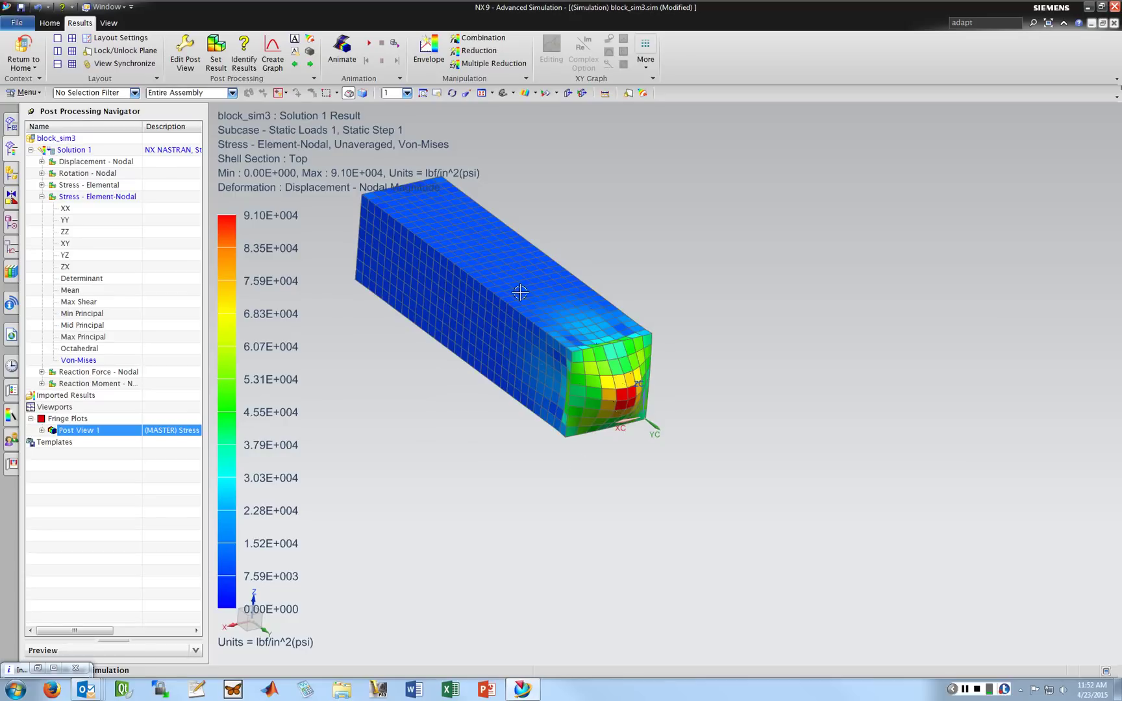
{"action": "scroll", "coordinate": [520, 292], "scroll_direction": "down", "scroll_amount": 4}
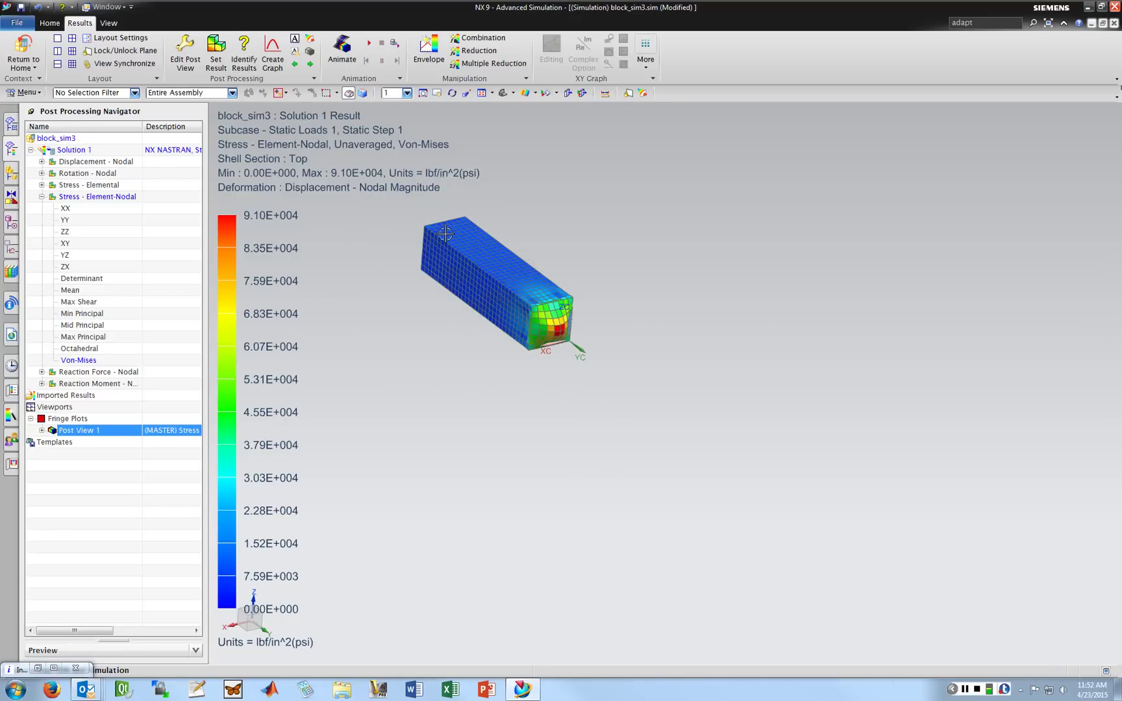
{"action": "middle_click_drag", "start_coordinate": [446, 233], "coordinate": [486, 323]}
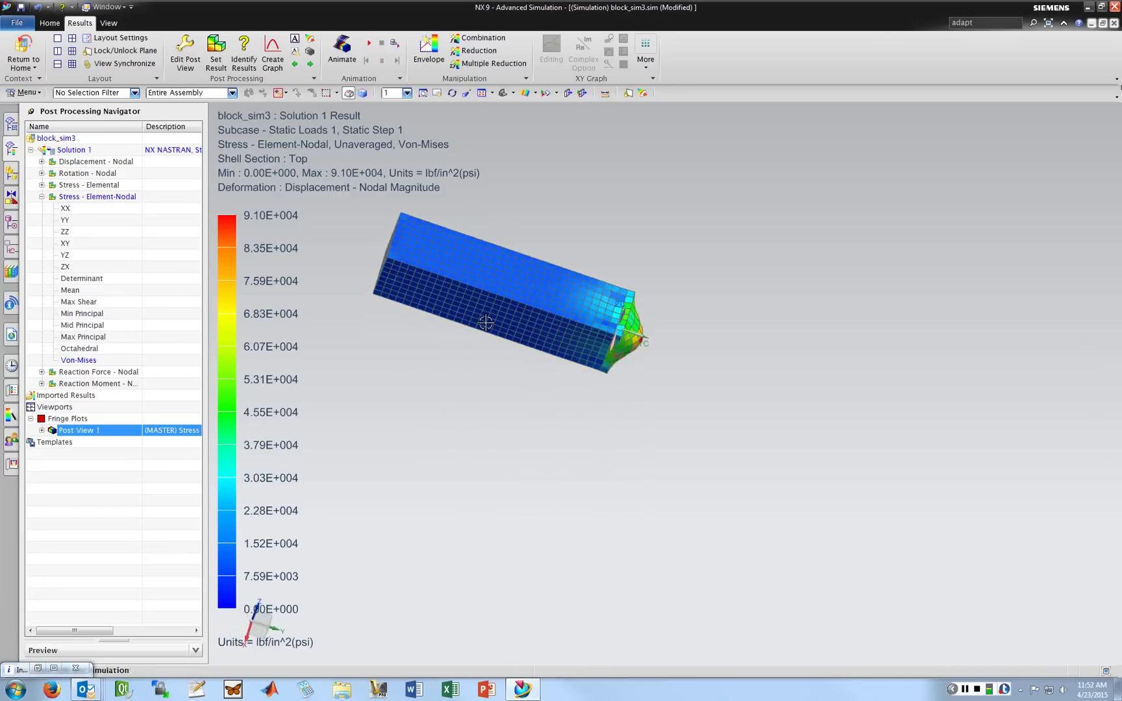
{"action": "scroll", "coordinate": [486, 323], "scroll_direction": "down", "scroll_amount": 3}
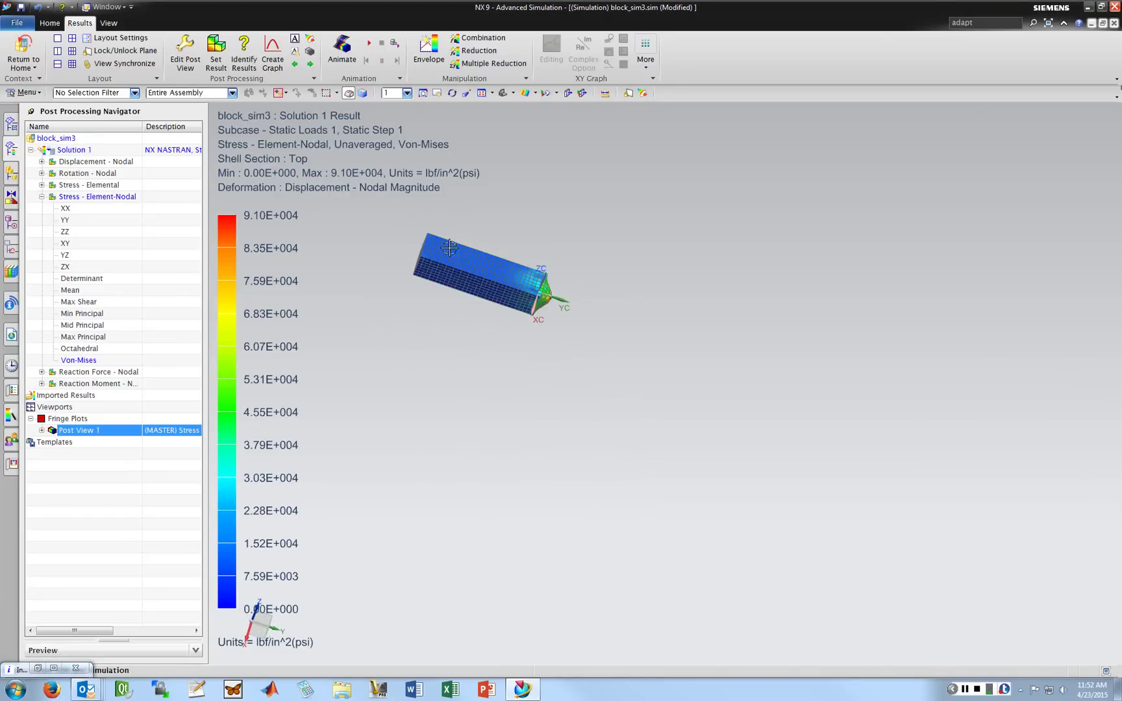
{"action": "scroll", "coordinate": [449, 230], "scroll_direction": "up", "scroll_amount": 2}
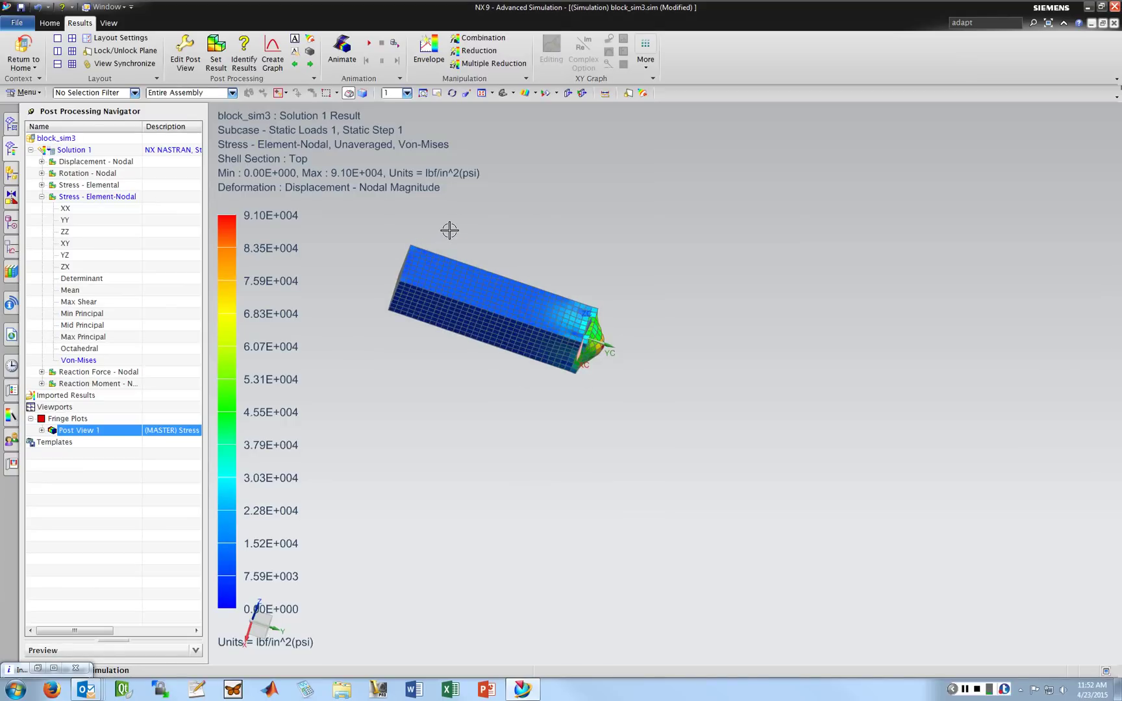
{"action": "middle_click_drag", "start_coordinate": [450, 230], "coordinate": [399, 347]}
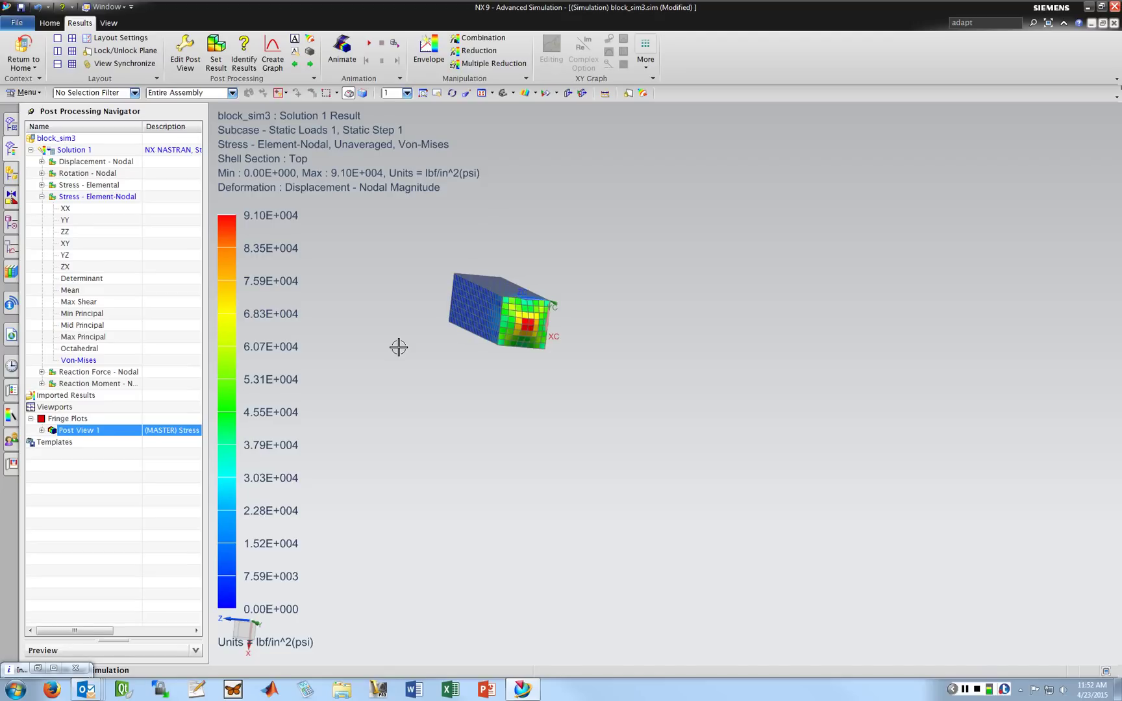
{"action": "scroll", "coordinate": [421, 265], "scroll_direction": "down", "scroll_amount": 2}
{"action": "scroll", "coordinate": [421, 265], "scroll_direction": "up", "scroll_amount": 4}
{"action": "middle_click_drag", "start_coordinate": [472, 280], "coordinate": [476, 311]}
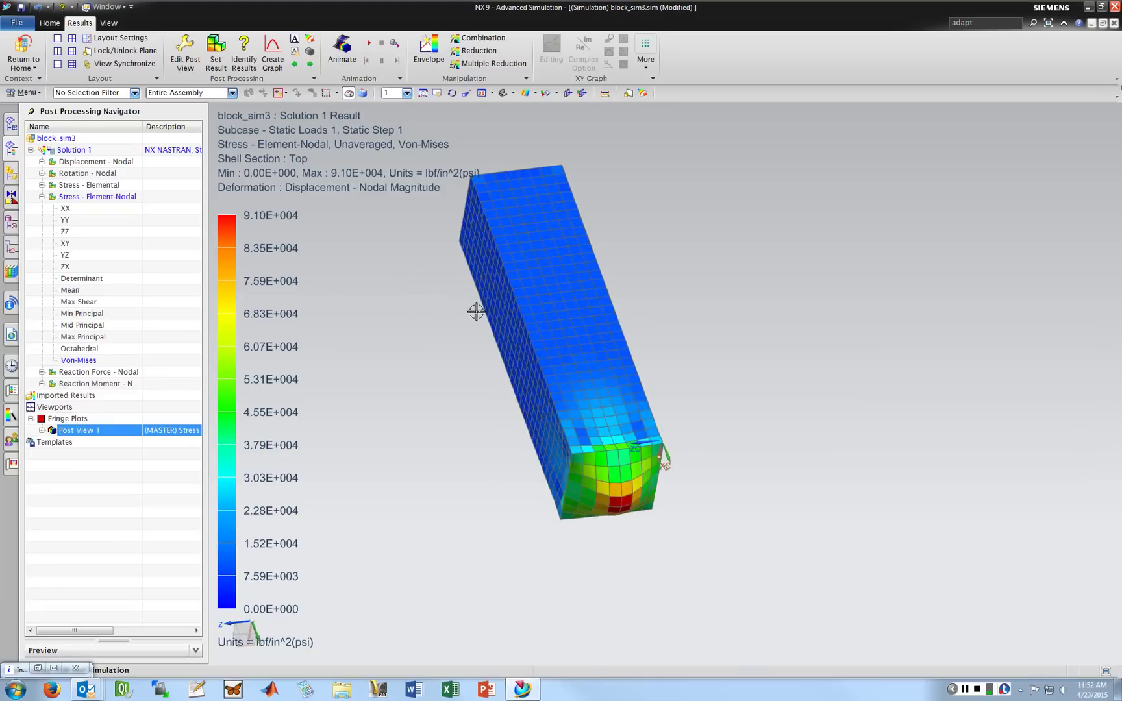
{"action": "middle_click_drag", "start_coordinate": [490, 333], "coordinate": [491, 320]}
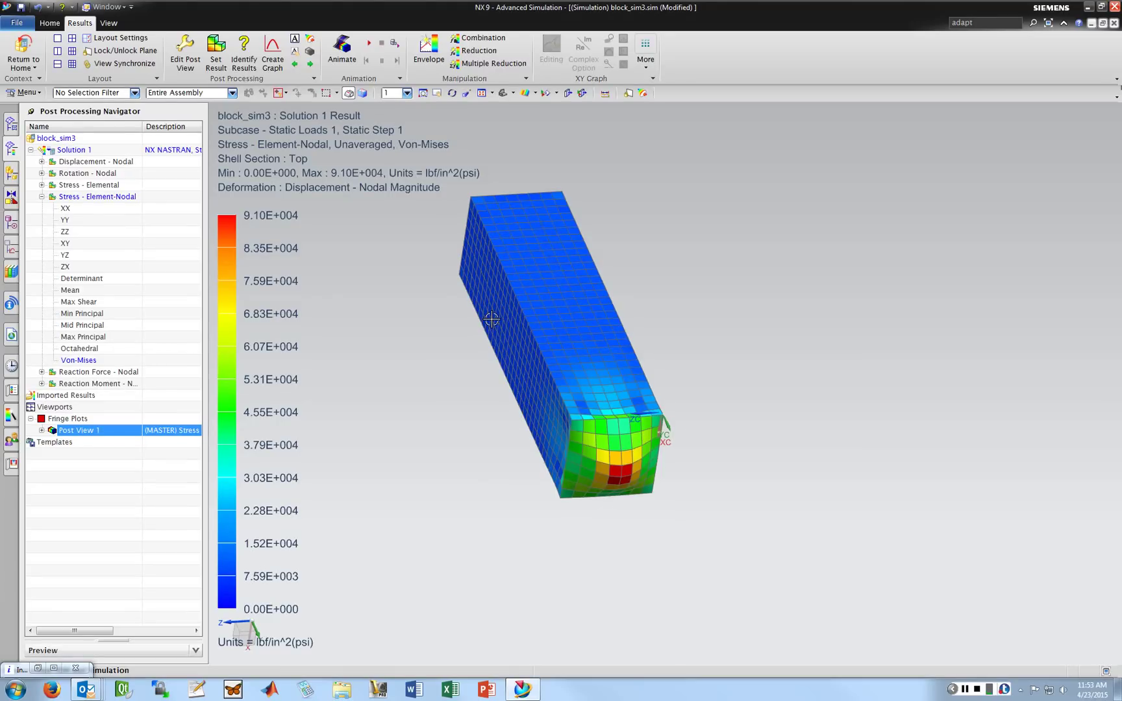
{"action": "middle_click_drag", "start_coordinate": [495, 318], "coordinate": [500, 338]}
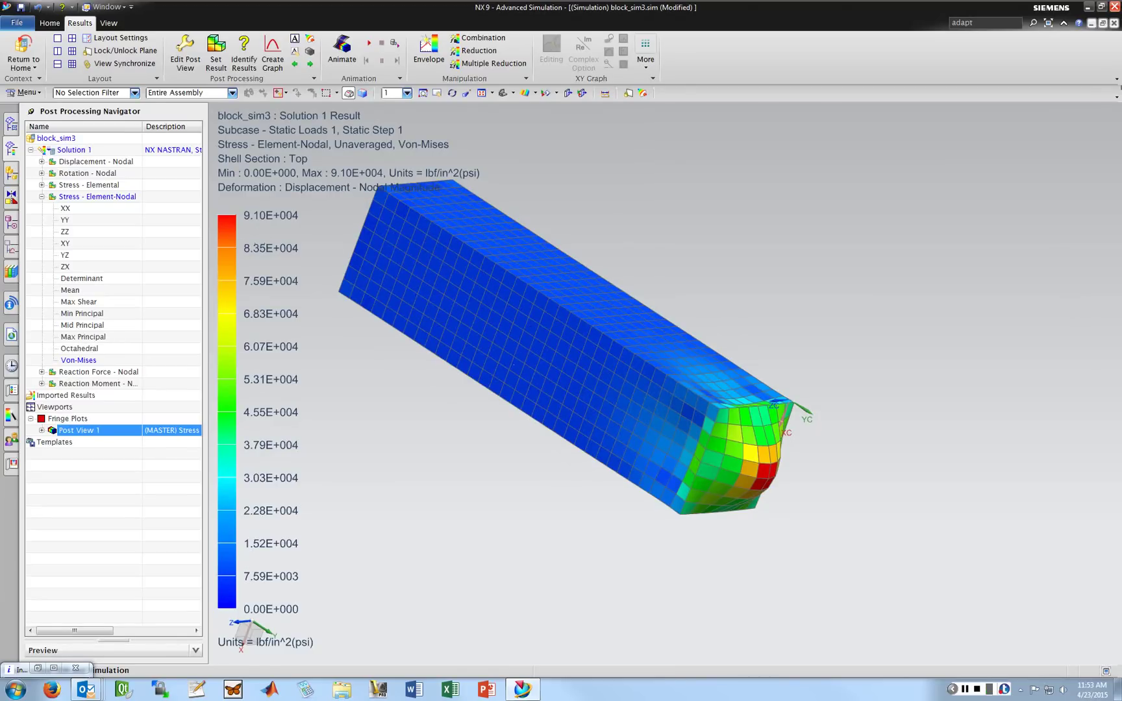
- Leave the results view, activate the block_fem3 mesh model and delete its thin shell 2D mesh collector
{"action": "left_click", "coordinate": [23, 51]}
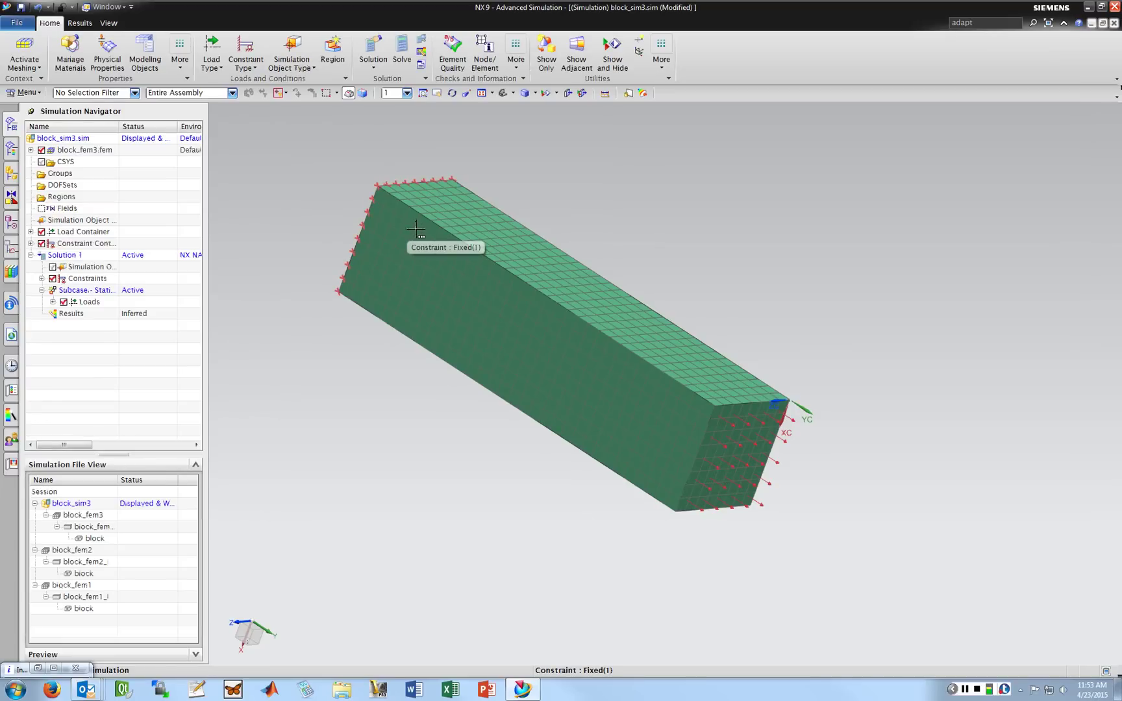
{"action": "scroll", "coordinate": [416, 229], "scroll_direction": "up", "scroll_amount": 2}
{"action": "scroll", "coordinate": [416, 229], "scroll_direction": "down", "scroll_amount": 1}
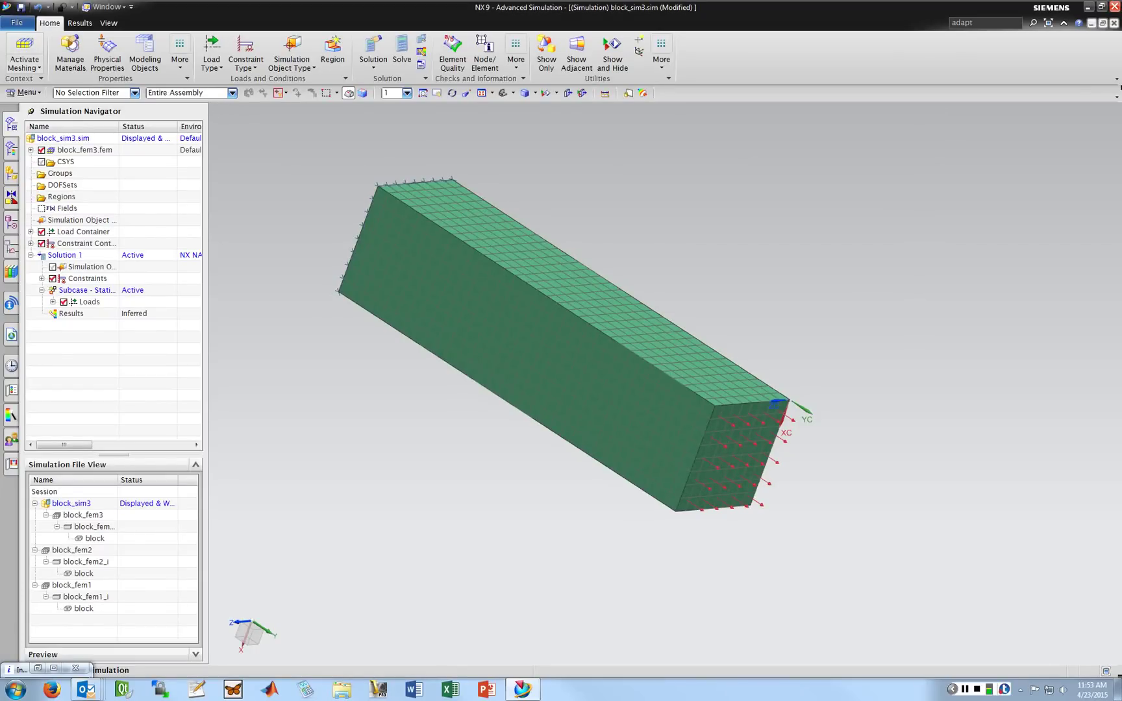
{"action": "left_click", "coordinate": [24, 48]}
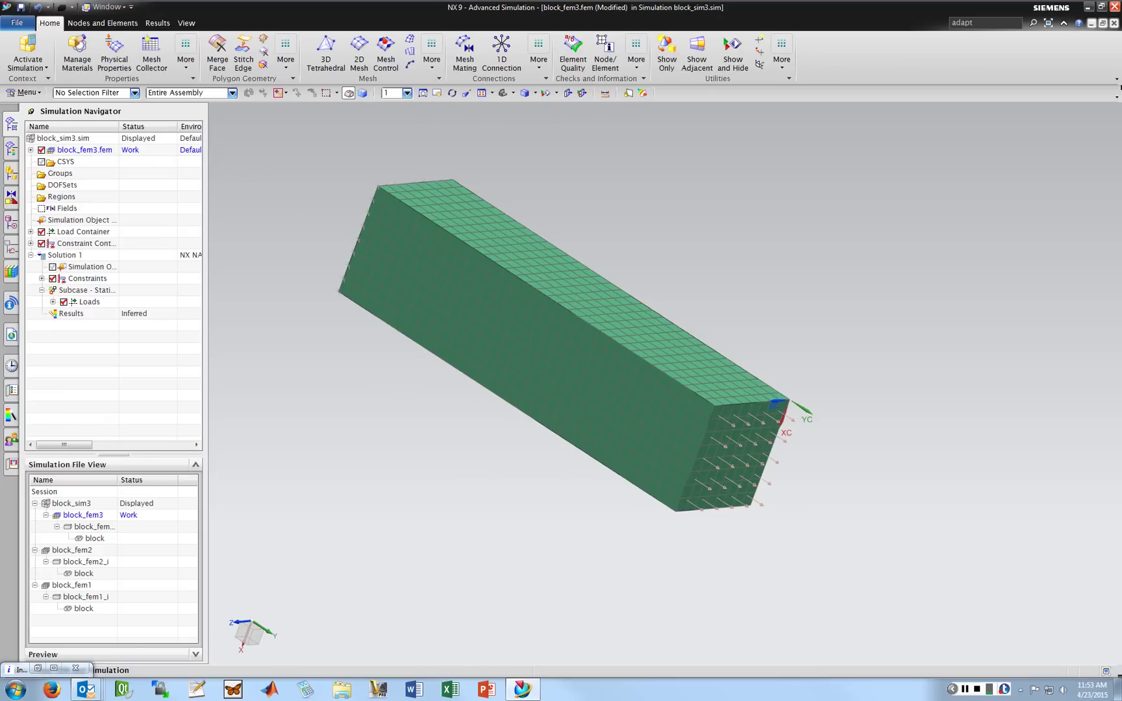
{"action": "left_click", "coordinate": [85, 150]}
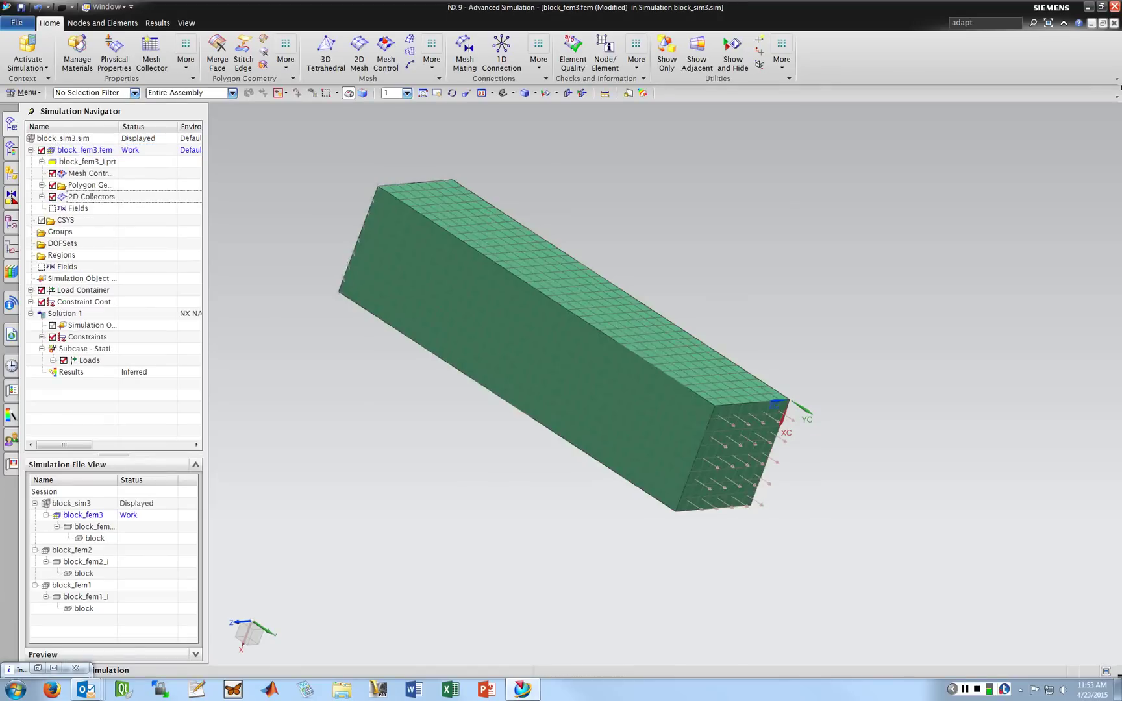
{"action": "right_click", "coordinate": [123, 208]}
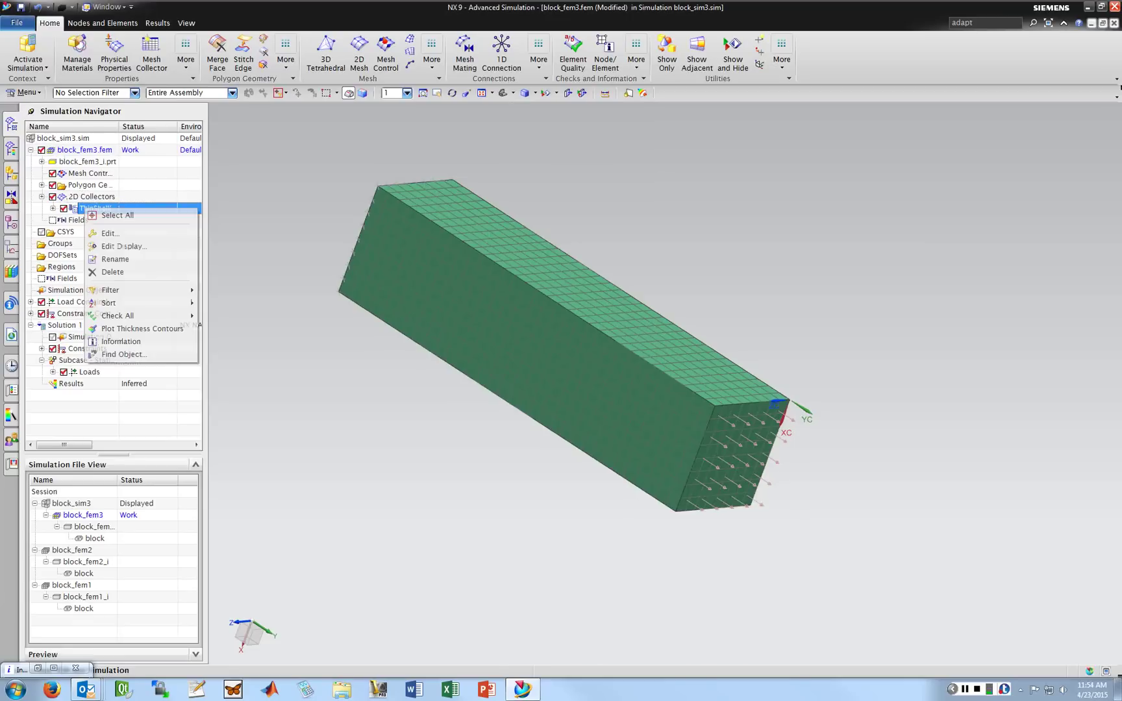
{"action": "left_click", "coordinate": [97, 263]}
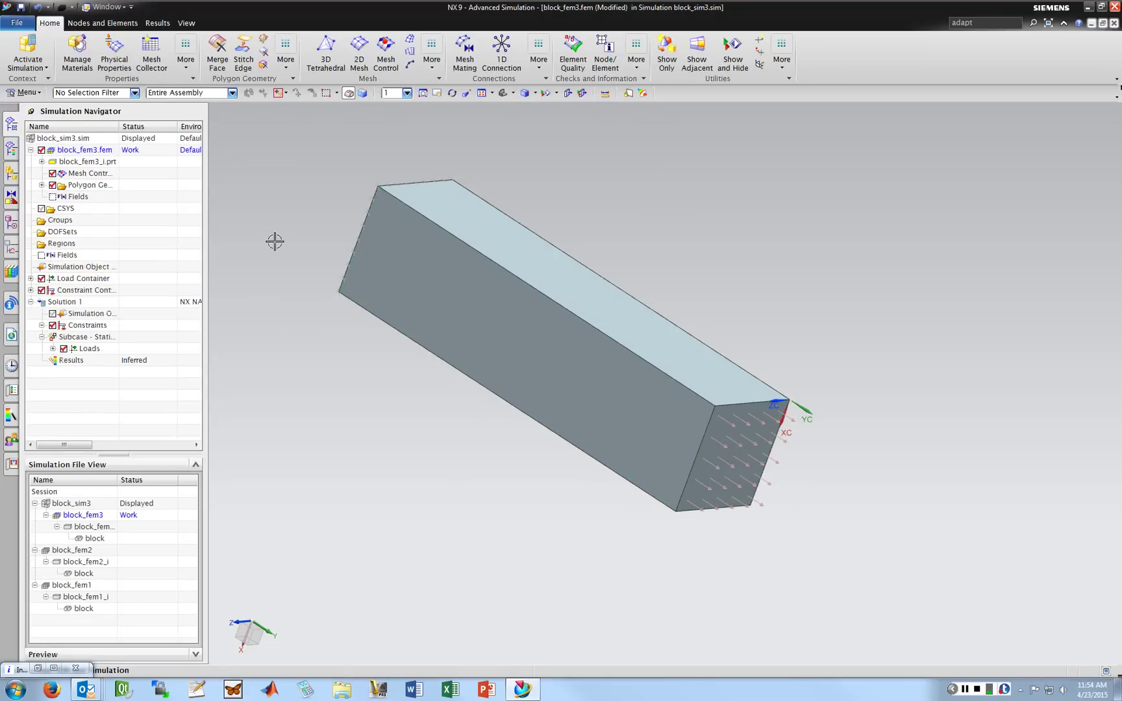
- Delete the PSHELL1 physical property table from block_fem3
{"action": "left_click", "coordinate": [114, 49]}
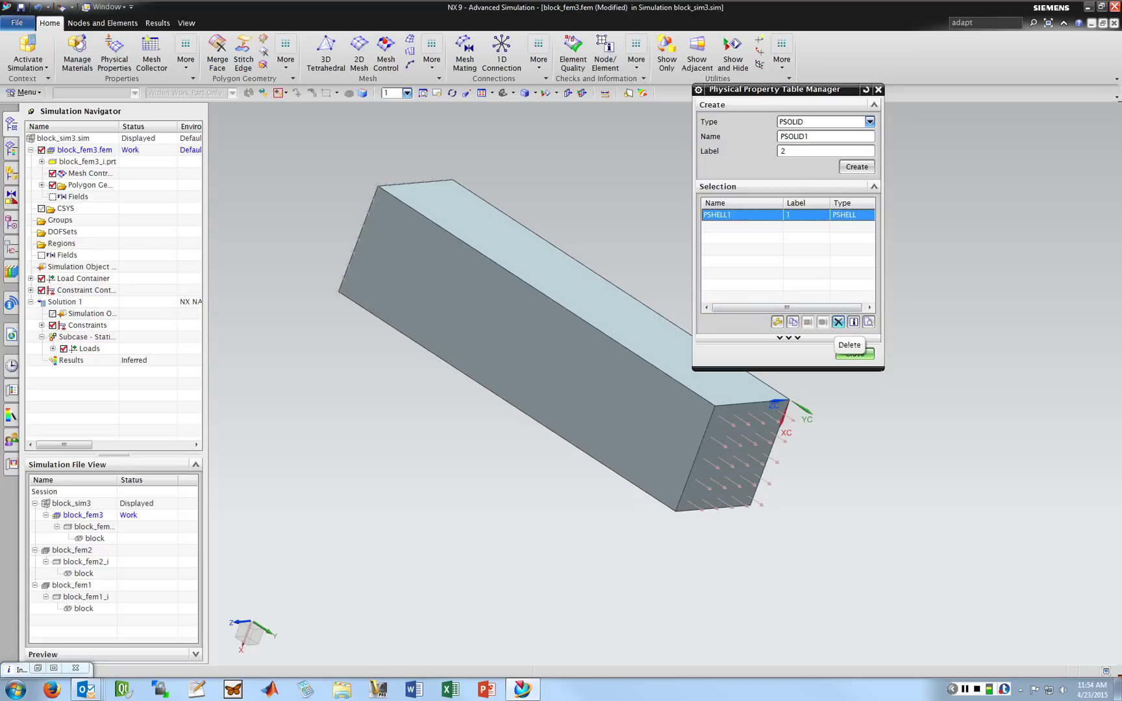
{"action": "left_click", "coordinate": [839, 322]}
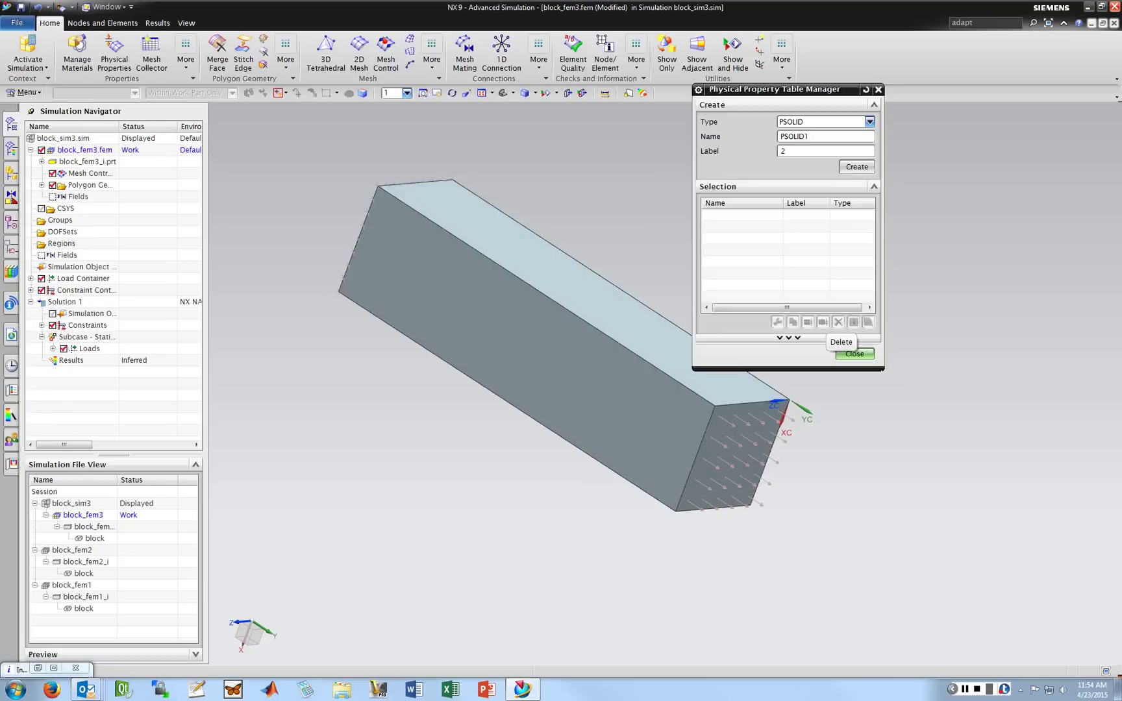
{"action": "left_click", "coordinate": [854, 353]}
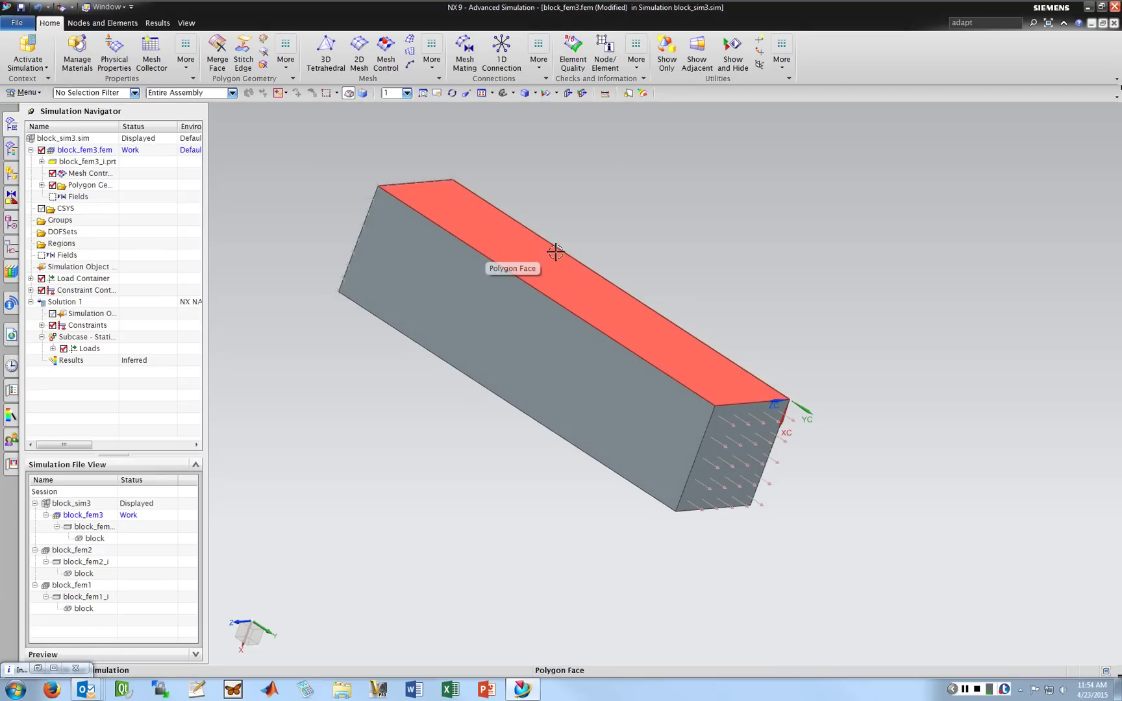
- Mesh the block body with CTETRA(10) 3D tetrahedral elements of size 0.125 in and check the mesh from several angles
{"action": "scroll", "coordinate": [371, 229], "scroll_direction": "up", "scroll_amount": 1}
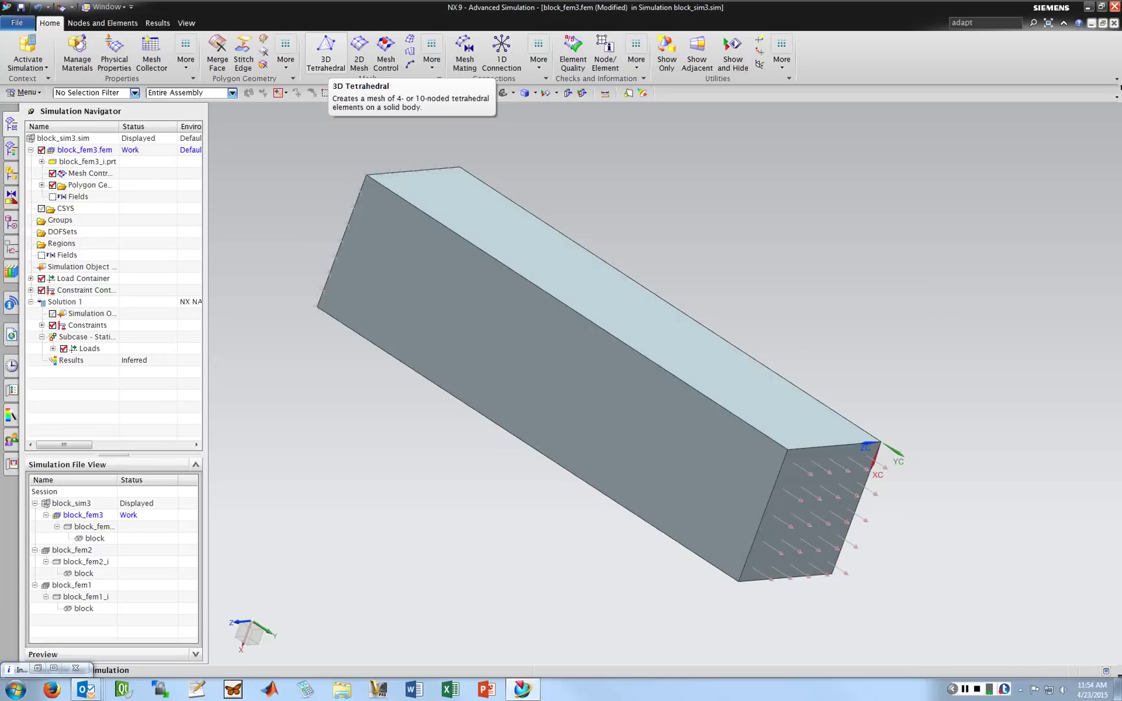
{"action": "left_click", "coordinate": [326, 51]}
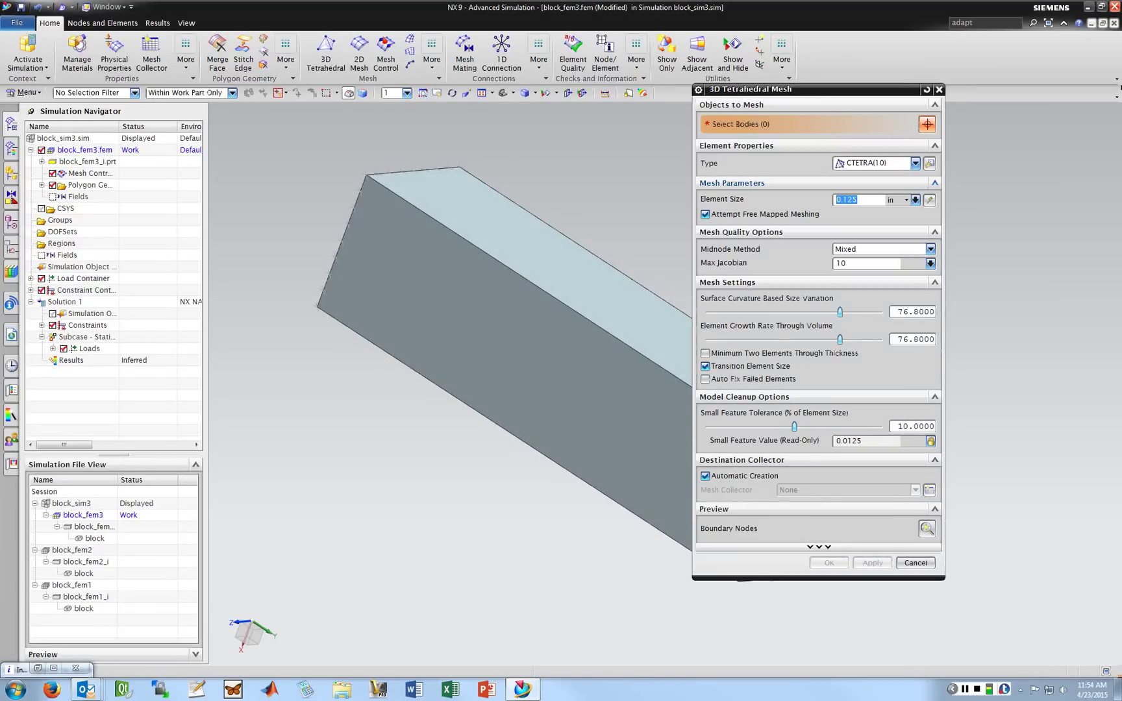
{"action": "left_click", "coordinate": [466, 305]}
{"action": "middle_click", "coordinate": [786, 604]}
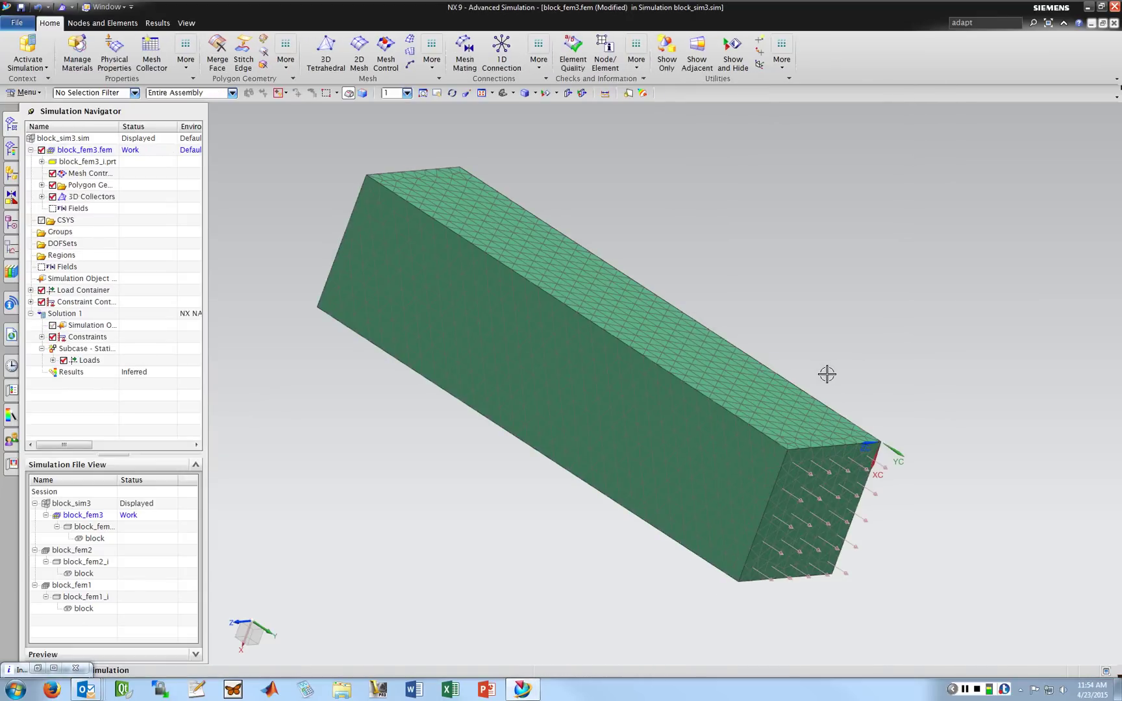
{"action": "middle_click_drag", "start_coordinate": [828, 374], "coordinate": [494, 321]}
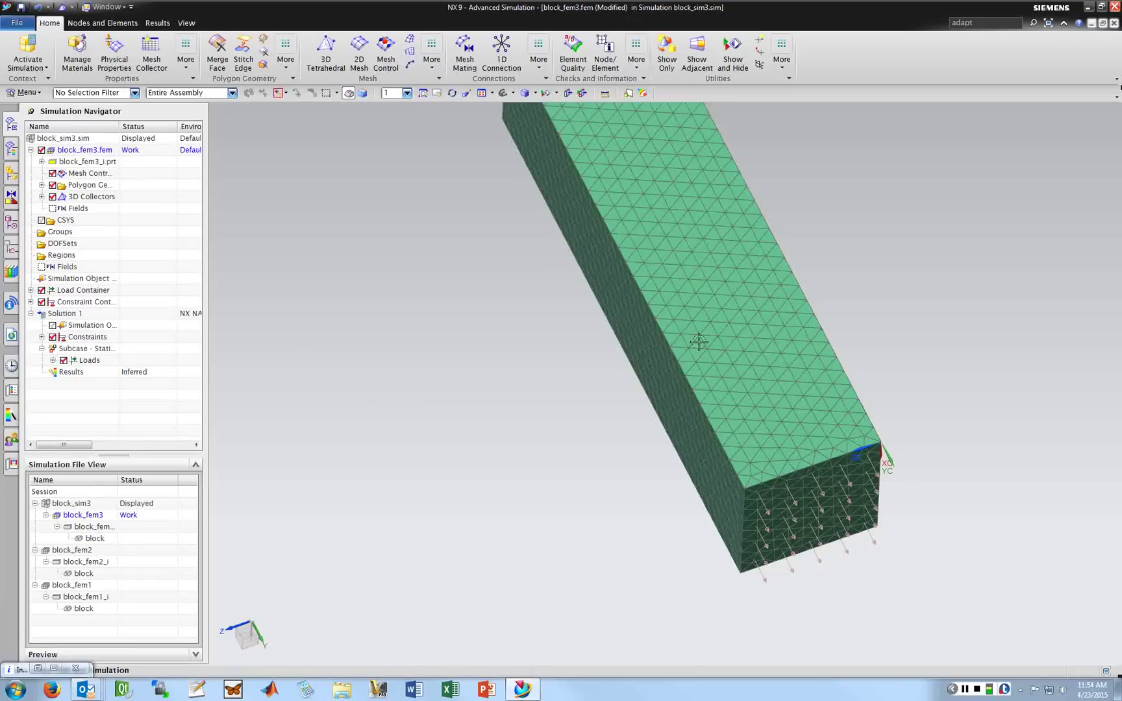
{"action": "middle_click_drag", "start_coordinate": [716, 245], "coordinate": [606, 283]}
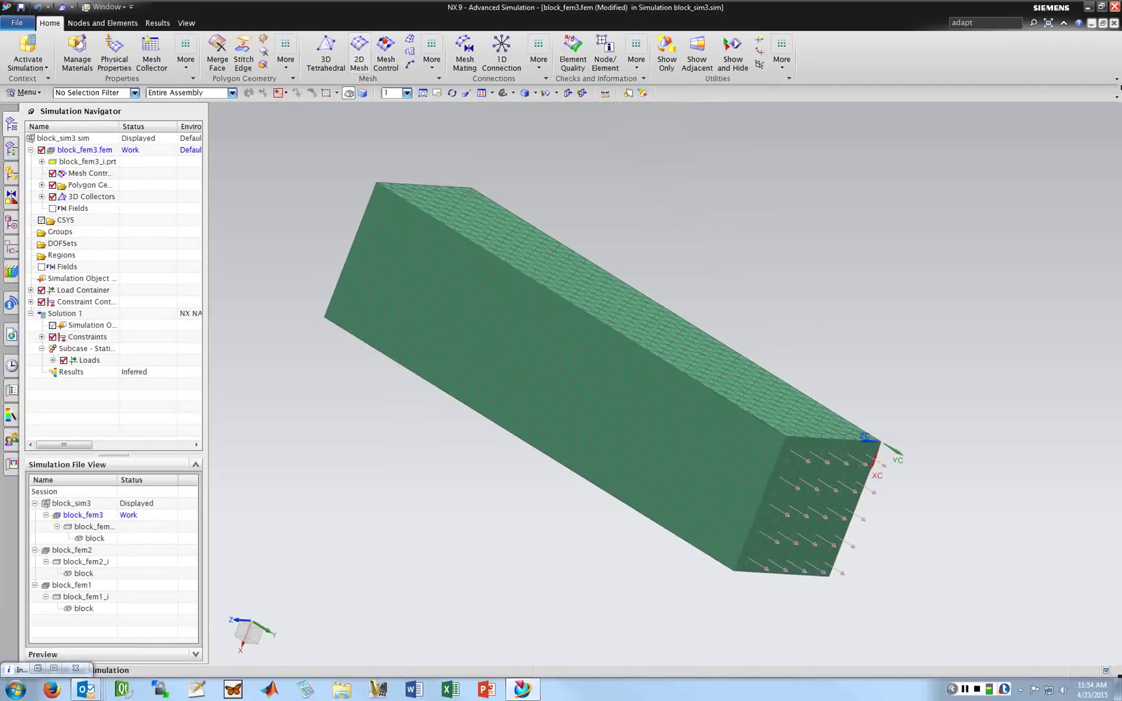
{"action": "middle_click_drag", "start_coordinate": [616, 242], "coordinate": [419, 376]}
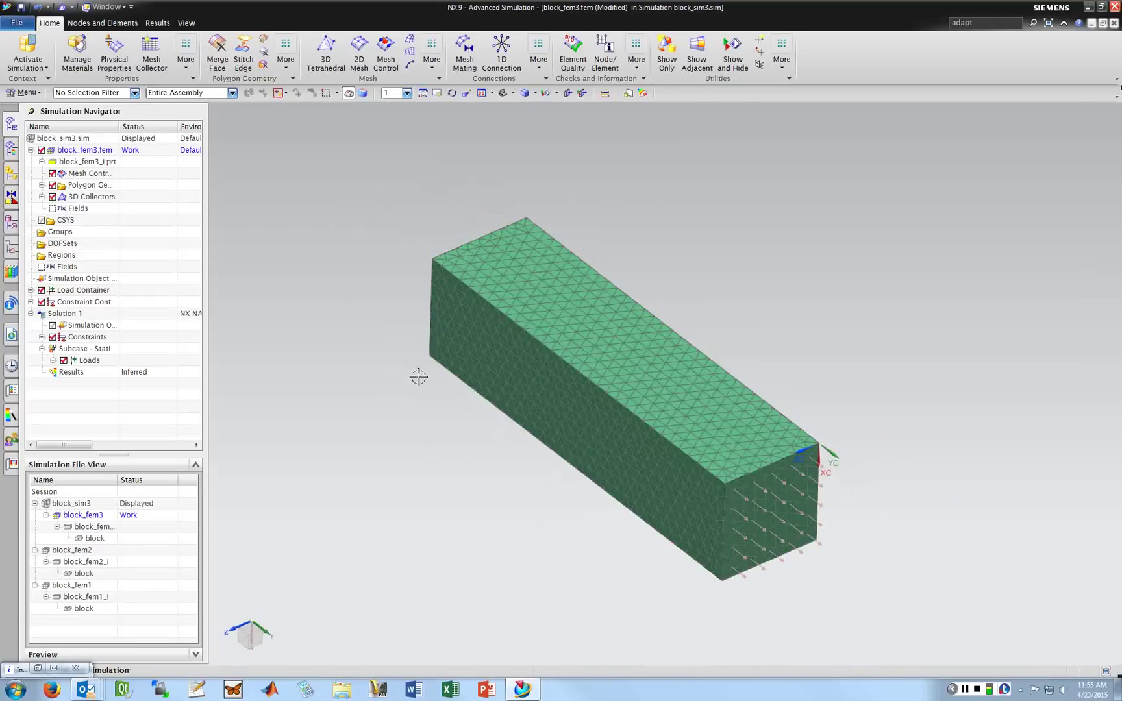
{"action": "middle_click_drag", "start_coordinate": [448, 334], "coordinate": [471, 323]}
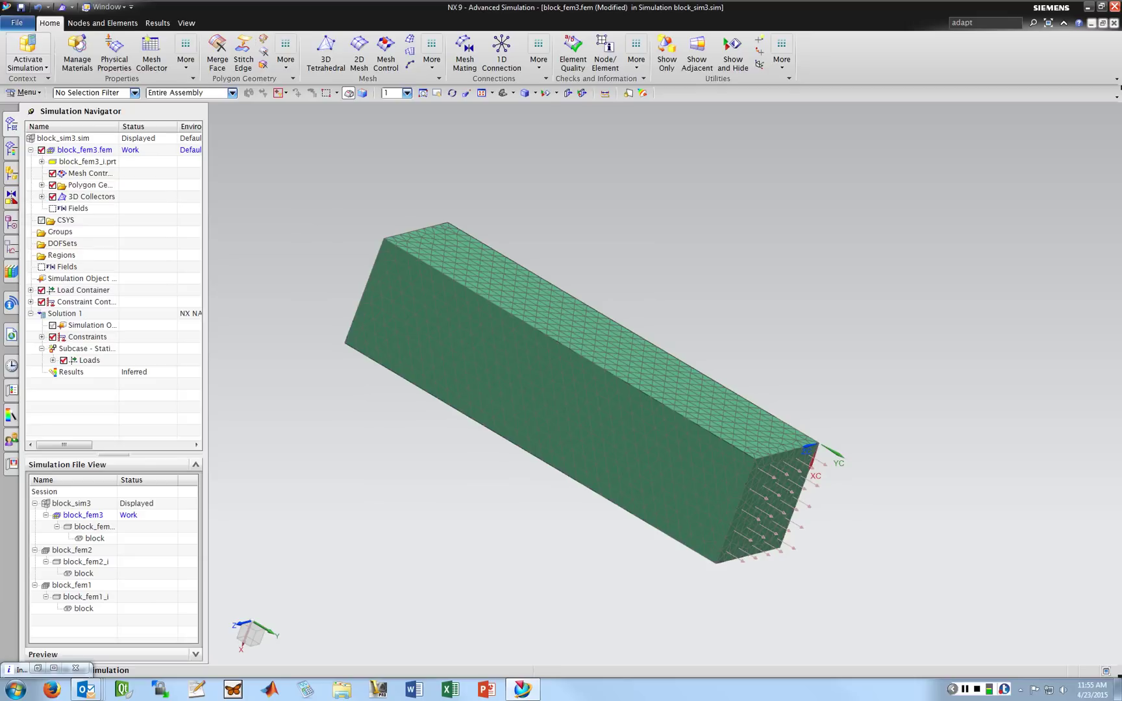
- Activate the simulation, start an adaptivity setup for Solution 1 and set its stress percent error to 25
{"action": "left_click", "coordinate": [28, 47]}
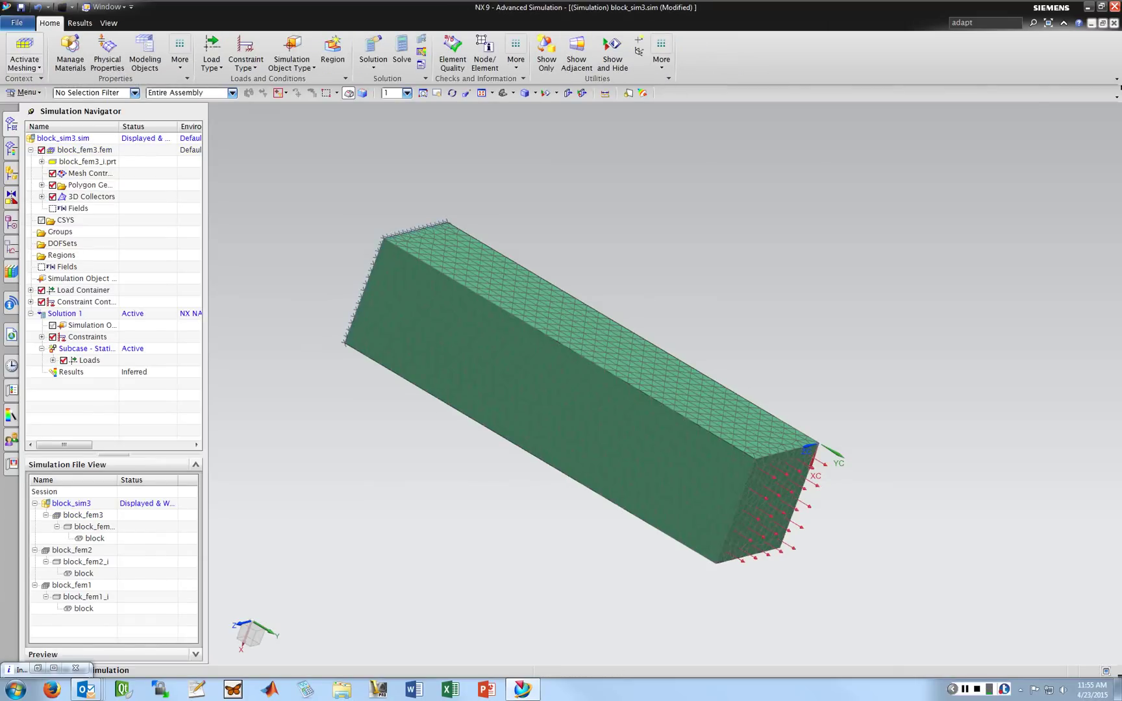
{"action": "left_click", "coordinate": [25, 92]}
{"action": "mouse_move", "coordinate": [39, 146]}
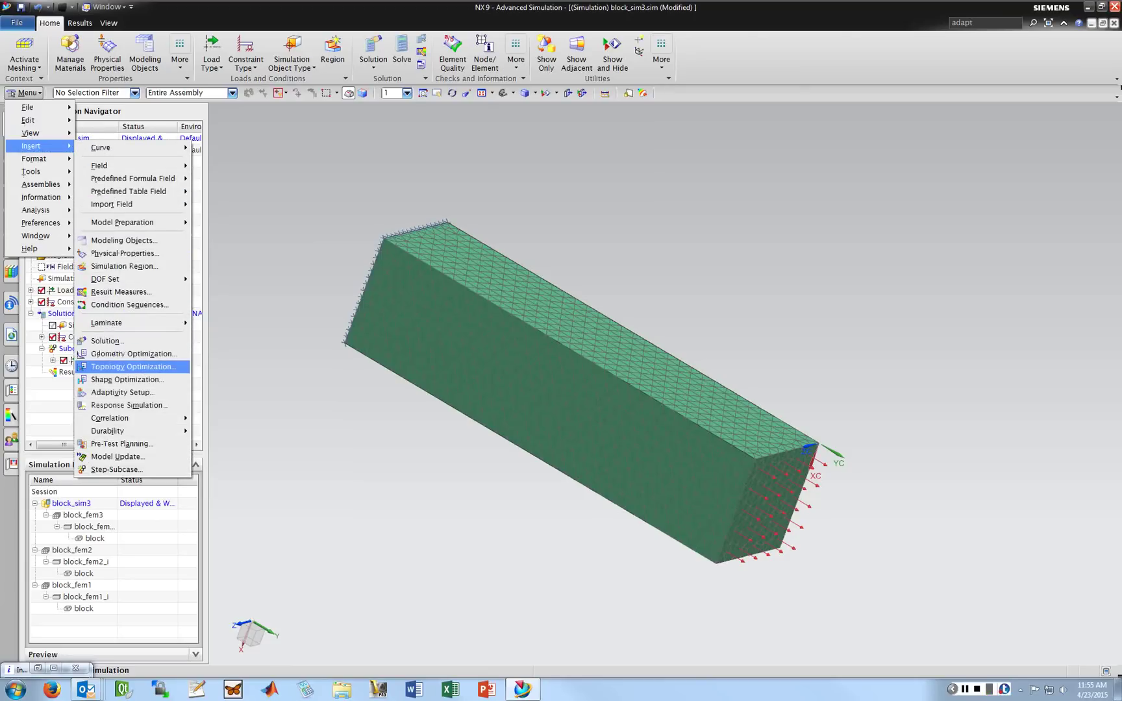
{"action": "left_click", "coordinate": [122, 392]}
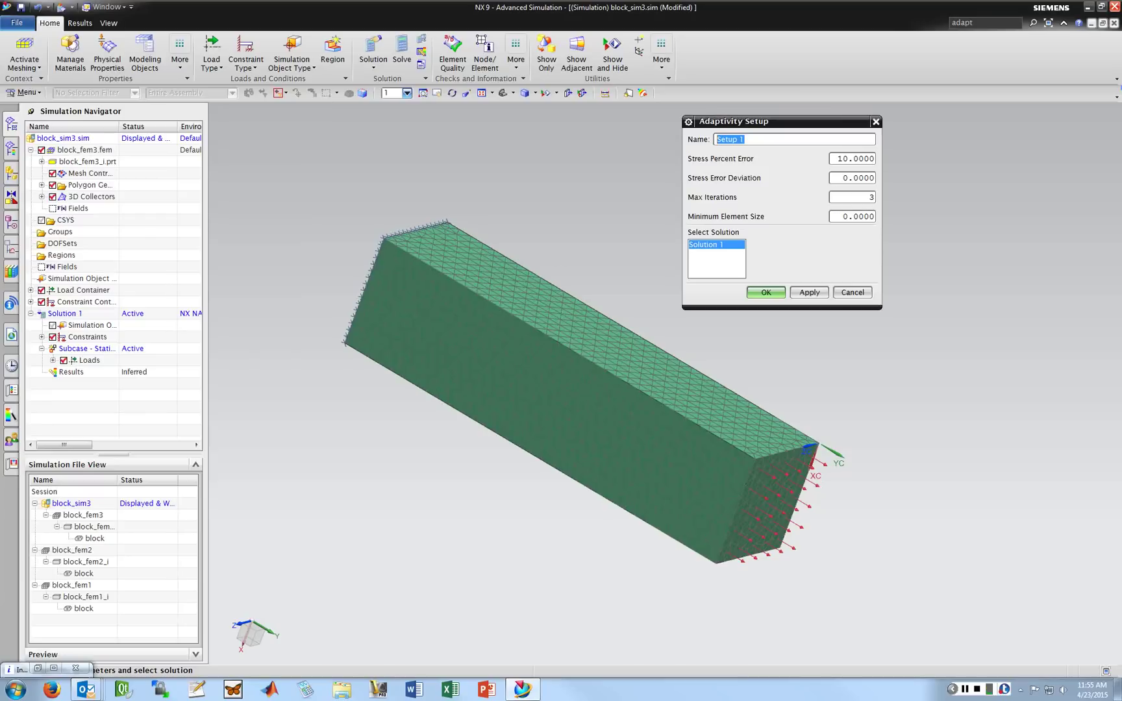
{"action": "left_click", "coordinate": [849, 158]}
{"action": "key", "text": "BackSpace"}
{"action": "key", "text": "BackSpace"}
{"action": "type", "text": "25"}
- Set the adaptivity setup's minimum element size to 0.001 and create the setup
{"action": "left_click_drag", "start_coordinate": [842, 198], "coordinate": [869, 199]}
{"action": "left_click", "coordinate": [871, 198]}
{"action": "key", "text": "Tab"}
{"action": "key", "text": "BackSpace"}
{"action": "type", "text": "0.01"}
{"action": "key", "text": "BackSpace"}
{"action": "type", "text": "01"}
{"action": "left_click", "coordinate": [766, 292]}
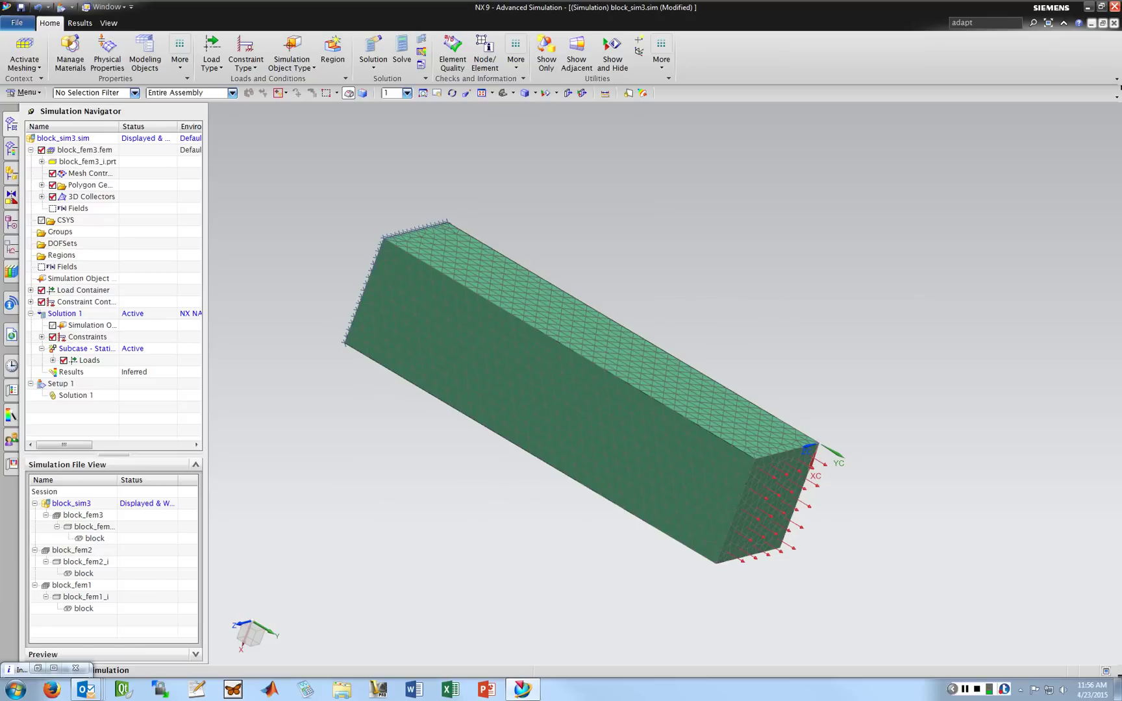
- Solve the Setup 1 adaptivity analysis, moving the solver window as needed, and dismiss the completion message
{"action": "right_click", "coordinate": [59, 383]}
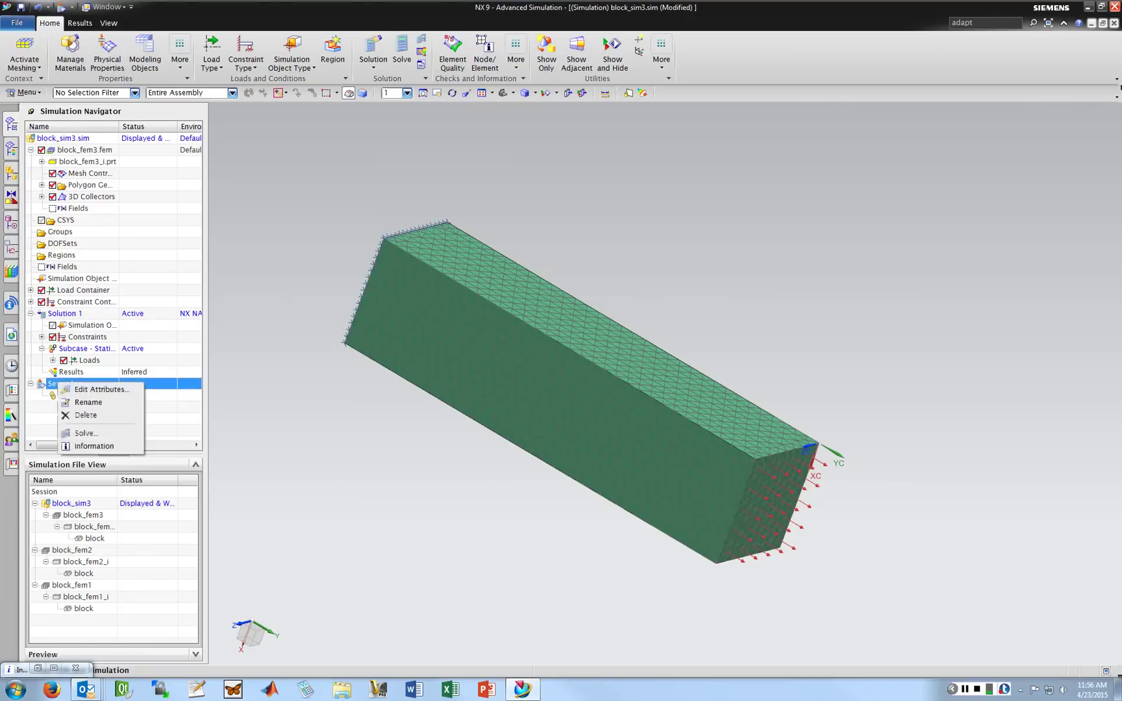
{"action": "left_click", "coordinate": [94, 446]}
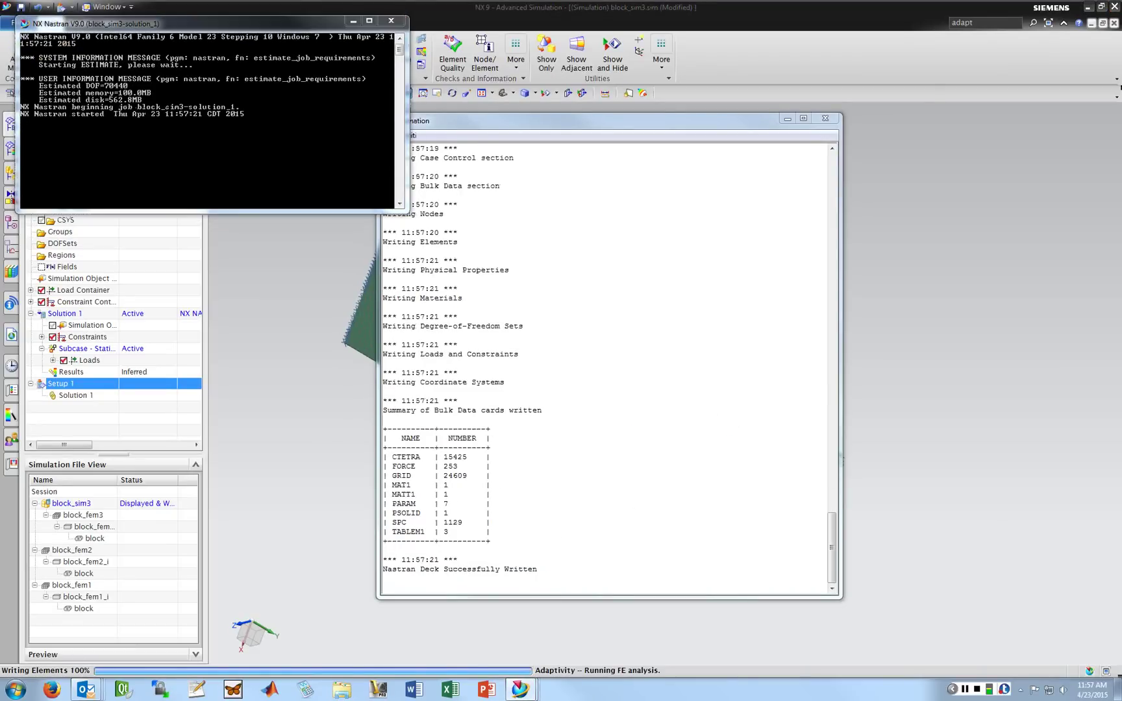
{"action": "left_click_drag", "start_coordinate": [195, 23], "coordinate": [231, 422]}
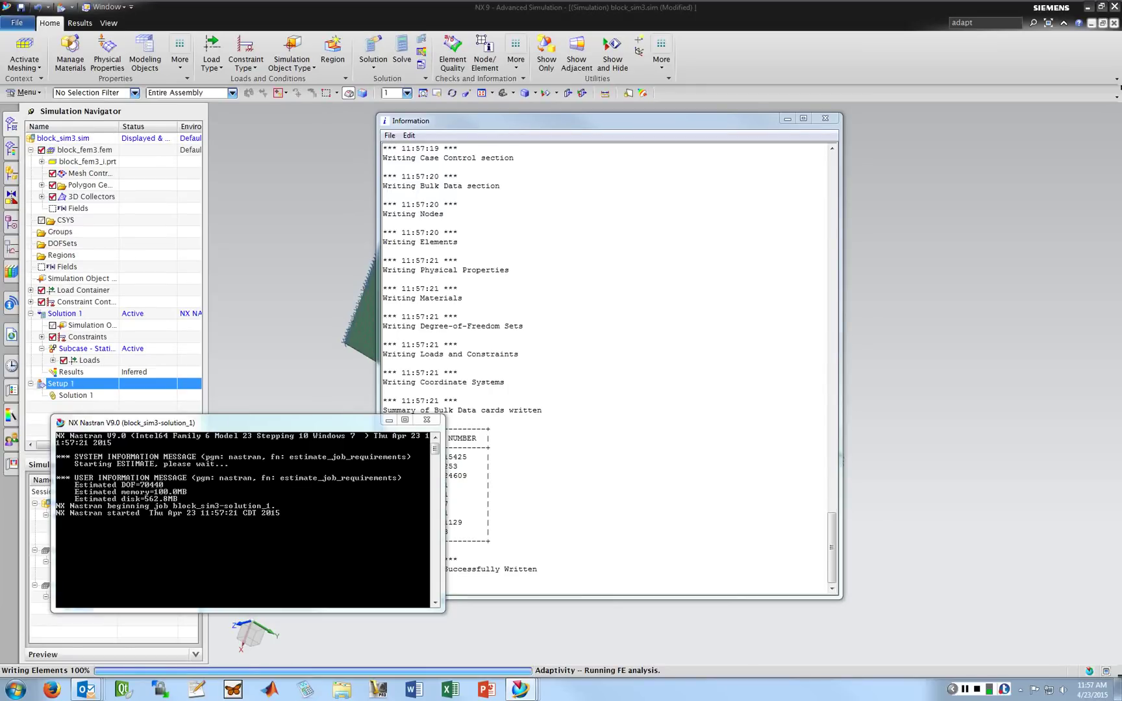
{"action": "left_click_drag", "start_coordinate": [253, 423], "coordinate": [261, 82]}
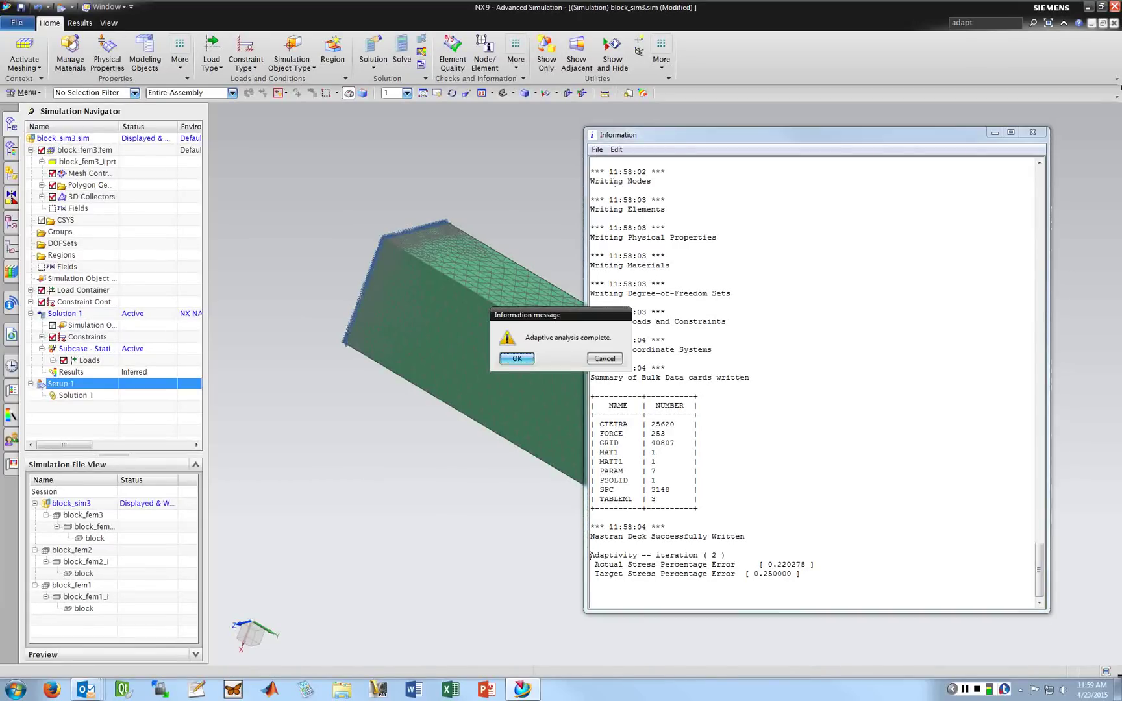
{"action": "key", "text": "Return"}
- Open the Setup 1 results and plot Solution 1's Element-Nodal Von-Mises stress on the adaptively meshed block
{"action": "middle_click_drag", "start_coordinate": [488, 274], "coordinate": [458, 268]}
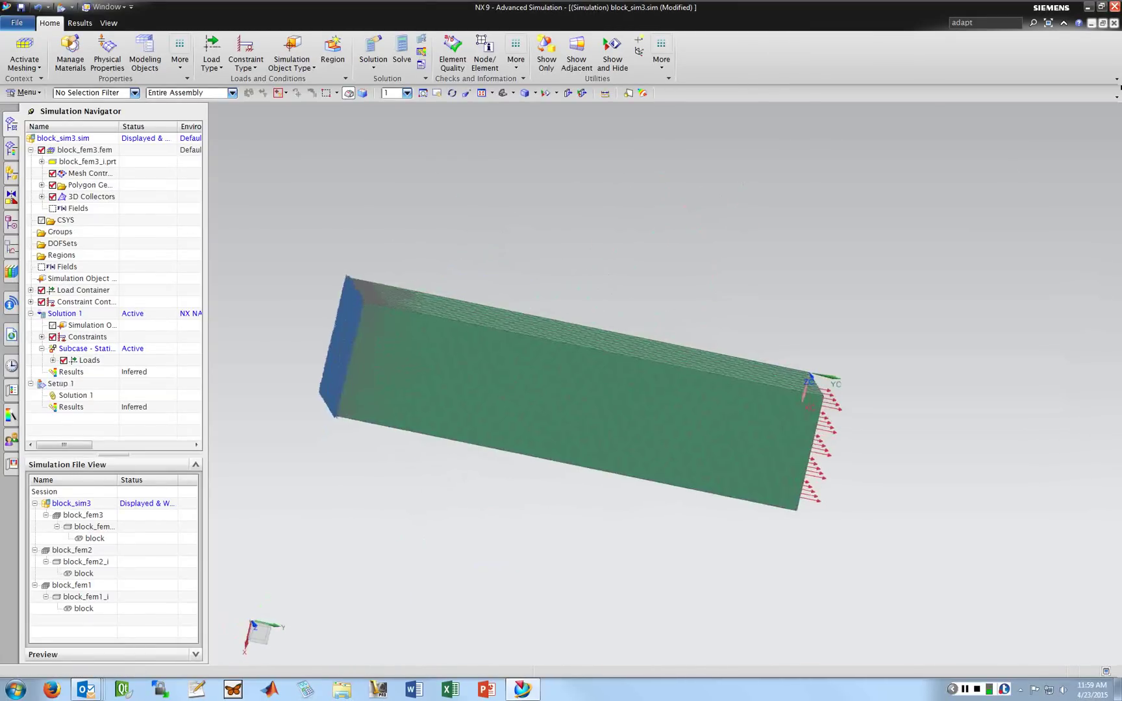
{"action": "double_click", "coordinate": [70, 407]}
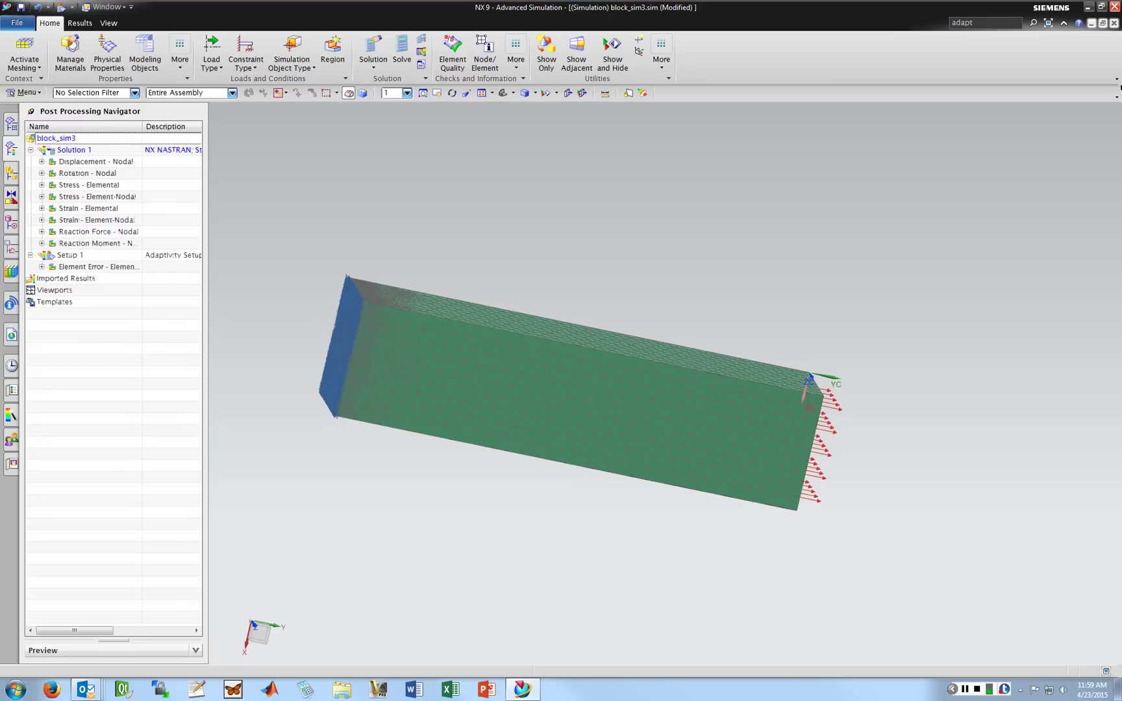
{"action": "left_click", "coordinate": [99, 267]}
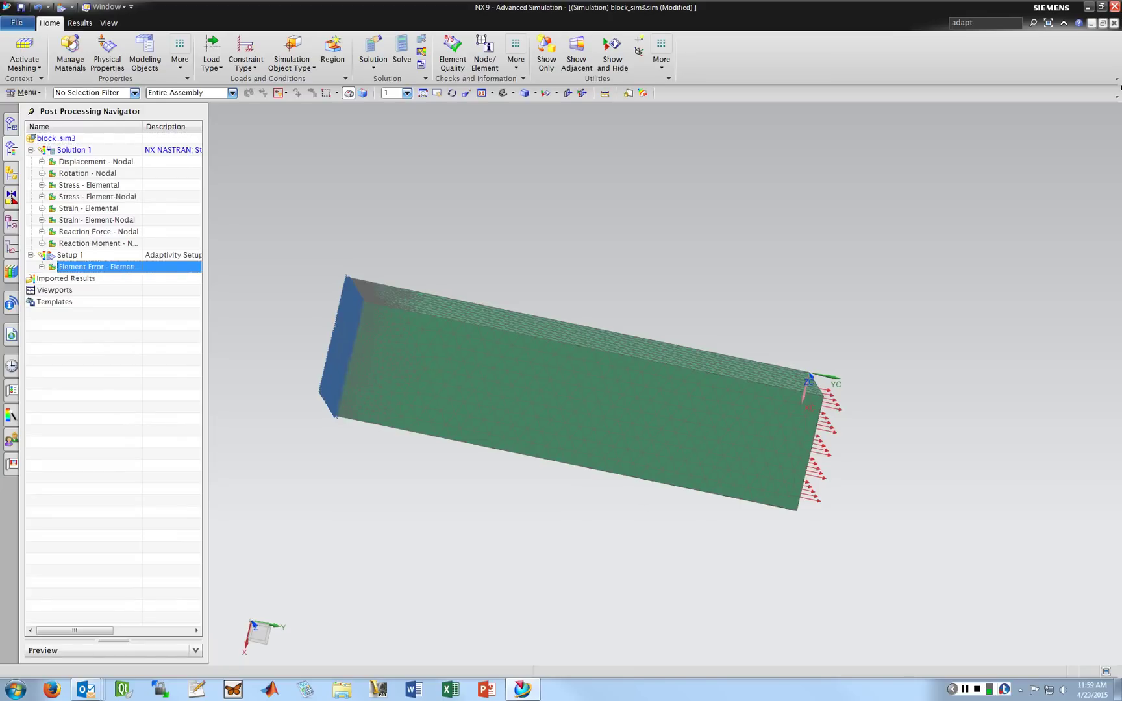
{"action": "left_click", "coordinate": [41, 197]}
{"action": "double_click", "coordinate": [78, 359]}
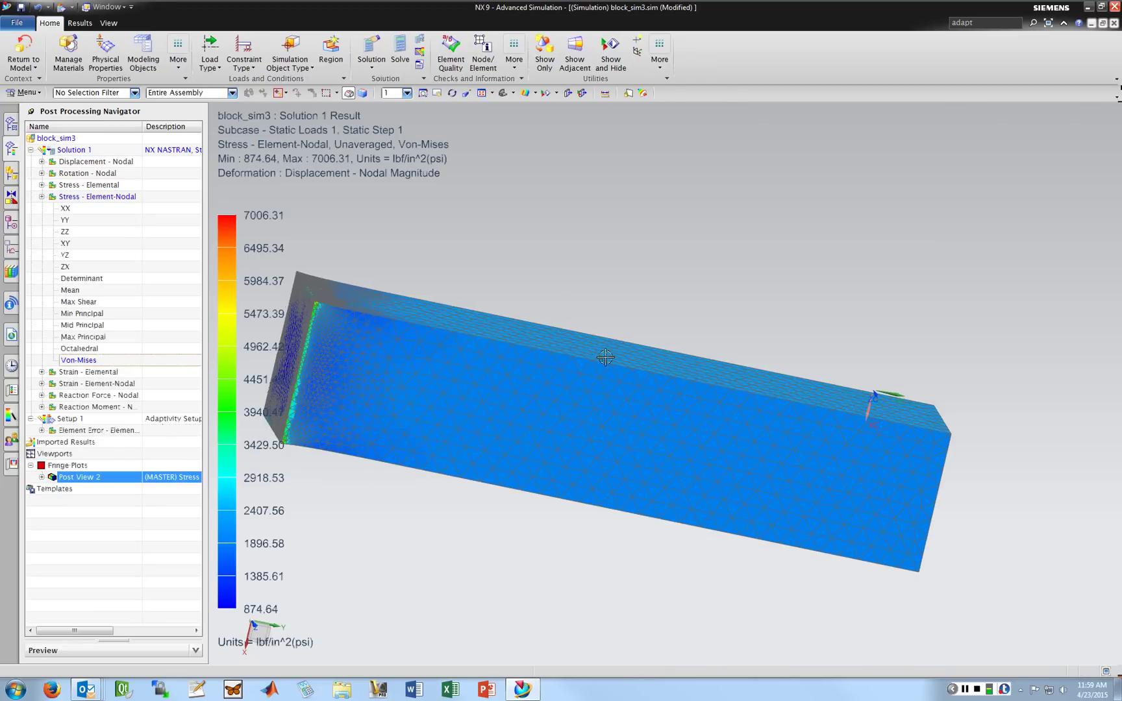
{"action": "scroll", "coordinate": [606, 358], "scroll_direction": "down", "scroll_amount": 2}
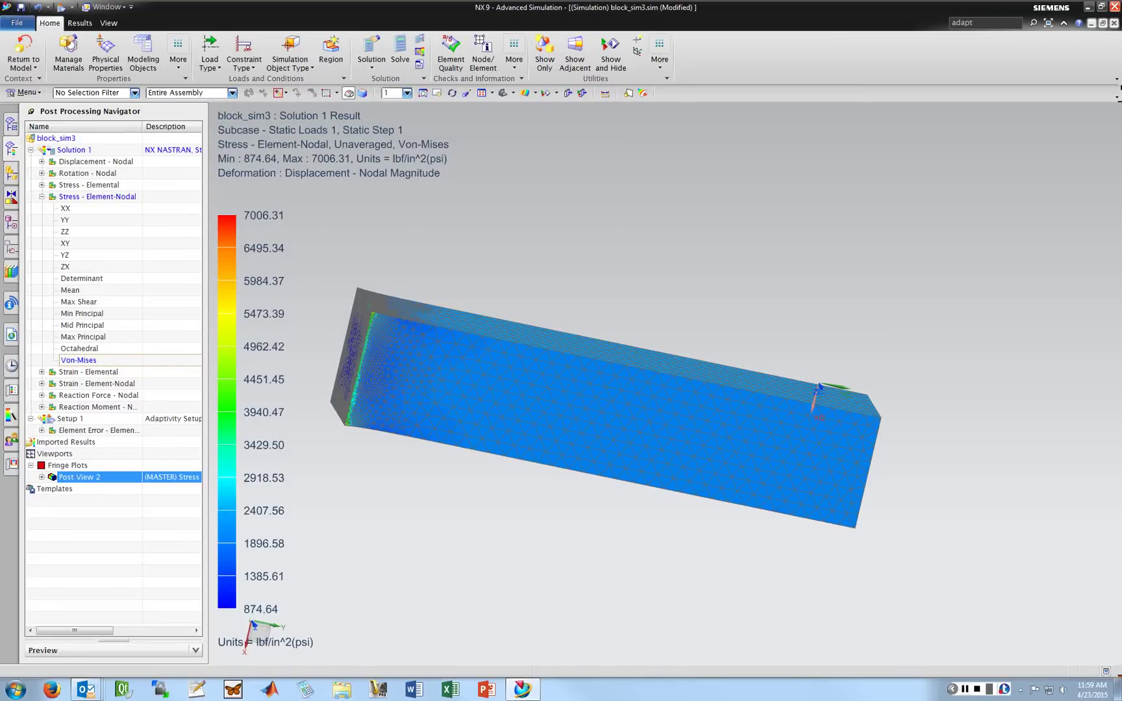
- Reopen the Setup 1 results from the simulation tree and return to the list of solution results
{"action": "left_click", "coordinate": [965, 689]}
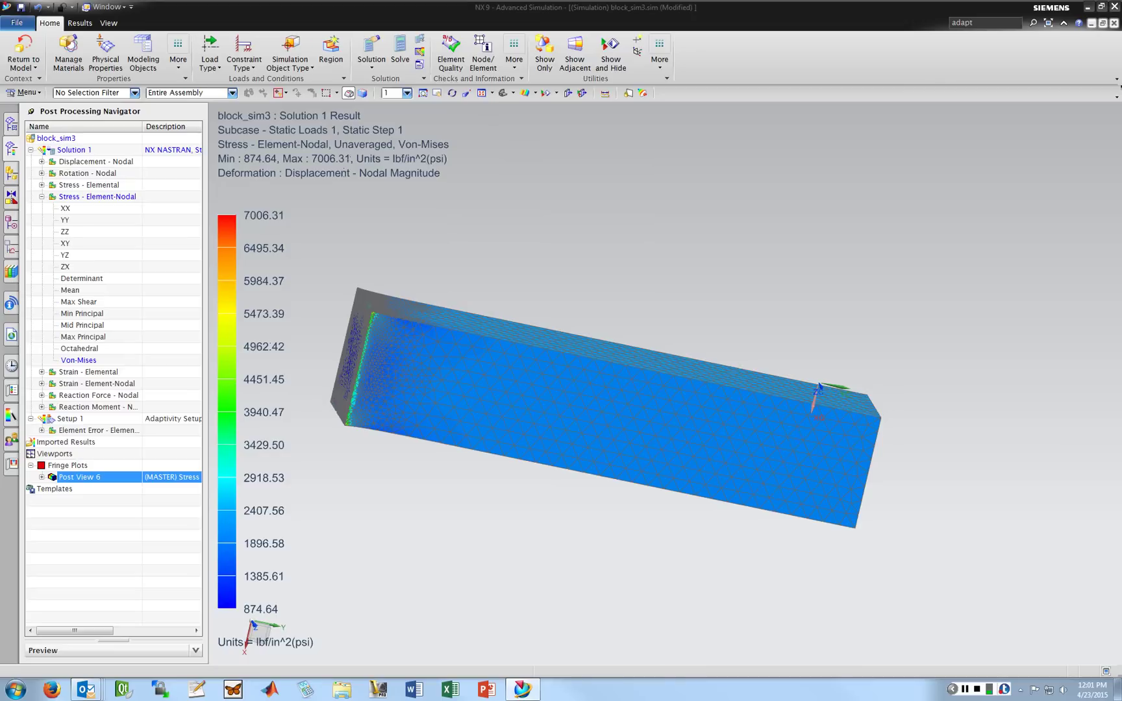
{"action": "left_click", "coordinate": [11, 124]}
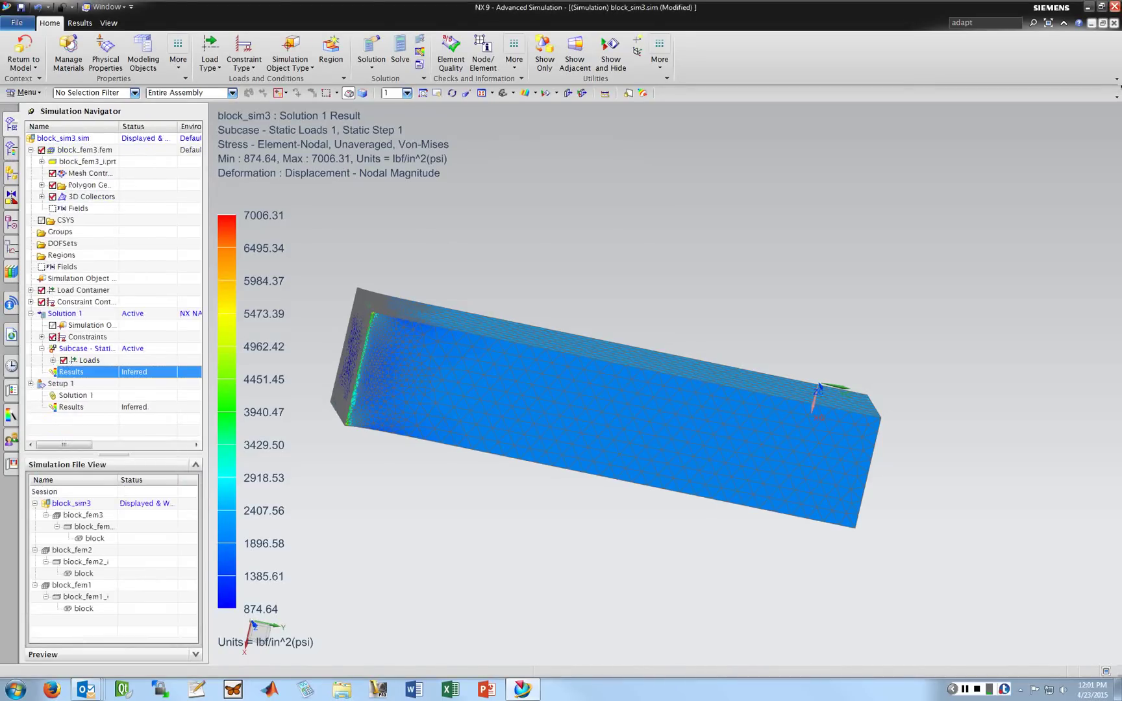
{"action": "double_click", "coordinate": [68, 407]}
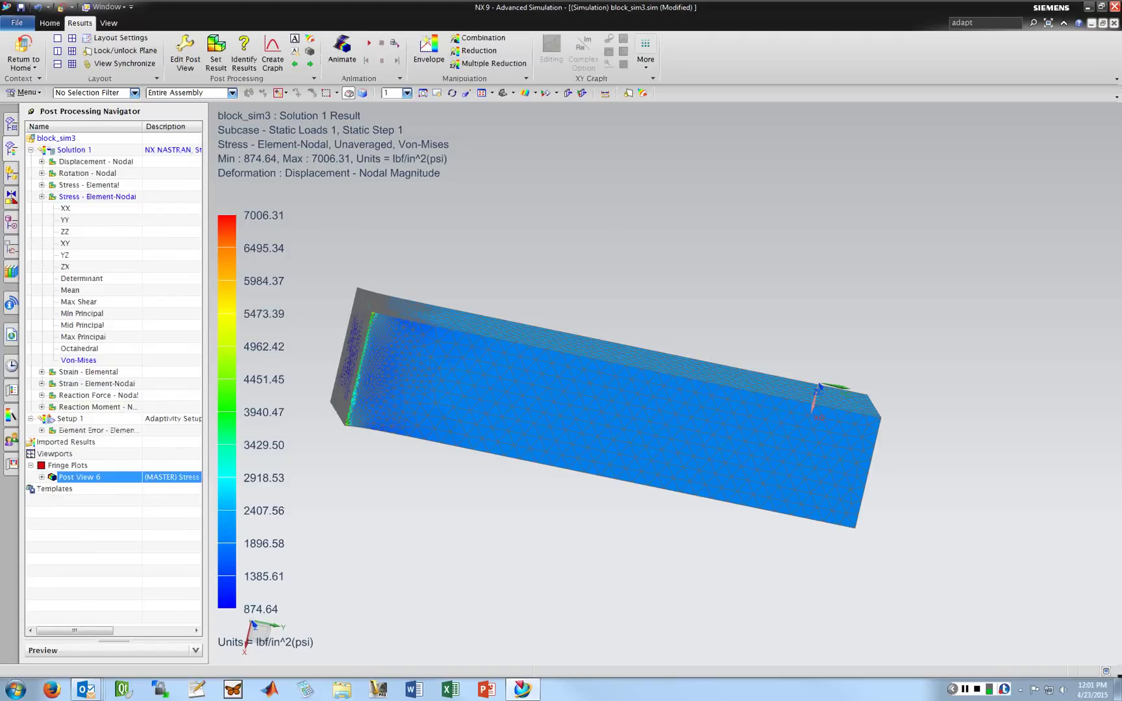
{"action": "left_click", "coordinate": [11, 173]}
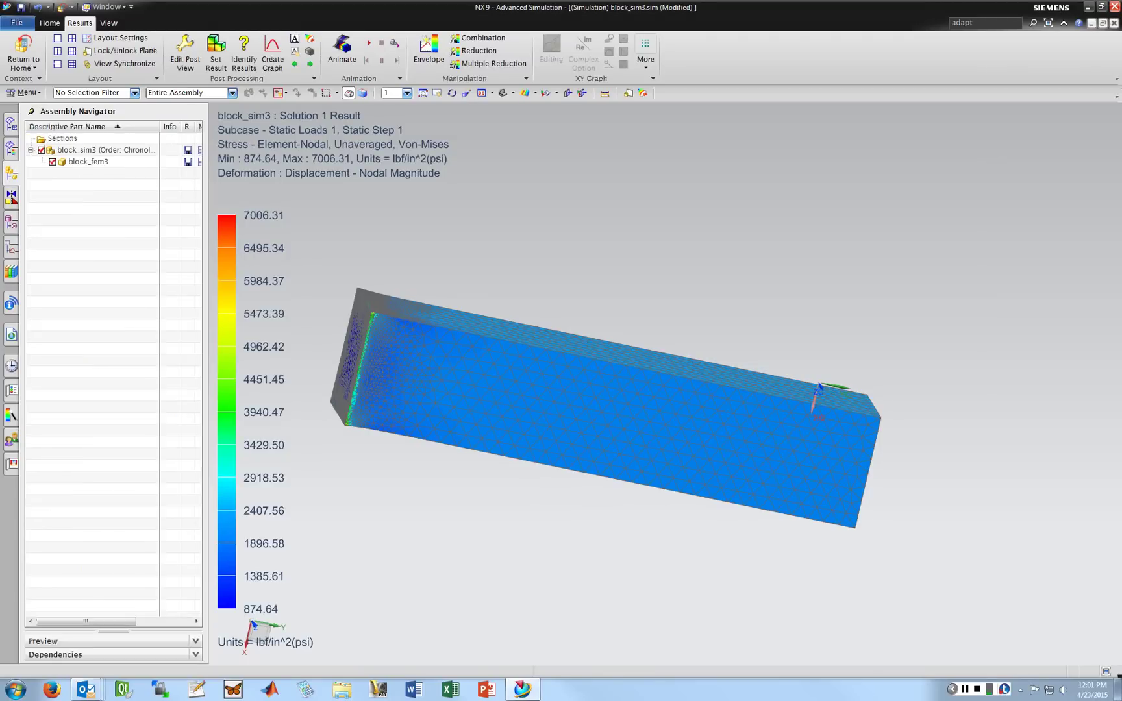
{"action": "left_click", "coordinate": [11, 124]}
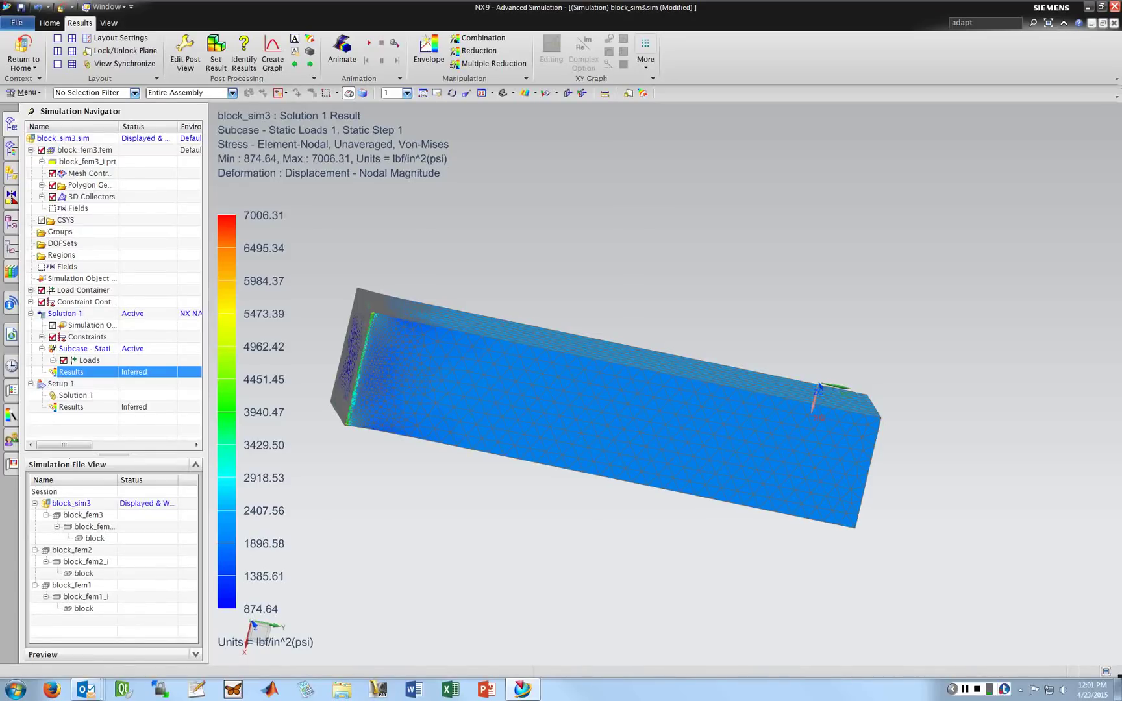
{"action": "left_click", "coordinate": [11, 148]}
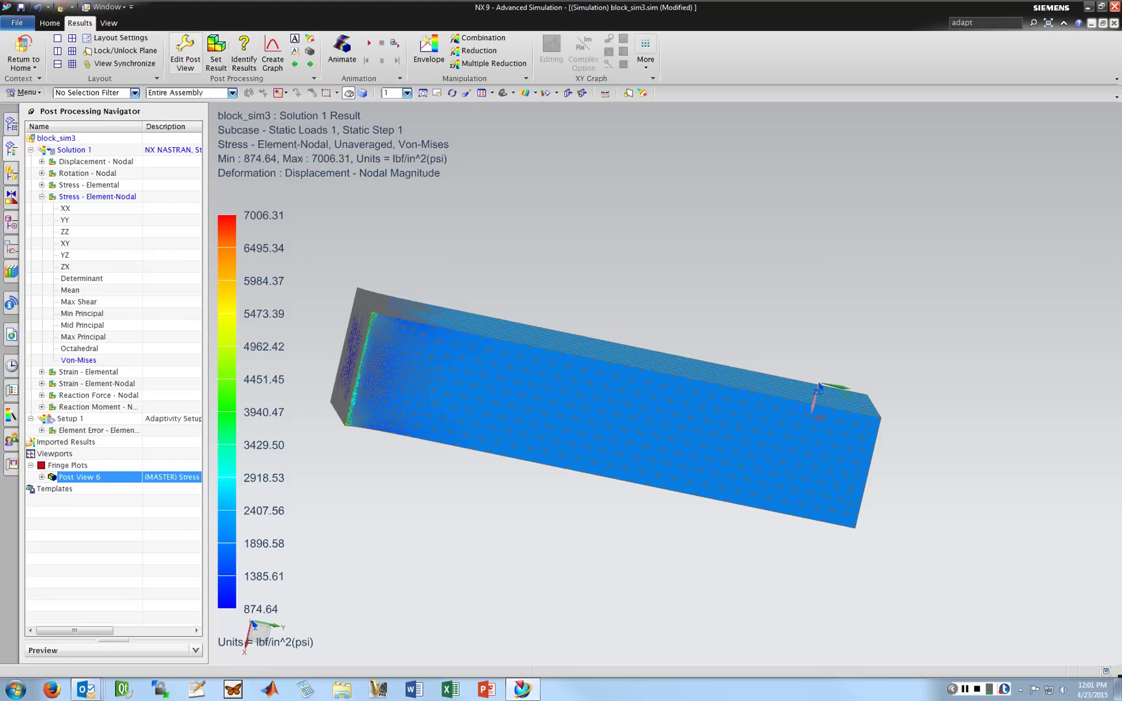
- Identify the Von-Mises stress at four nodes near the middle of the block's large side face, and close the identification
{"action": "left_click", "coordinate": [244, 52]}
{"action": "left_click", "coordinate": [580, 387]}
{"action": "left_click", "coordinate": [574, 425]}
{"action": "left_click", "coordinate": [535, 439]}
{"action": "left_click", "coordinate": [537, 401]}
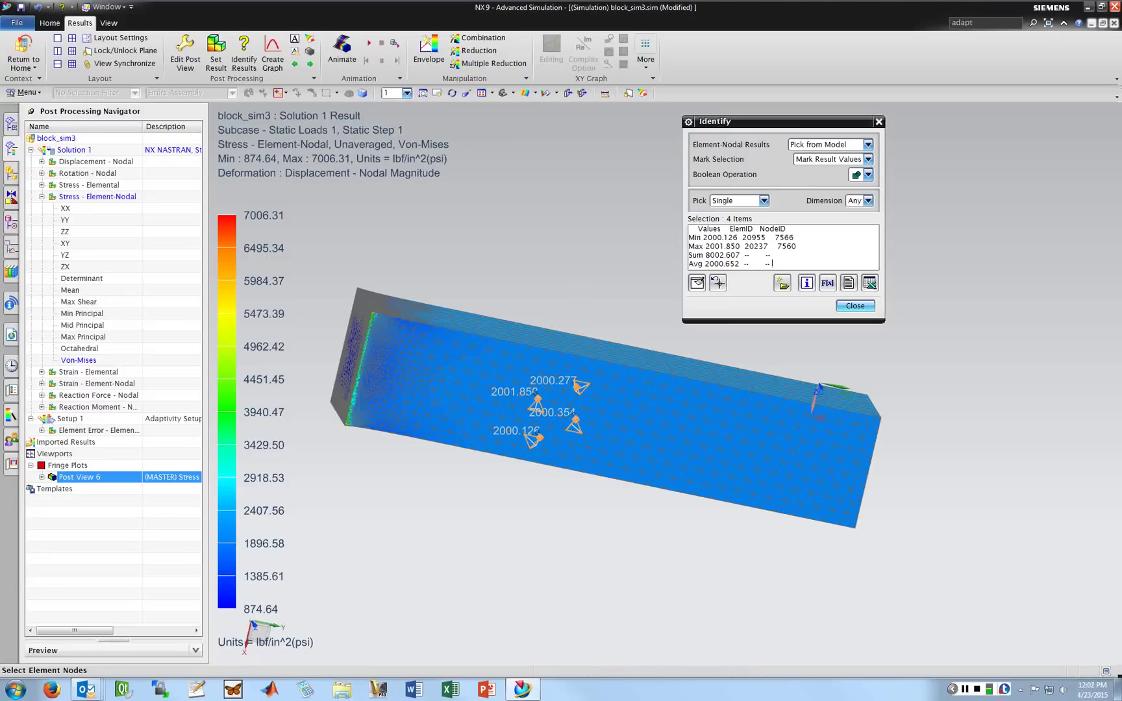
{"action": "left_click", "coordinate": [855, 306]}
- Examine the Von-Mises stress concentration and refined mesh along the edges and corner of the block's constrained end, comparing close-up and overall views
{"action": "scroll", "coordinate": [341, 340], "scroll_direction": "up", "scroll_amount": 5}
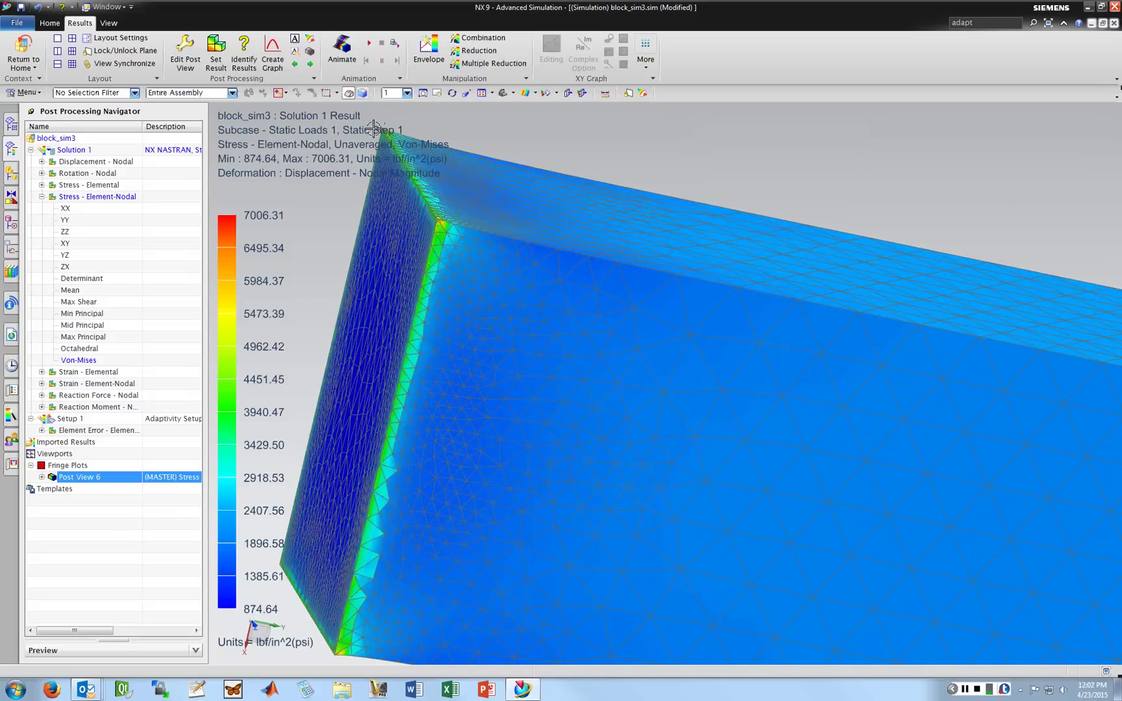
{"action": "scroll", "coordinate": [441, 219], "scroll_direction": "down", "scroll_amount": 2}
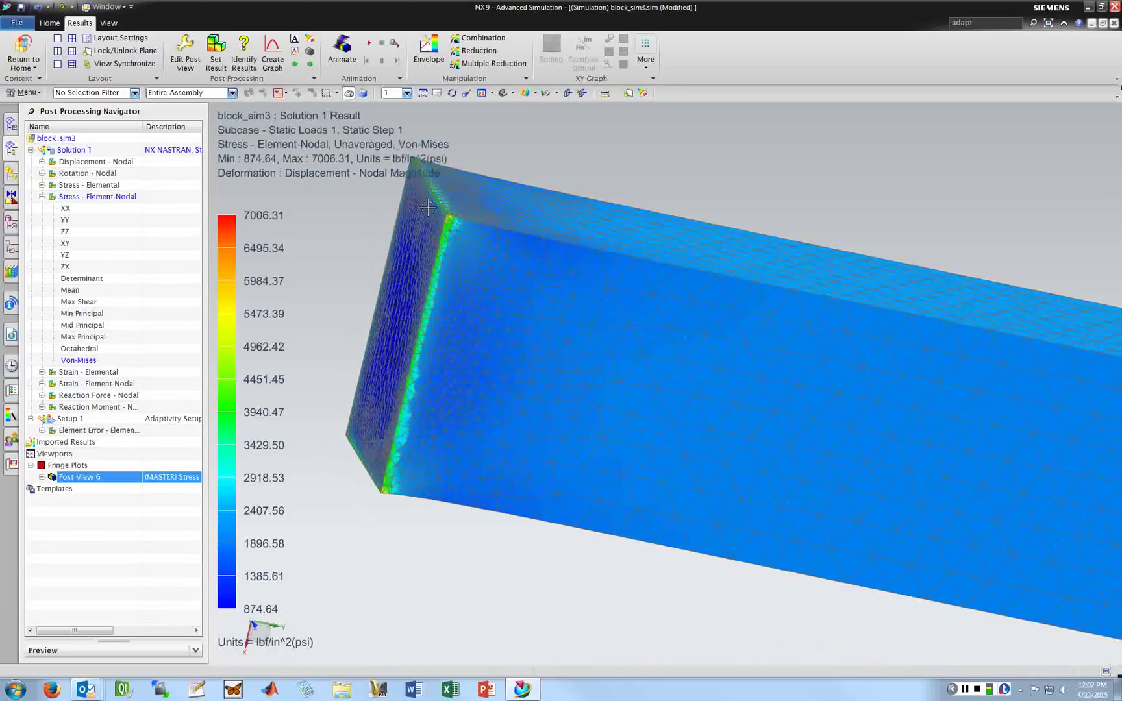
{"action": "scroll", "coordinate": [454, 214], "scroll_direction": "up", "scroll_amount": 3}
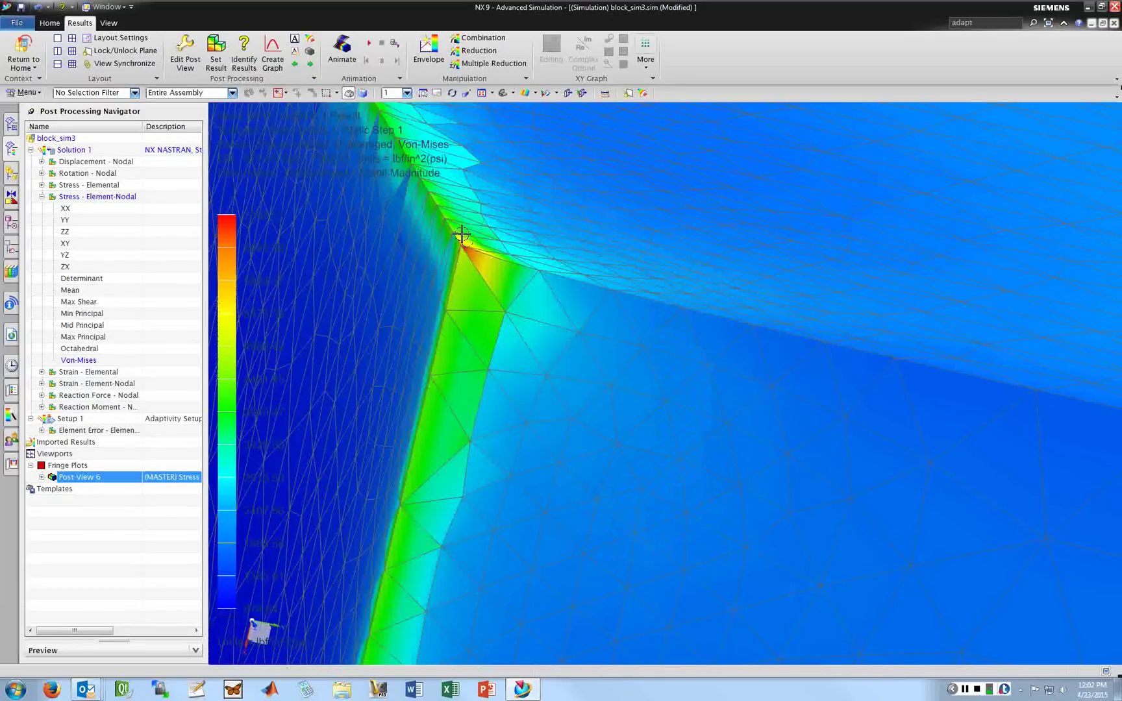
{"action": "scroll", "coordinate": [462, 233], "scroll_direction": "down", "scroll_amount": 5}
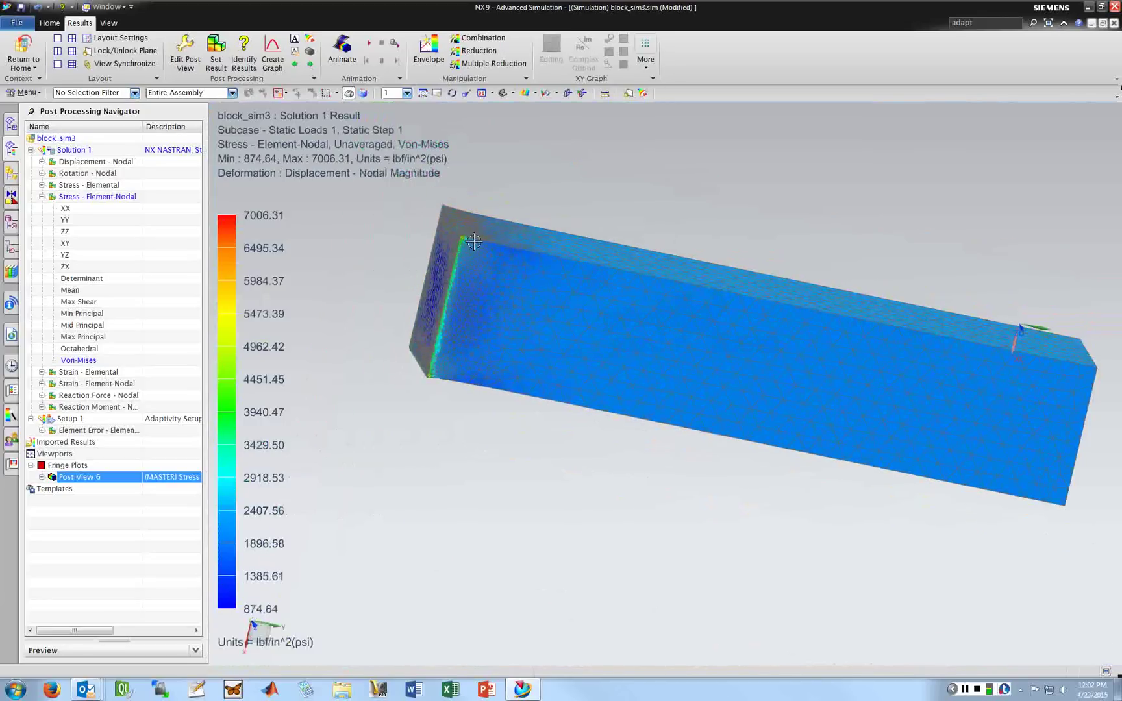
{"action": "scroll", "coordinate": [471, 239], "scroll_direction": "up", "scroll_amount": 3}
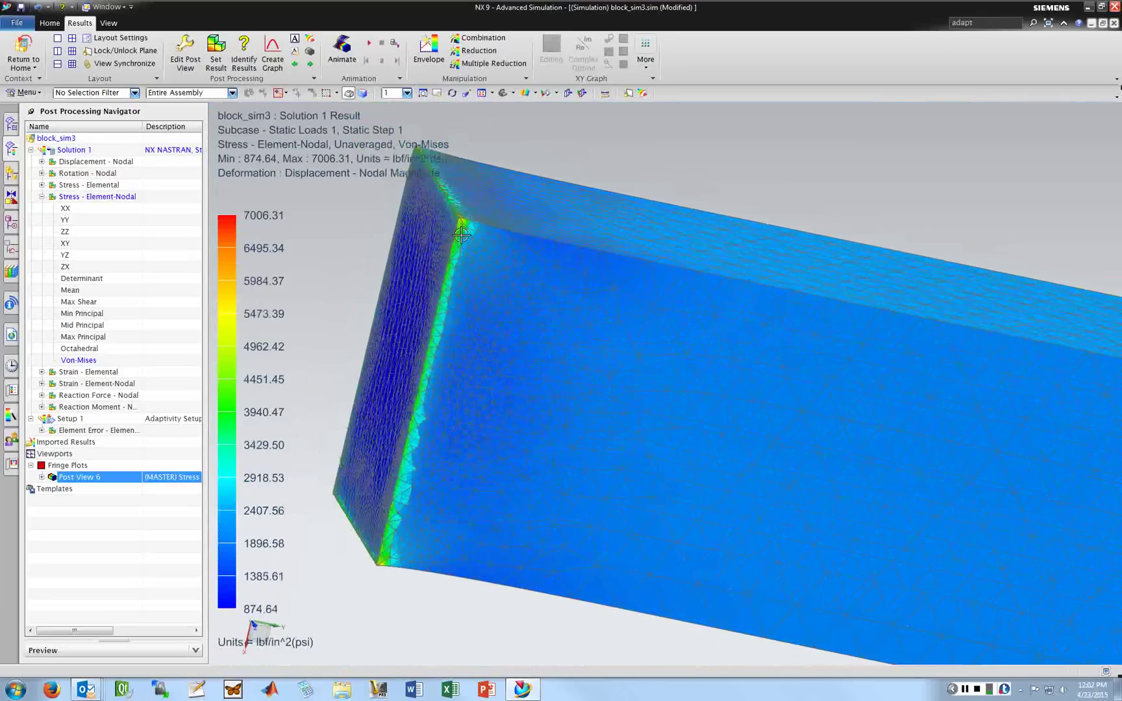
{"action": "scroll", "coordinate": [461, 219], "scroll_direction": "up", "scroll_amount": 4}
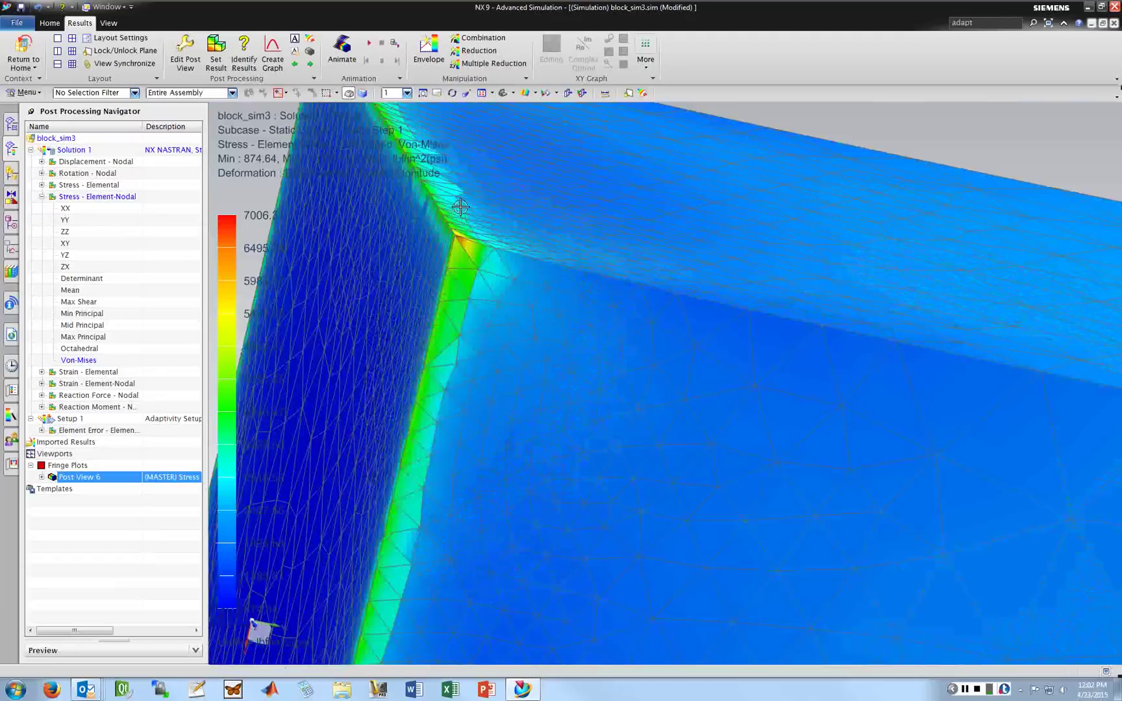
{"action": "scroll", "coordinate": [437, 218], "scroll_direction": "down", "scroll_amount": 3}
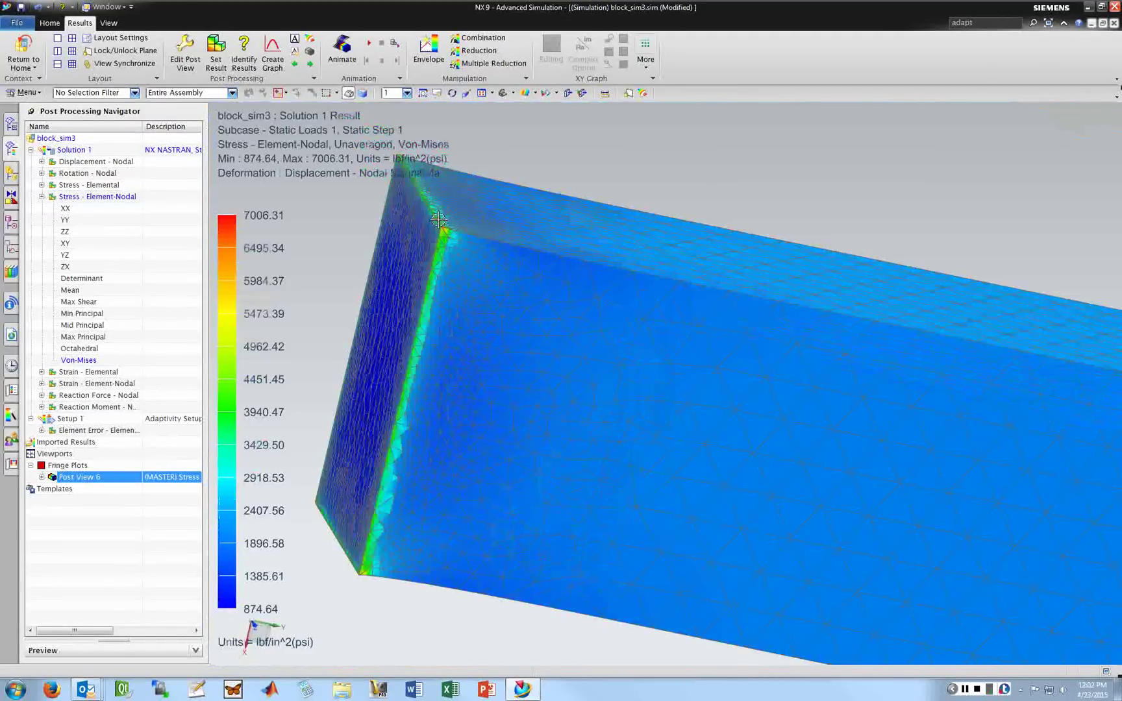
{"action": "scroll", "coordinate": [439, 221], "scroll_direction": "up", "scroll_amount": 4}
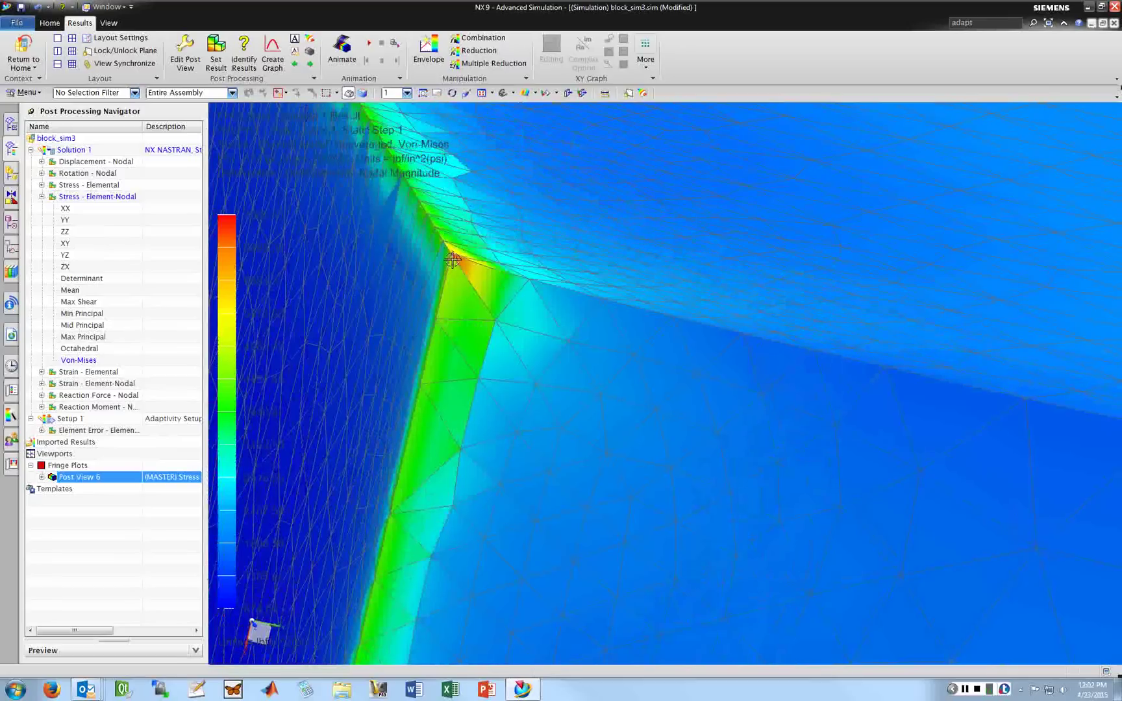
{"action": "scroll", "coordinate": [291, 220], "scroll_direction": "down", "scroll_amount": 5}
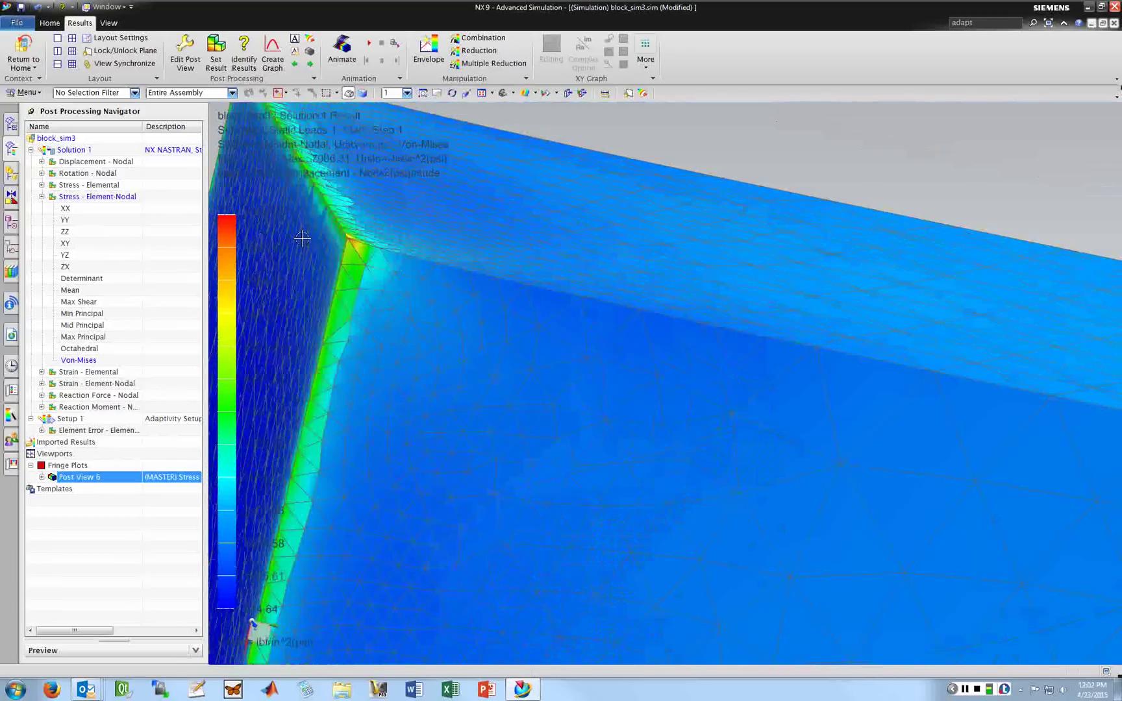
{"action": "scroll", "coordinate": [328, 298], "scroll_direction": "down", "scroll_amount": 2}
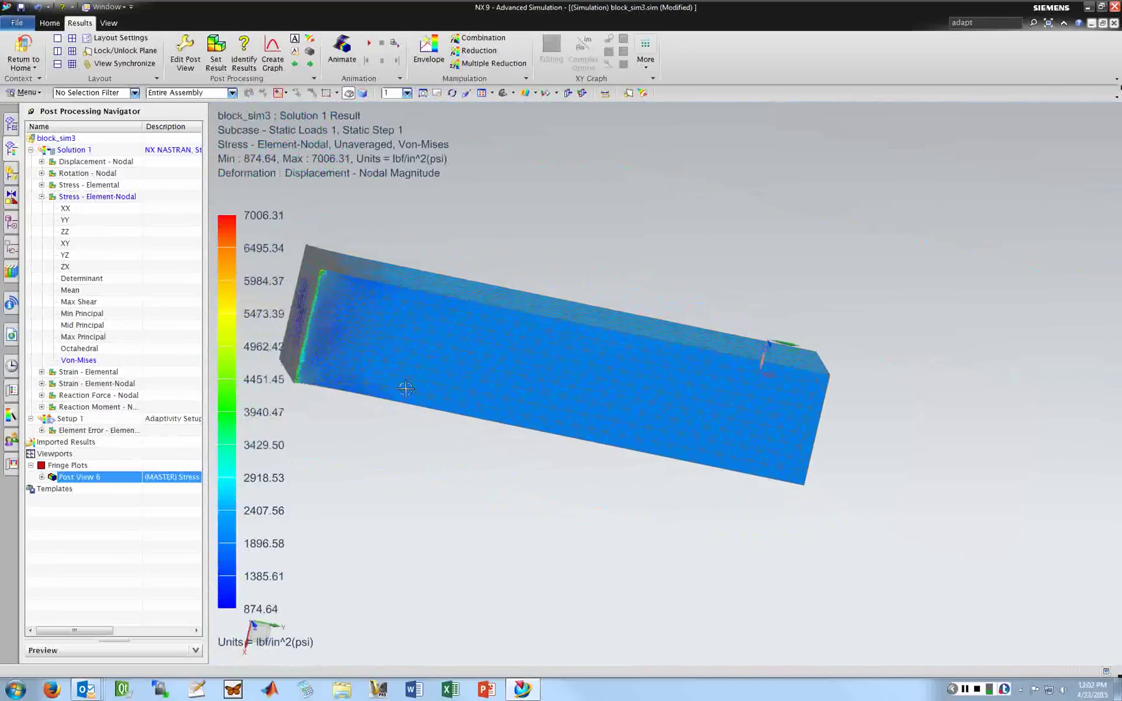
{"action": "scroll", "coordinate": [409, 413], "scroll_direction": "up", "scroll_amount": 4}
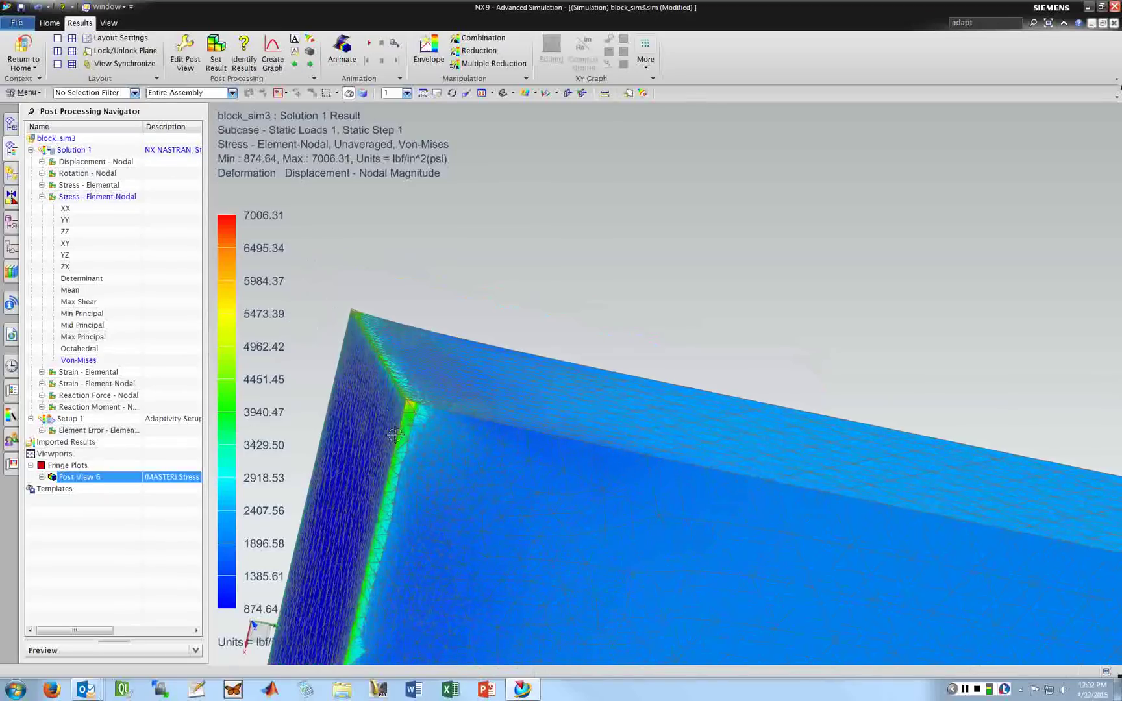
{"action": "scroll", "coordinate": [408, 413], "scroll_direction": "up", "scroll_amount": 2}
{"action": "scroll", "coordinate": [409, 413], "scroll_direction": "down", "scroll_amount": 3}
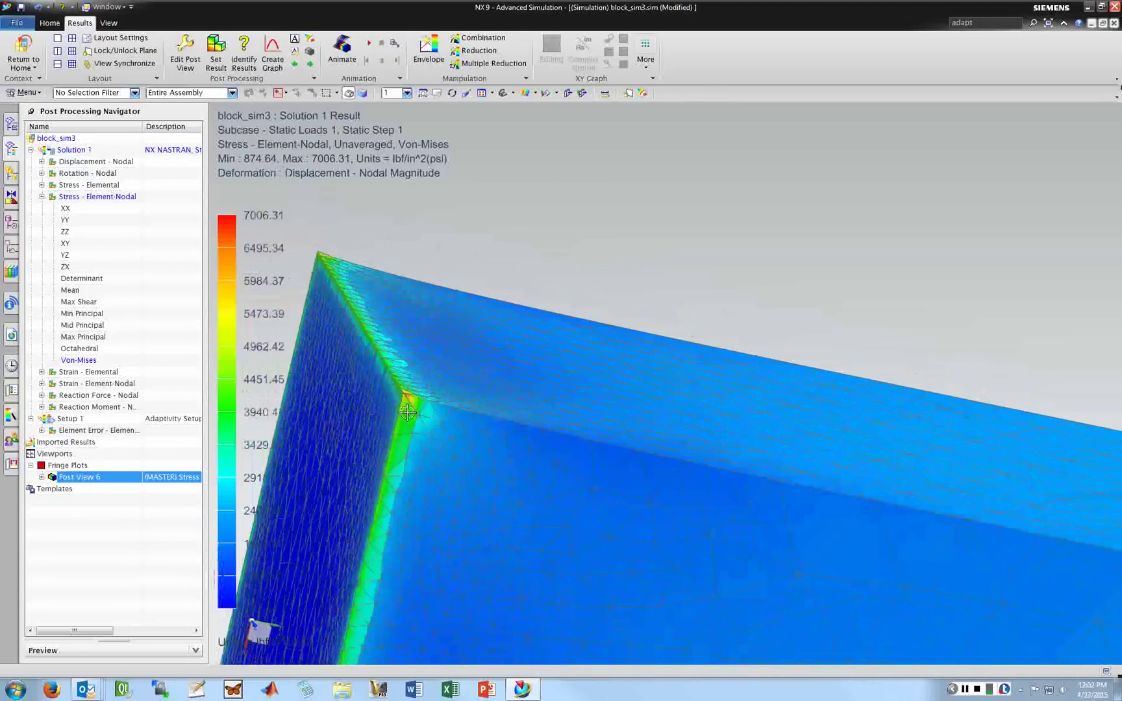
{"action": "scroll", "coordinate": [409, 413], "scroll_direction": "down", "scroll_amount": 5}
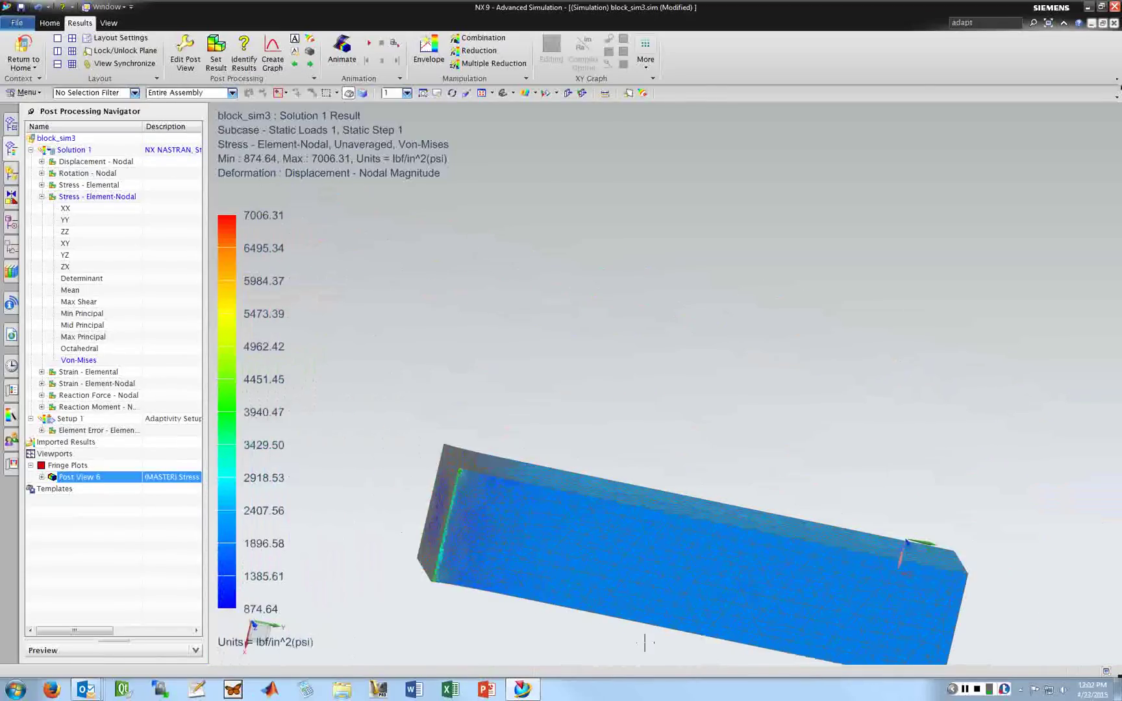
{"action": "scroll", "coordinate": [666, 661], "scroll_direction": "down", "scroll_amount": 5}
{"action": "scroll", "coordinate": [678, 642], "scroll_direction": "up", "scroll_amount": 2}
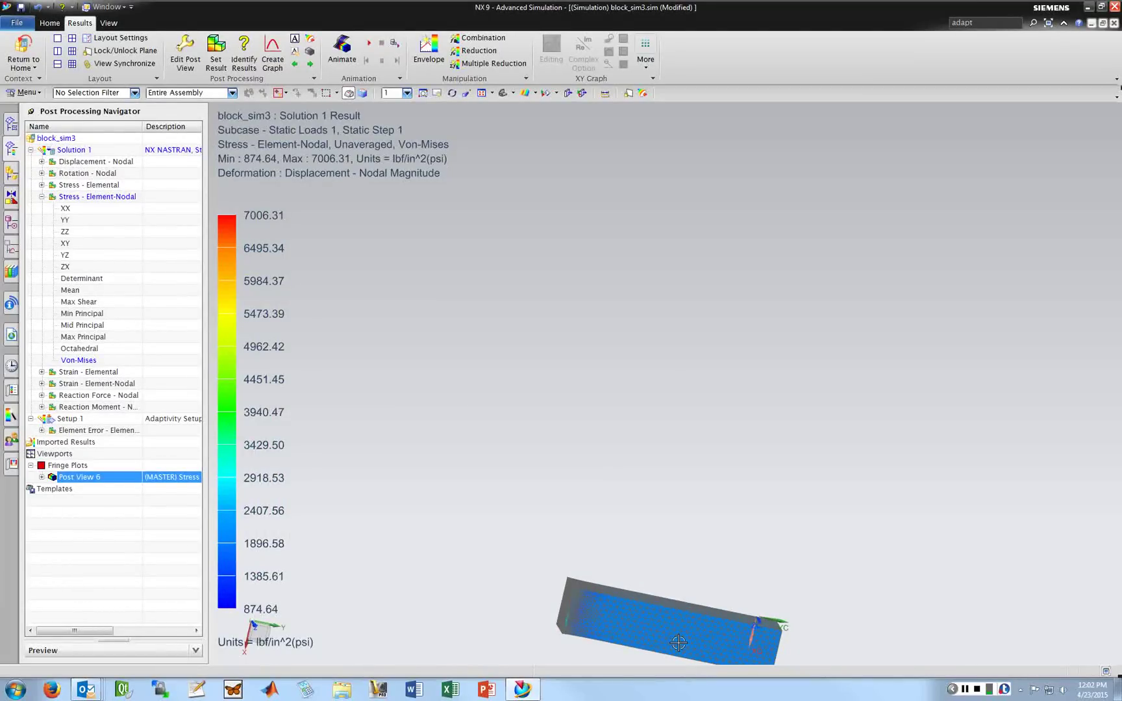
{"action": "scroll", "coordinate": [690, 603], "scroll_direction": "down", "scroll_amount": 2}
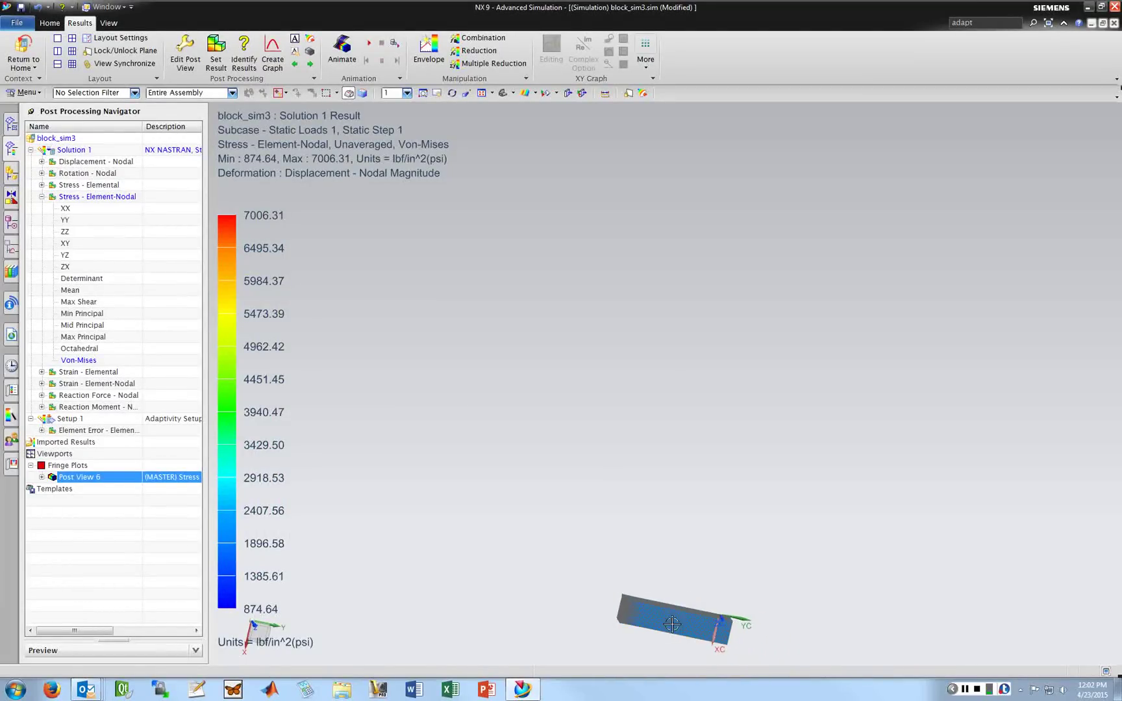
{"action": "scroll", "coordinate": [676, 643], "scroll_direction": "up", "scroll_amount": 3}
{"action": "scroll", "coordinate": [686, 645], "scroll_direction": "up", "scroll_amount": 2}
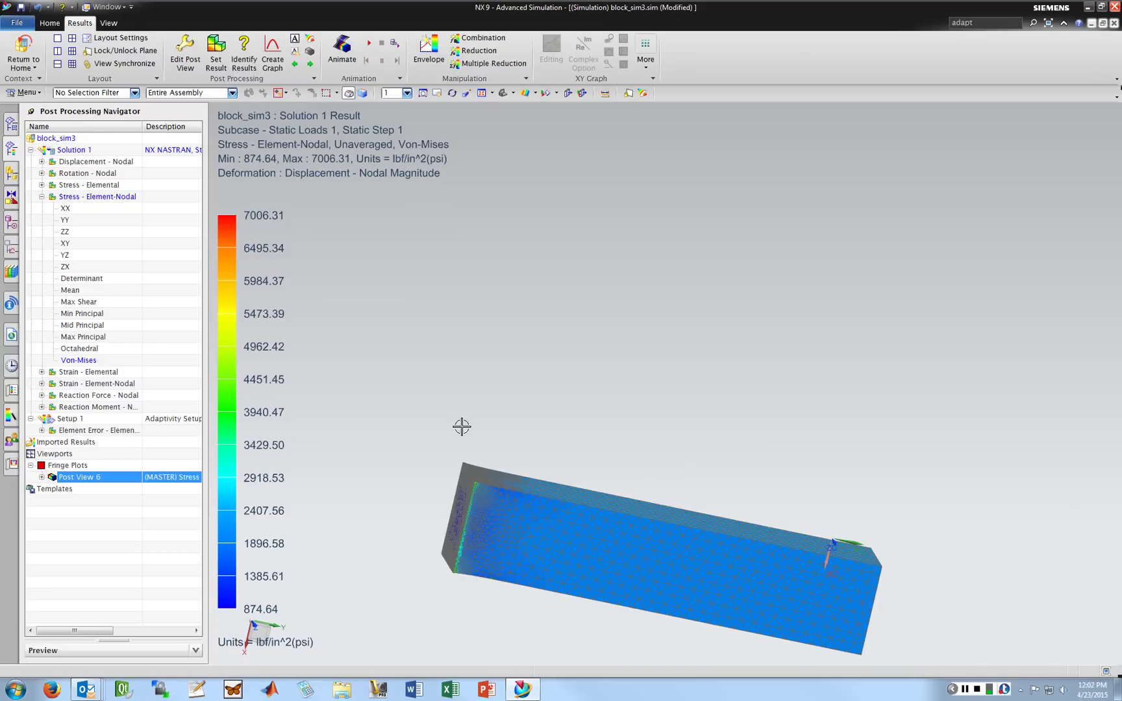
- Graph the averaged element-nodal stress against node IDs along a path of nodes across the block's side face, and close the graph window
{"action": "left_click", "coordinate": [273, 53]}
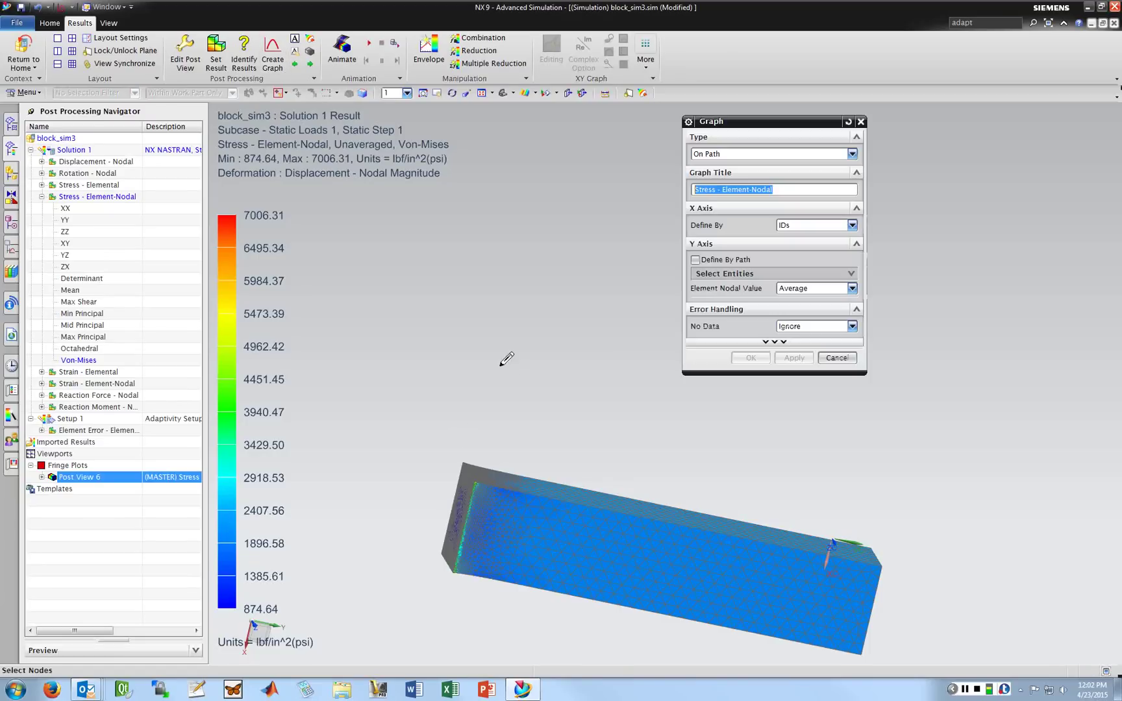
{"action": "left_click", "coordinate": [631, 513]}
{"action": "left_click", "coordinate": [627, 529]}
{"action": "left_click", "coordinate": [624, 546]}
{"action": "left_click", "coordinate": [618, 559]}
{"action": "left_click", "coordinate": [618, 574]}
{"action": "left_click", "coordinate": [612, 595]}
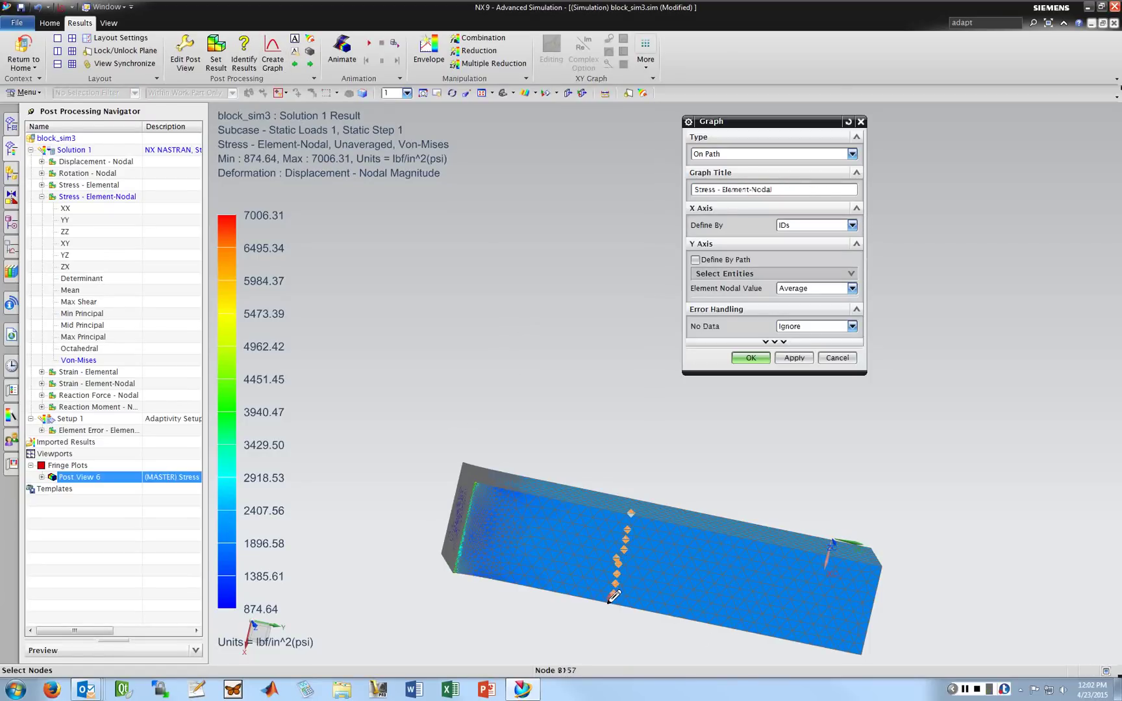
{"action": "left_click", "coordinate": [794, 358]}
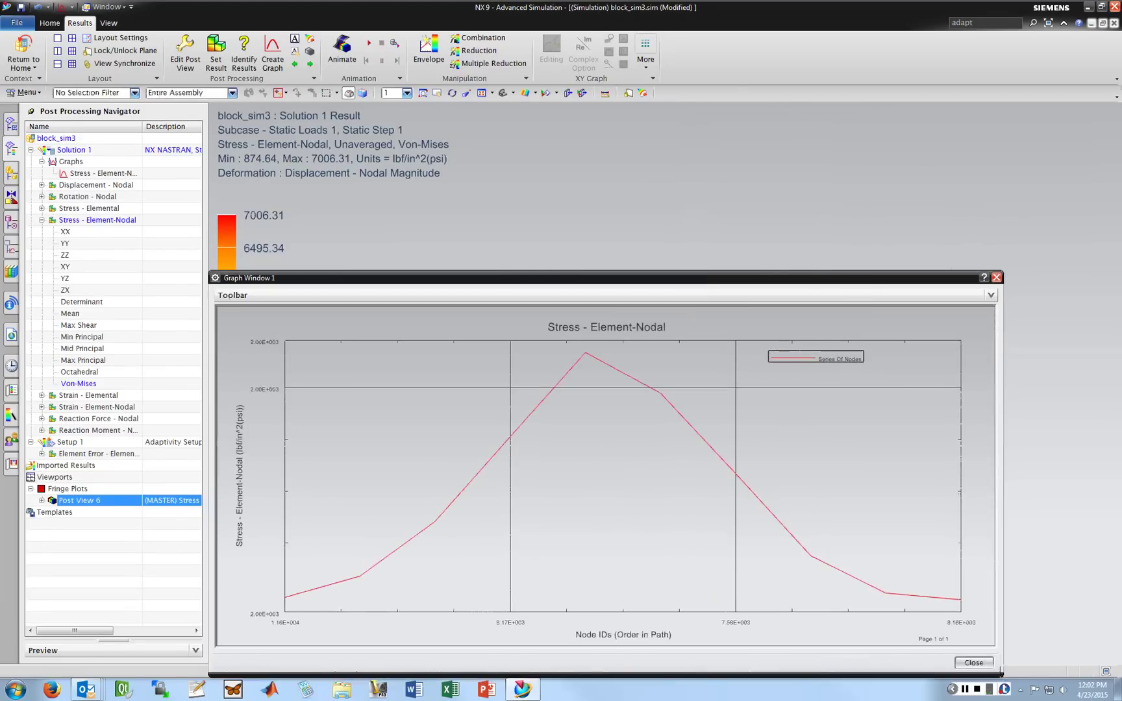
{"action": "left_click", "coordinate": [997, 278]}
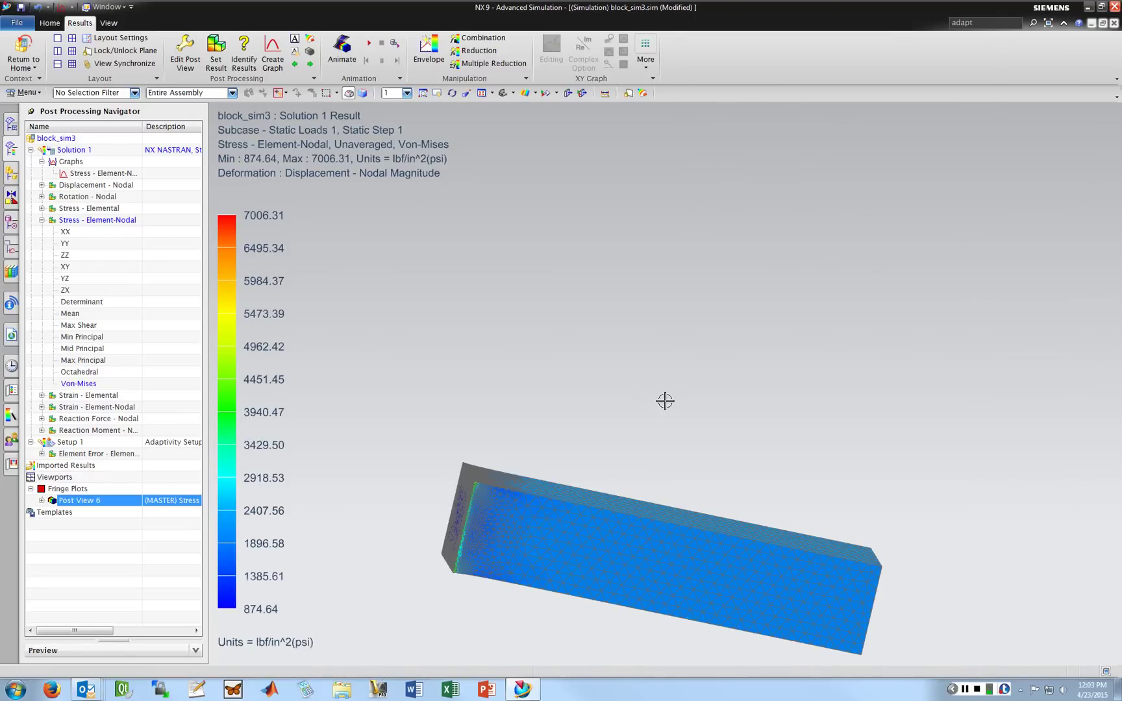
- Leave the results display and make the Simulation File View list the master block part with its FEM files
{"action": "scroll", "coordinate": [530, 458], "scroll_direction": "up", "scroll_amount": 3}
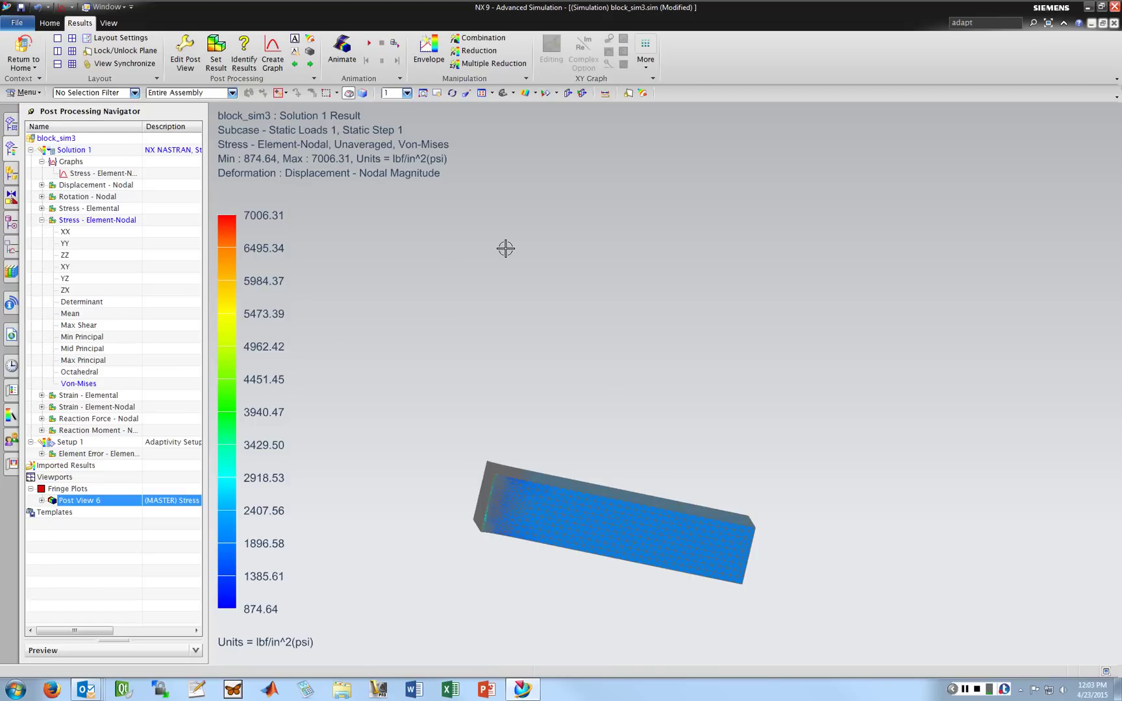
{"action": "left_click", "coordinate": [23, 48]}
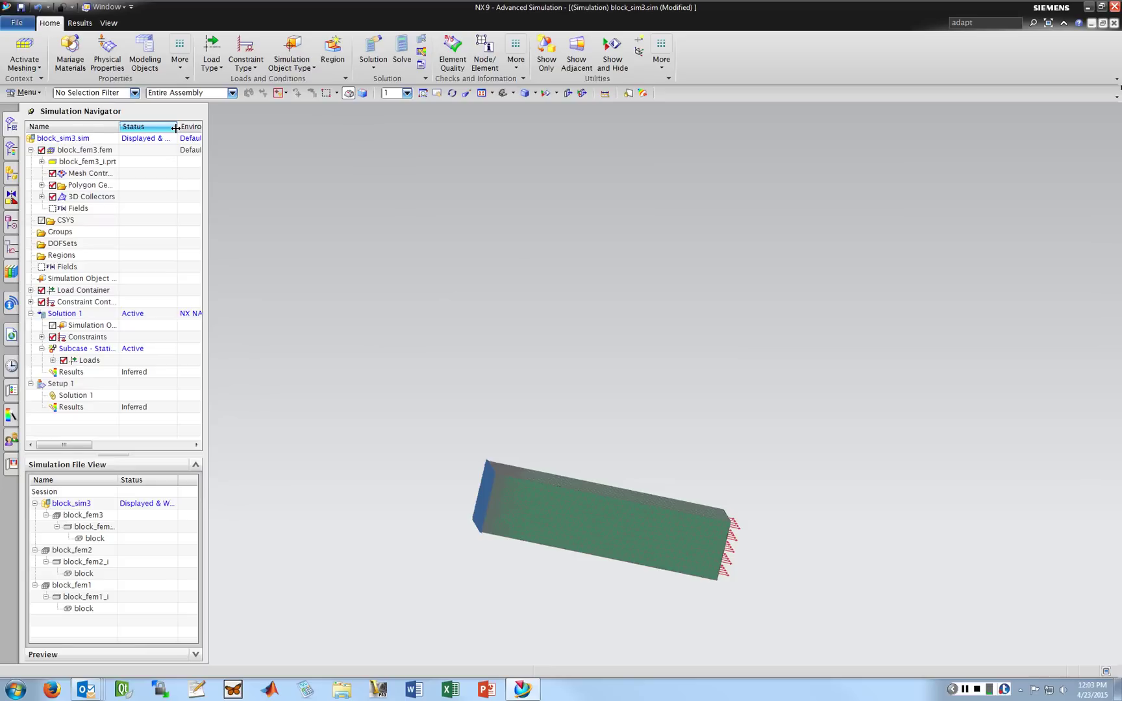
{"action": "double_click", "coordinate": [72, 504]}
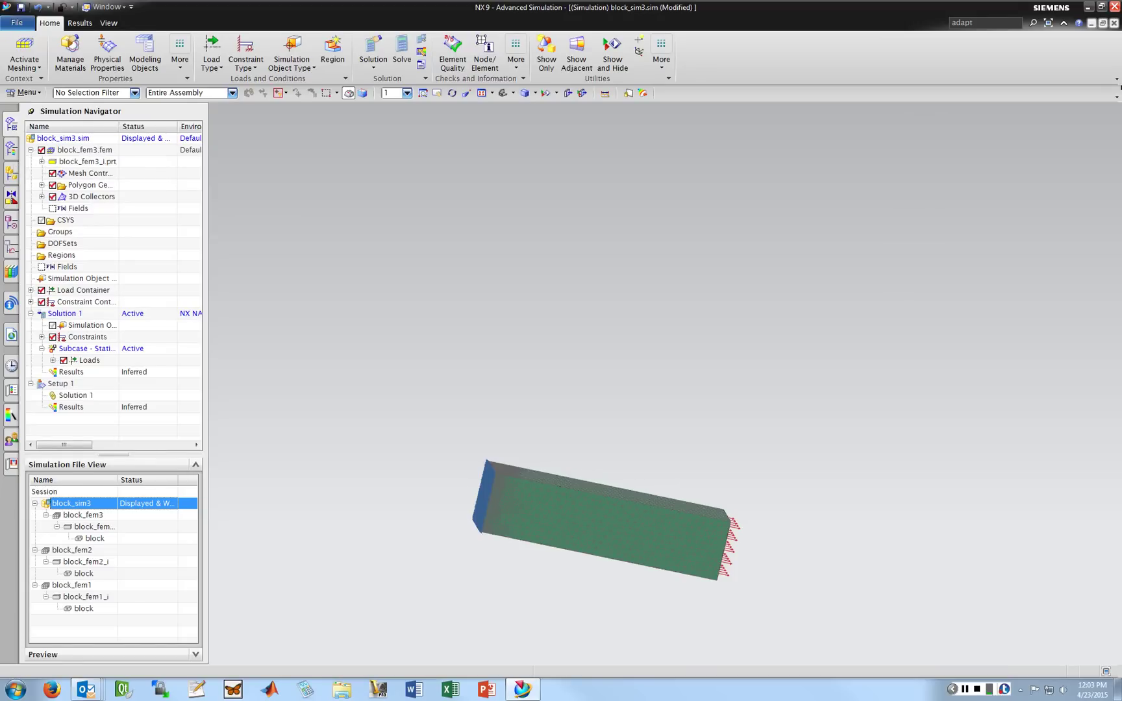
{"action": "left_click", "coordinate": [11, 149]}
{"action": "left_click", "coordinate": [11, 174]}
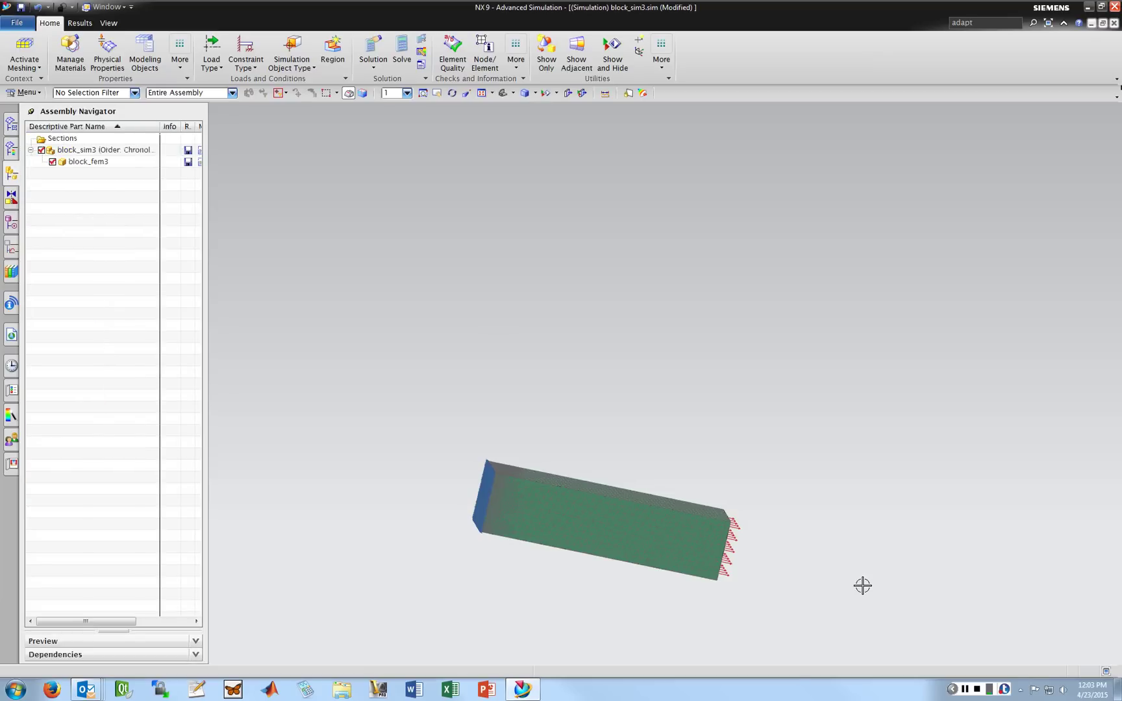
{"action": "left_click", "coordinate": [11, 124]}
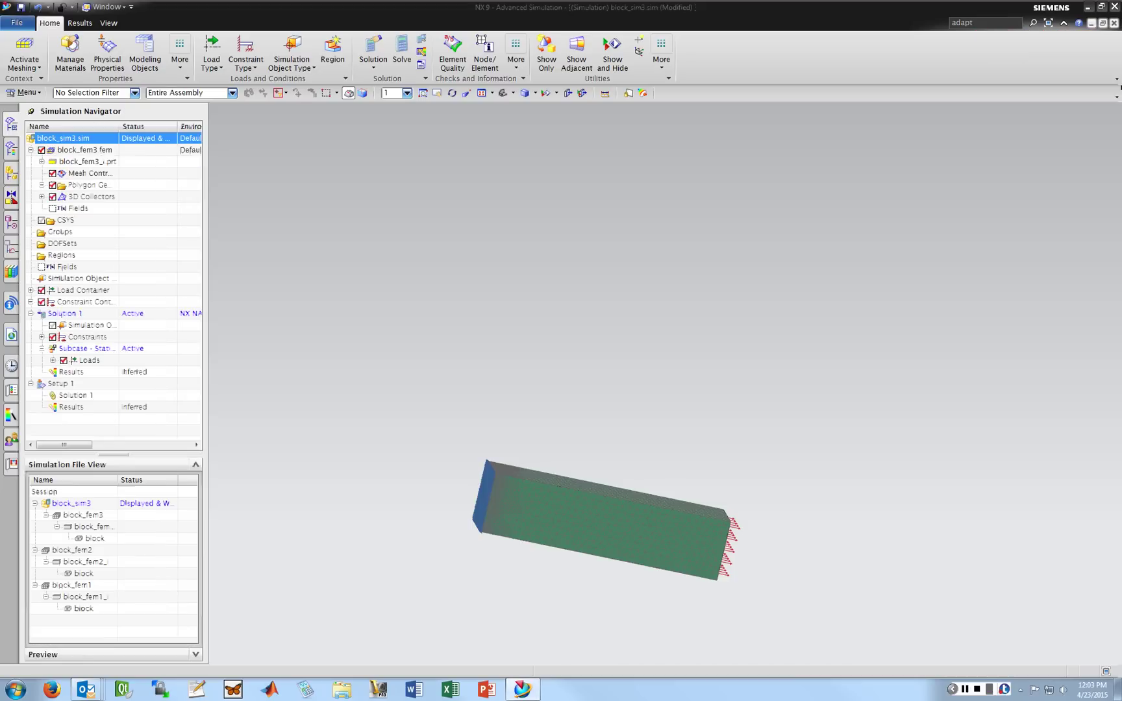
{"action": "left_click", "coordinate": [44, 492]}
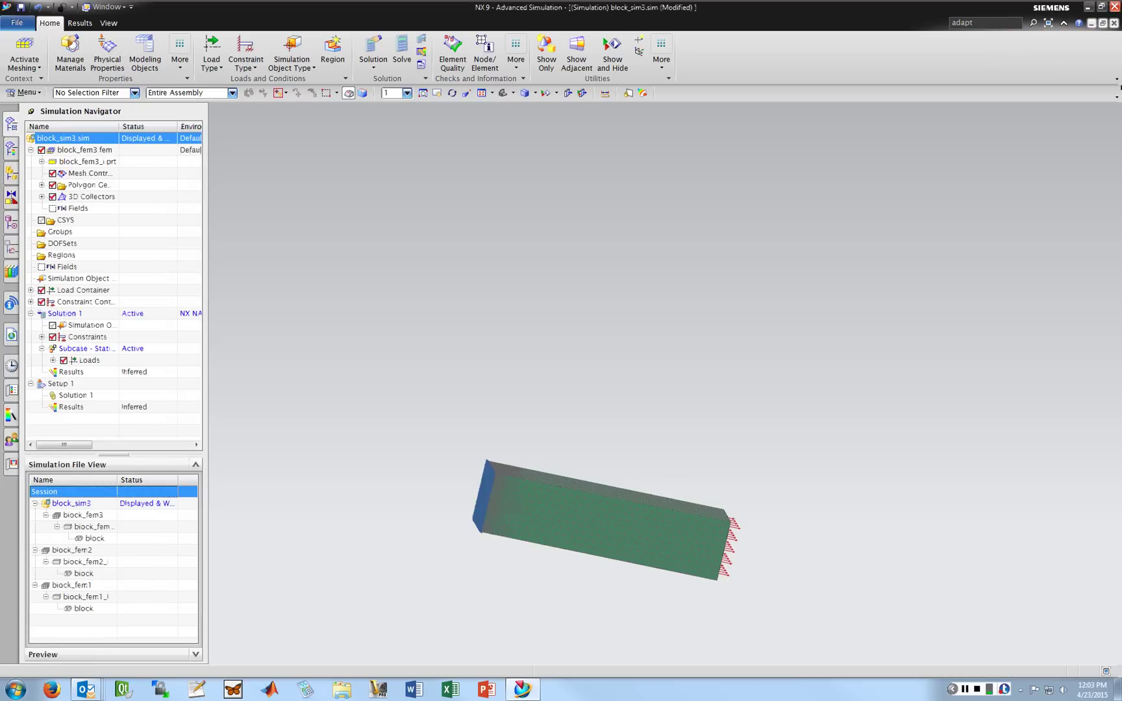
{"action": "double_click", "coordinate": [44, 491]}
- Create a new FEM and simulation, block_fem4 and block_sim4, from the block part using NX NASTRAN with the Thermal analysis type
{"action": "right_click", "coordinate": [61, 504]}
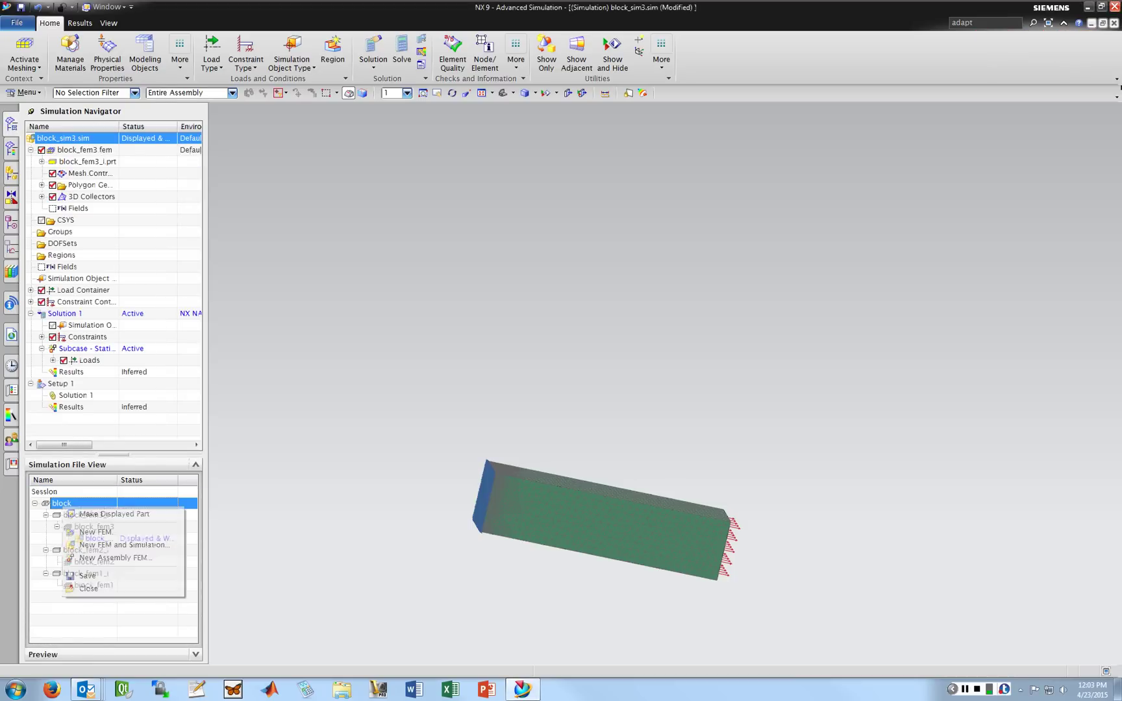
{"action": "left_click", "coordinate": [123, 545]}
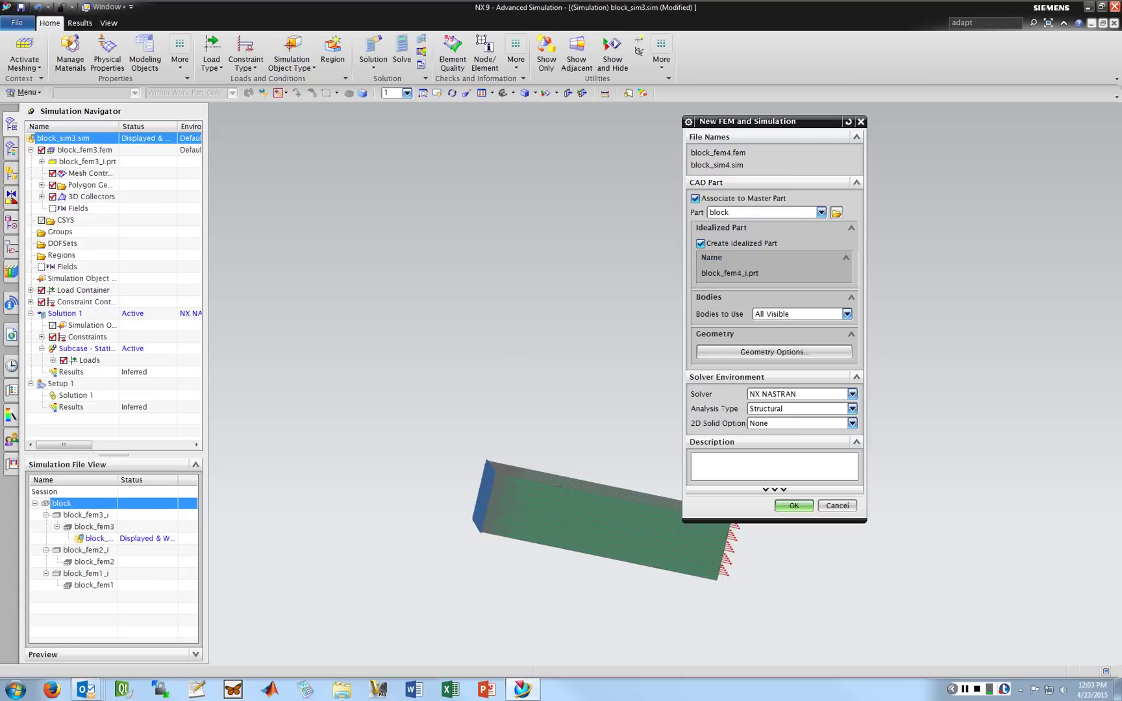
{"action": "left_click", "coordinate": [852, 408]}
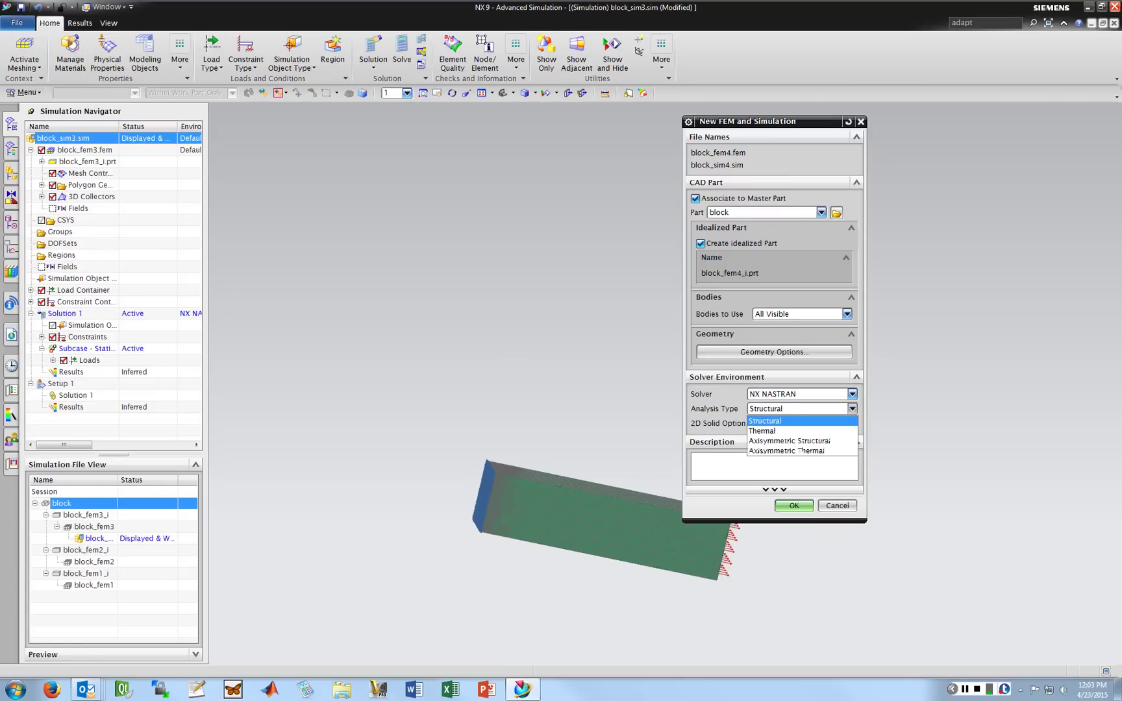
{"action": "left_click", "coordinate": [797, 432]}
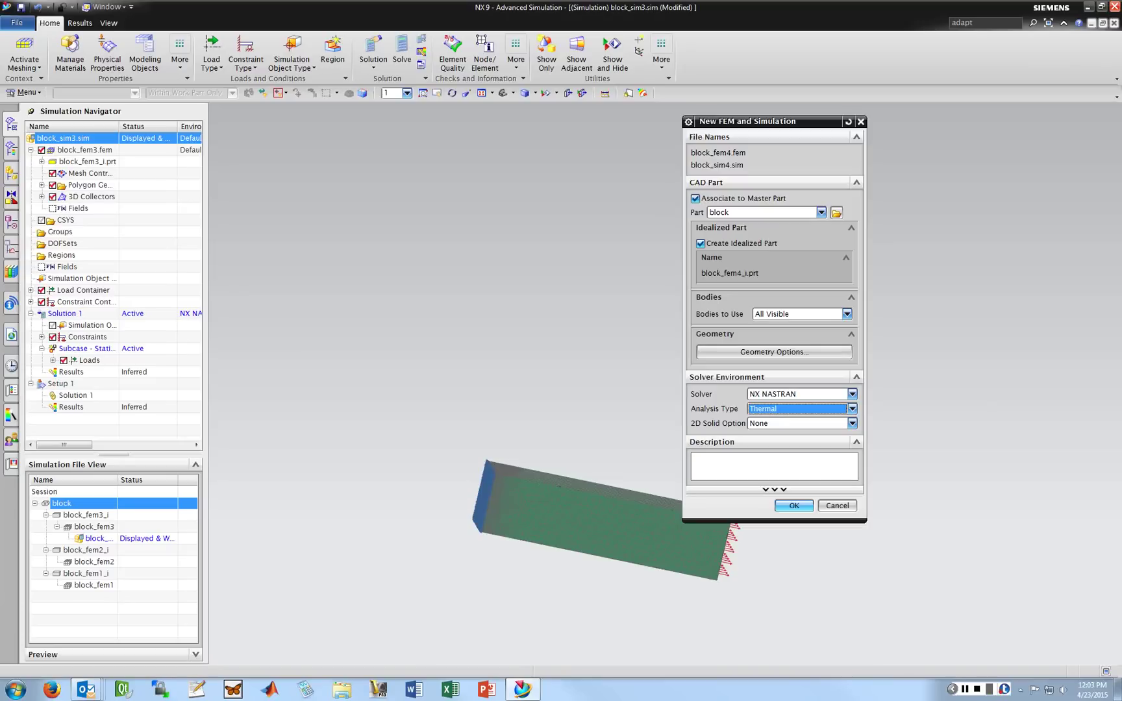
{"action": "left_click", "coordinate": [793, 506]}
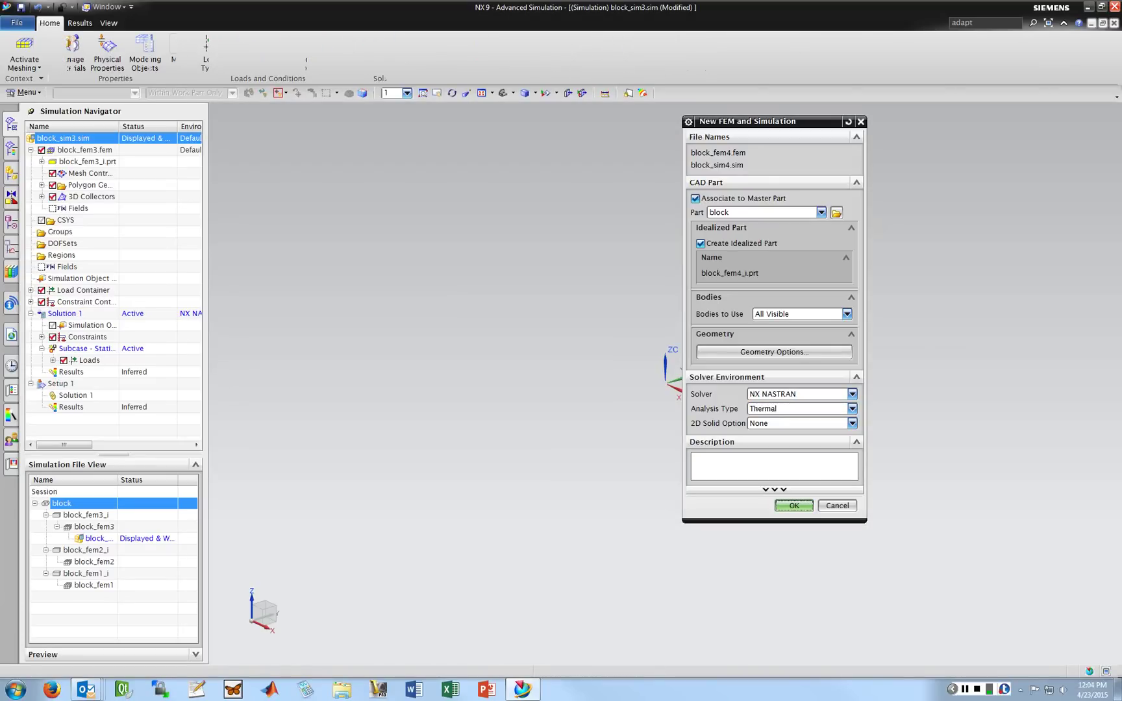
{"action": "key", "text": "Return"}
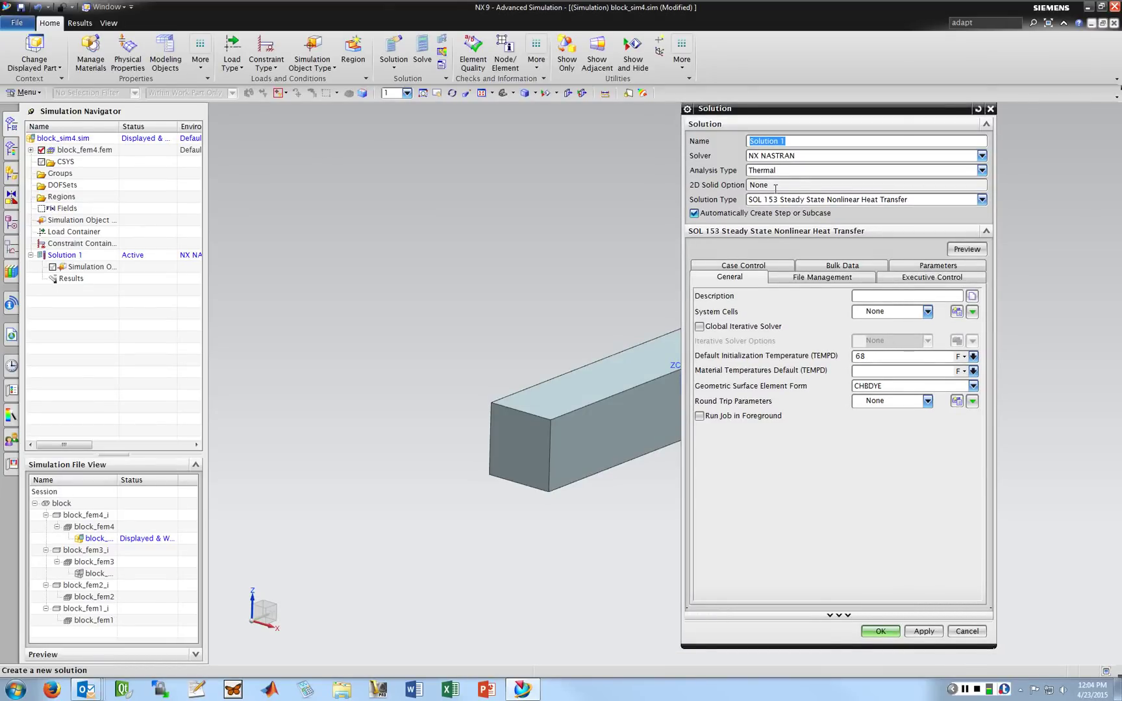
- Create Solution 1 with the solution type SOL 153 Steady State Nonlinear Heat Transfer
{"action": "left_click", "coordinate": [776, 200]}
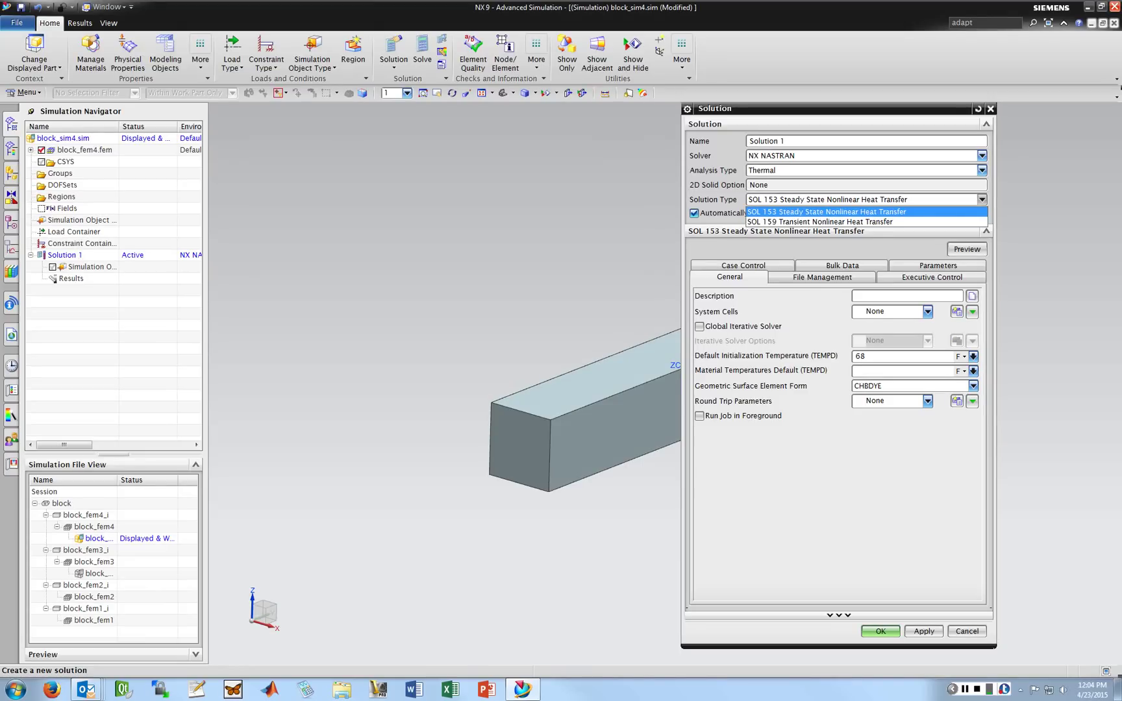
{"action": "key", "text": "Return"}
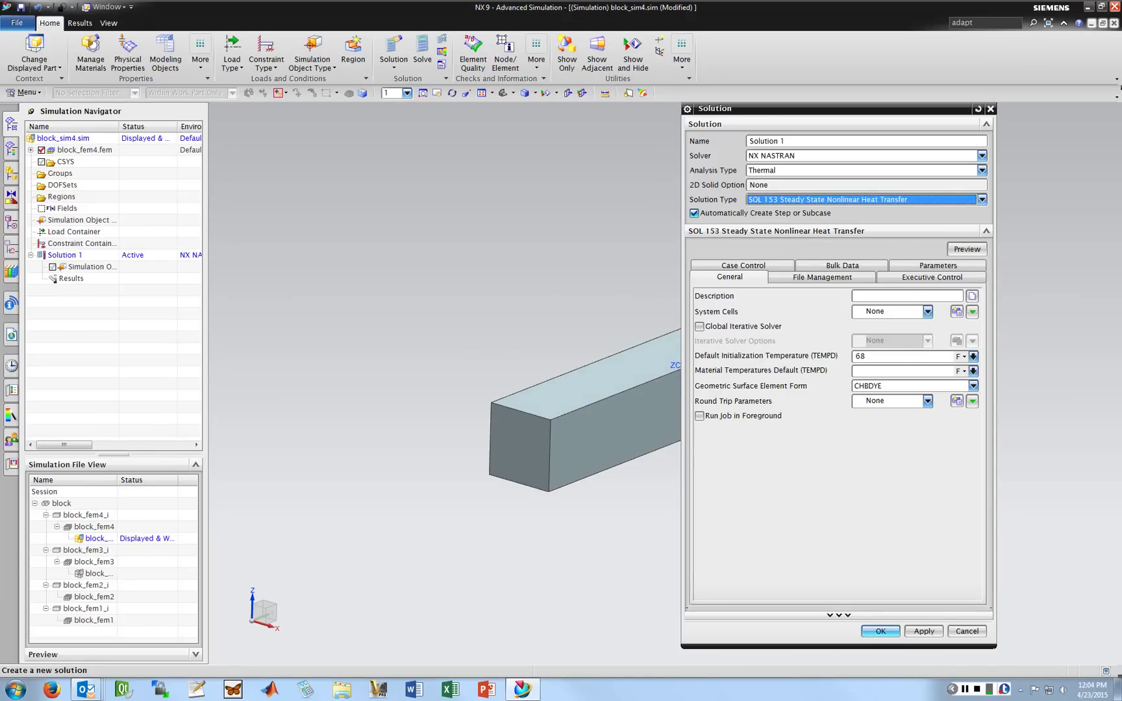
{"action": "middle_click", "coordinate": [794, 411]}
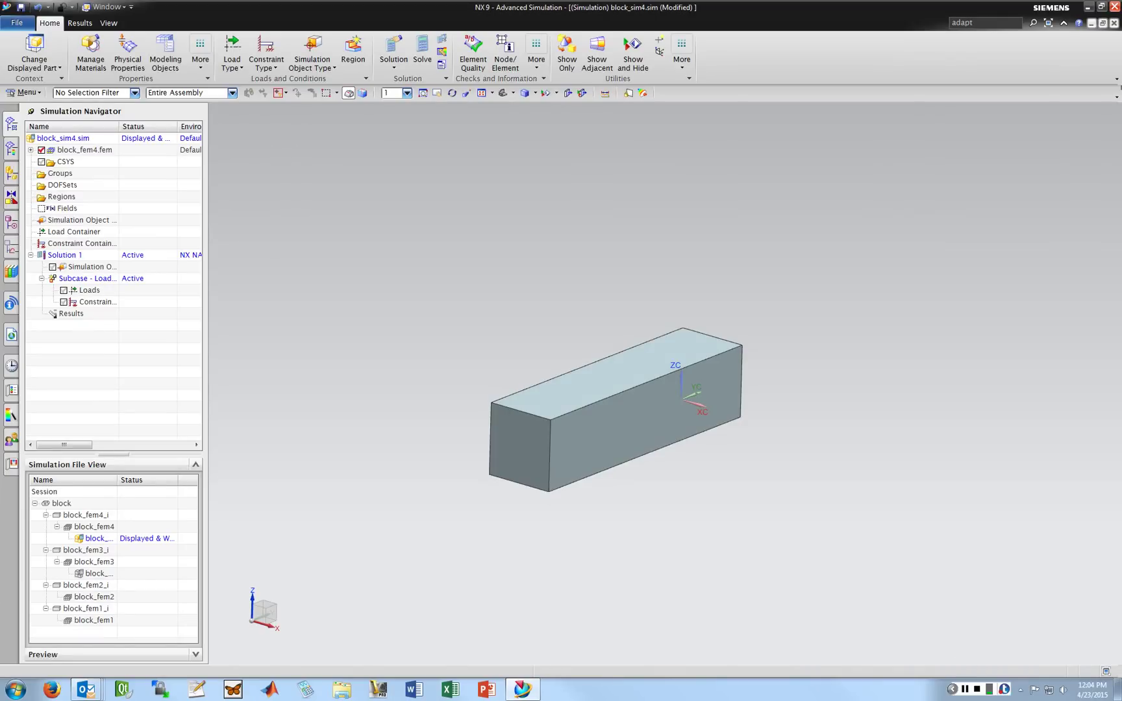
{"action": "left_click", "coordinate": [965, 689]}
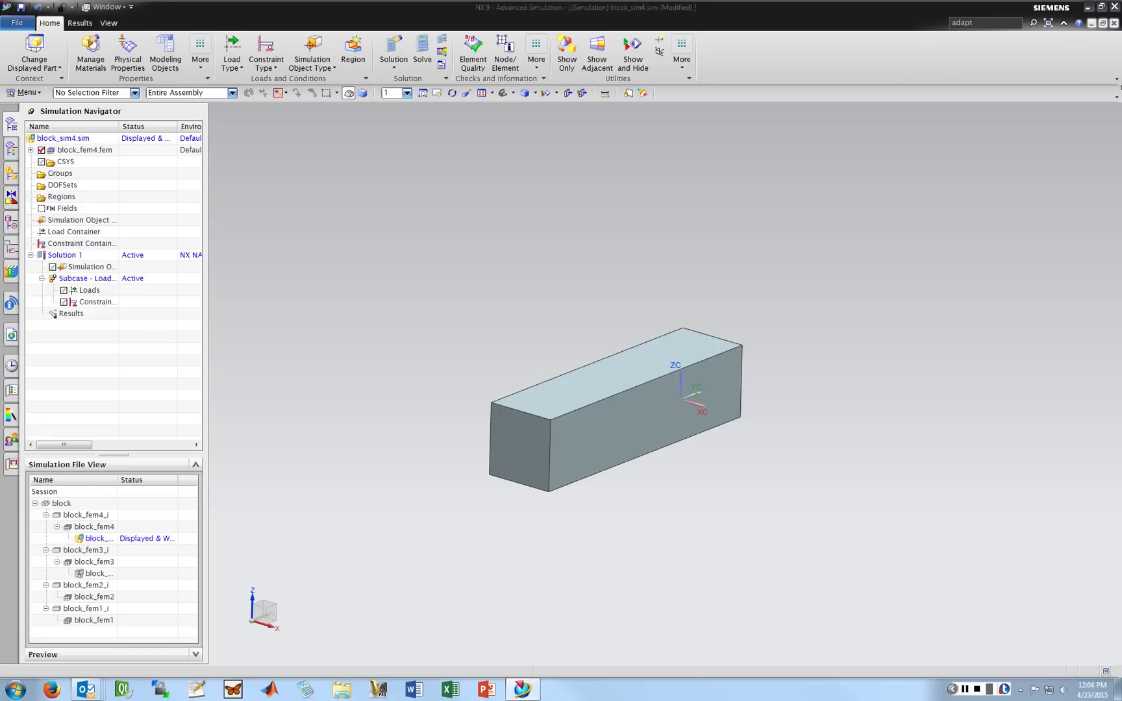
- Activate meshing for block_fem4 and create a CHEXA(8) 3D swept mesh from the block's near end face with a 0.125 in source element size
{"action": "left_click", "coordinate": [34, 65]}
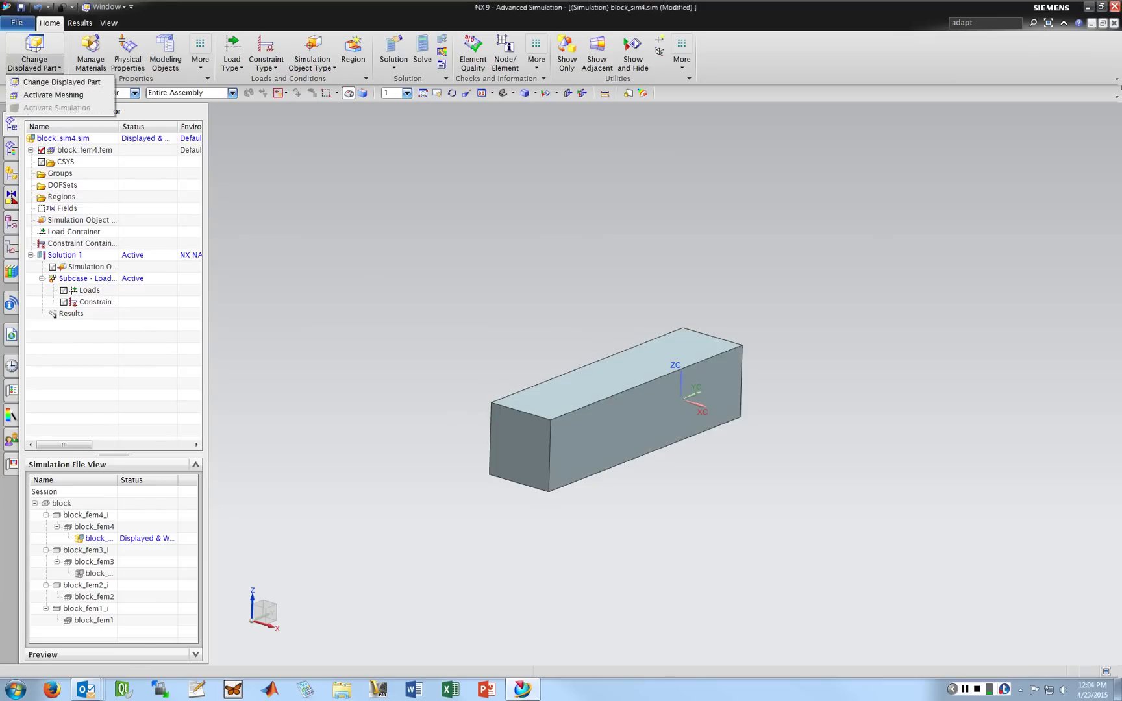
{"action": "left_click", "coordinate": [53, 95]}
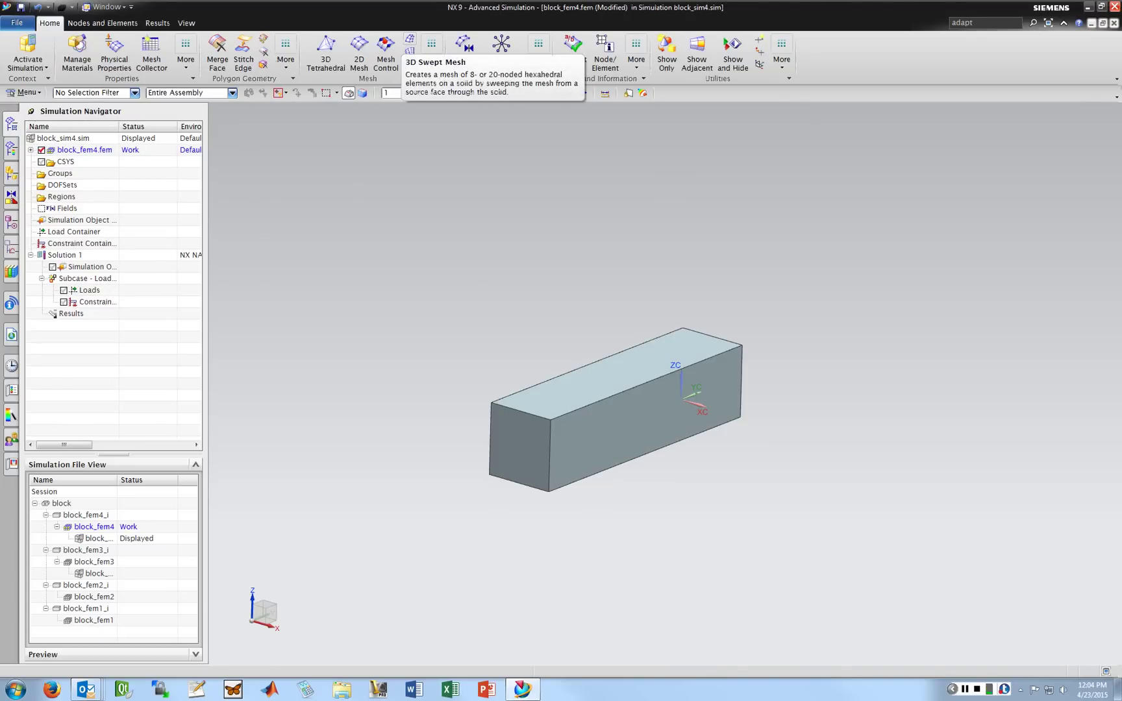
{"action": "left_click", "coordinate": [410, 39]}
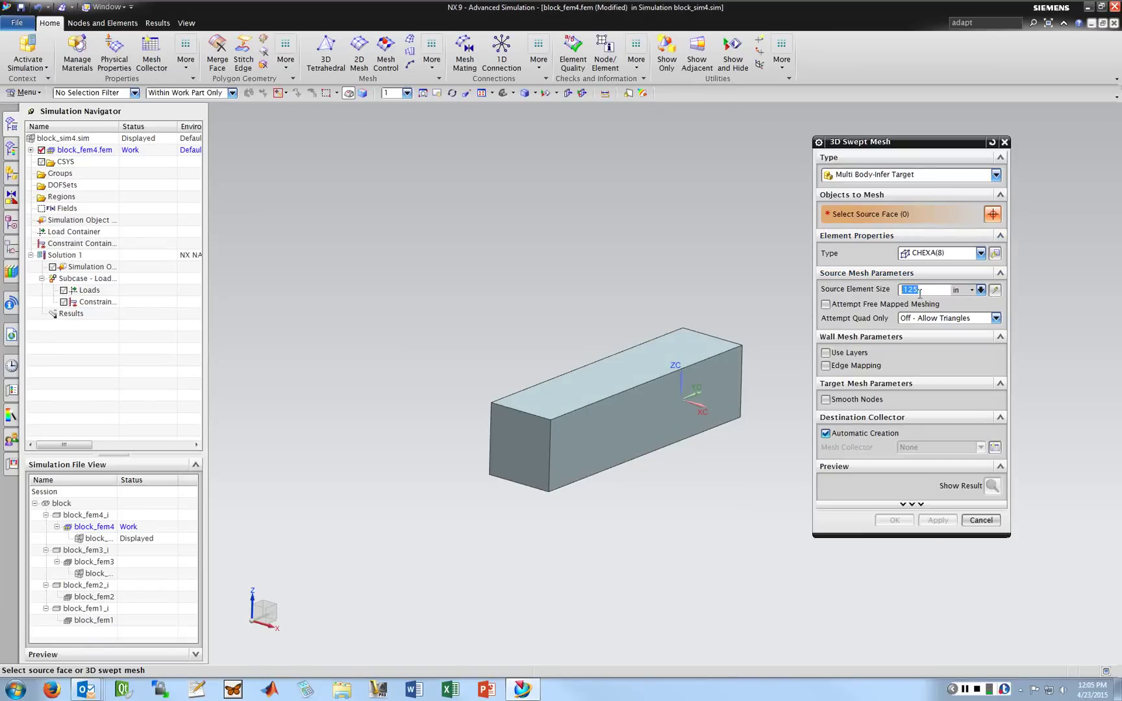
{"action": "left_click", "coordinate": [518, 445]}
{"action": "left_click", "coordinate": [590, 463]}
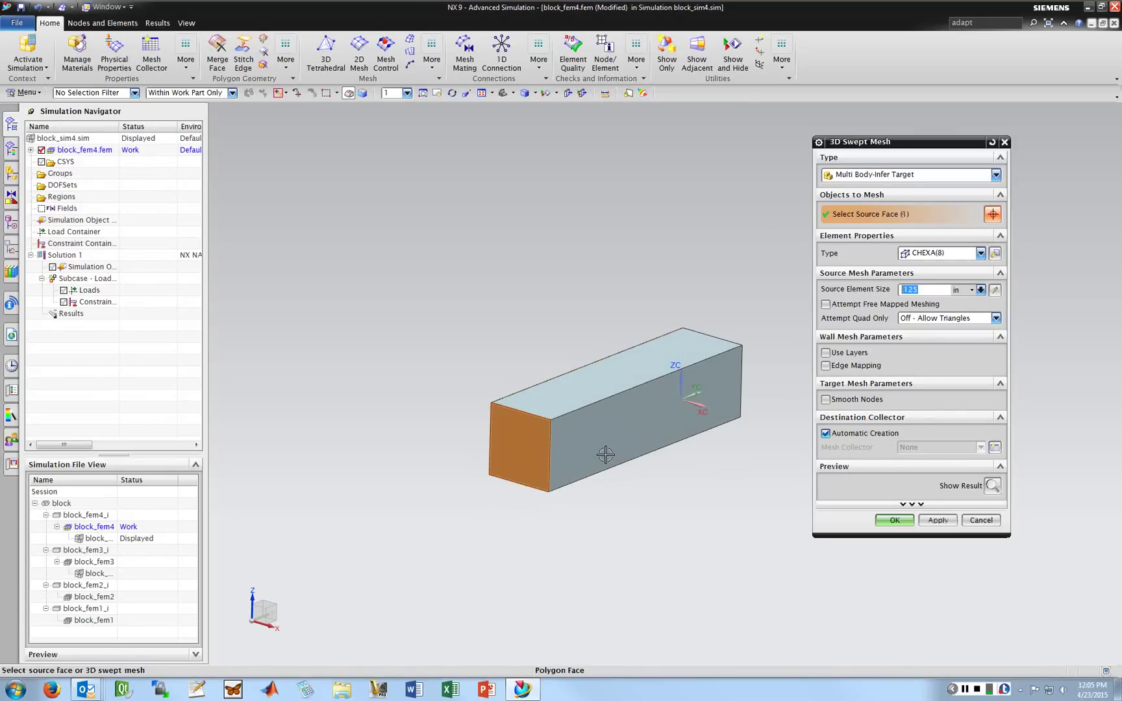
{"action": "left_click", "coordinate": [895, 520]}
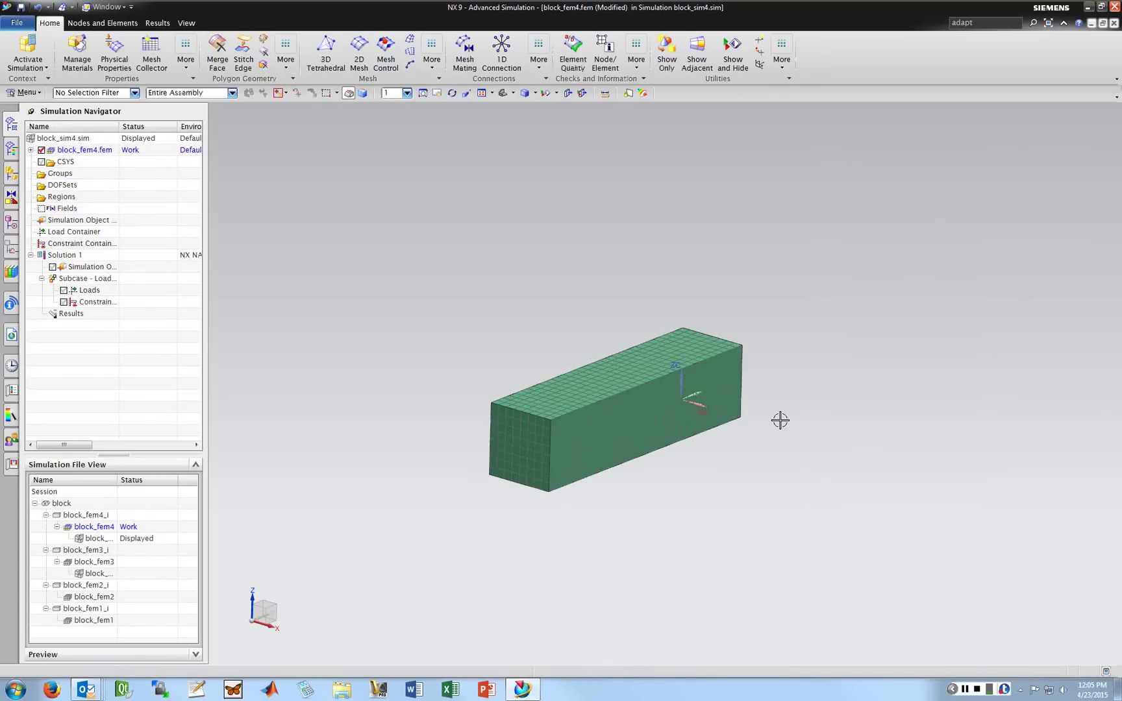
{"action": "scroll", "coordinate": [615, 404], "scroll_direction": "up", "scroll_amount": 1}
{"action": "scroll", "coordinate": [597, 338], "scroll_direction": "down", "scroll_amount": 1}
{"action": "middle_click_drag", "start_coordinate": [598, 338], "coordinate": [518, 482]}
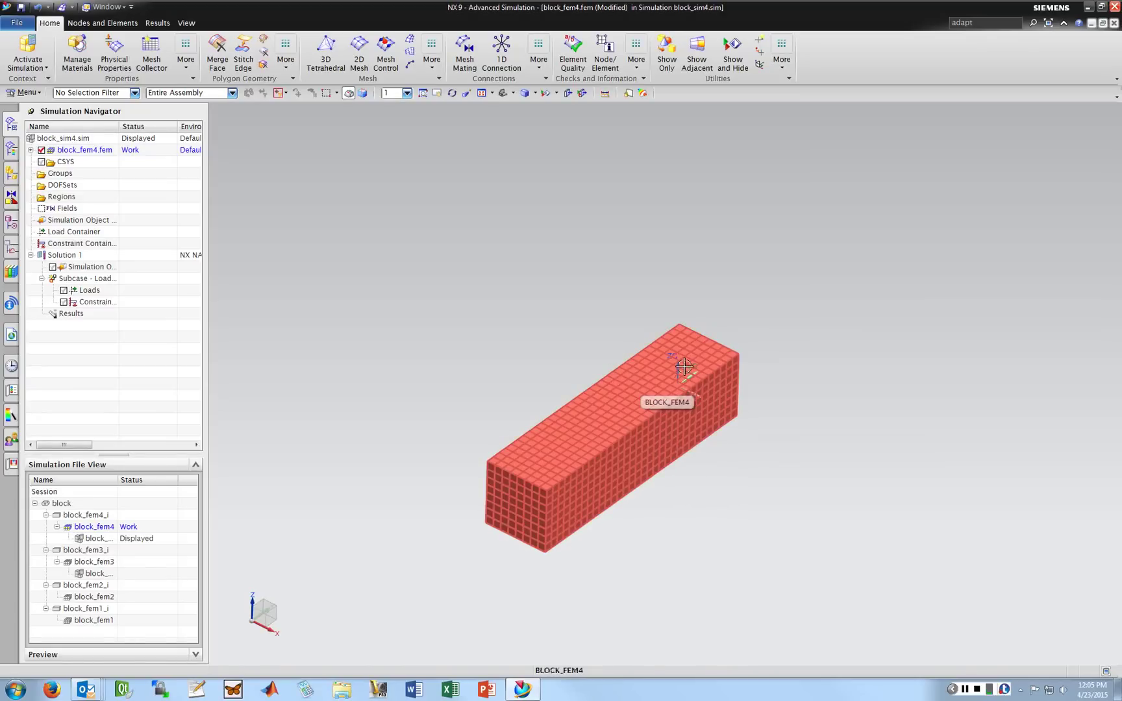
{"action": "scroll", "coordinate": [560, 452], "scroll_direction": "up", "scroll_amount": 1}
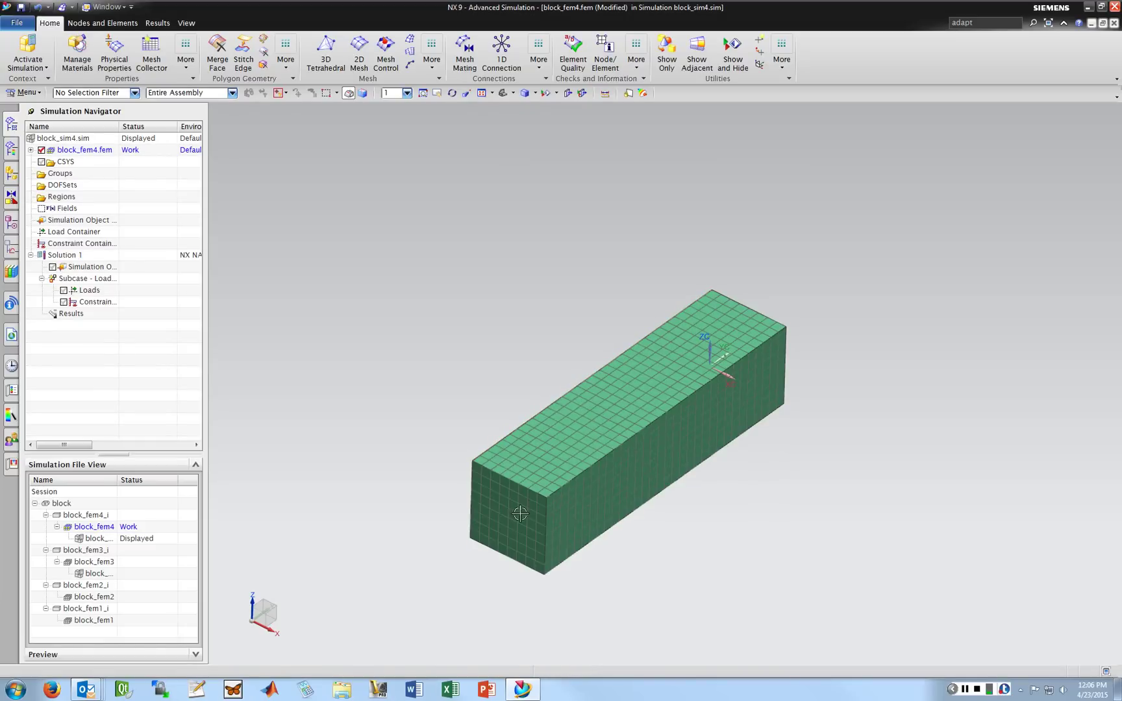
{"action": "scroll", "coordinate": [584, 565], "scroll_direction": "up", "scroll_amount": 3}
{"action": "scroll", "coordinate": [585, 567], "scroll_direction": "down", "scroll_amount": 1}
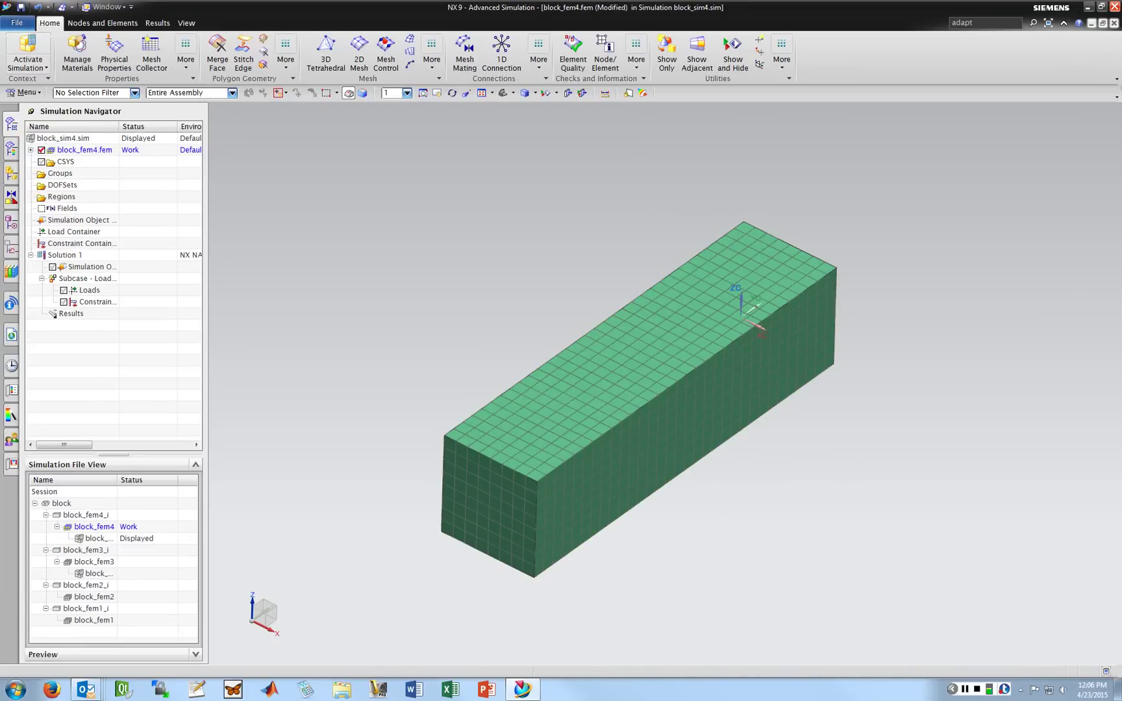
- Return to the simulation and apply a Fixed Temperature thermal constraint of 2 °F to the block's near end face
{"action": "left_click", "coordinate": [28, 49]}
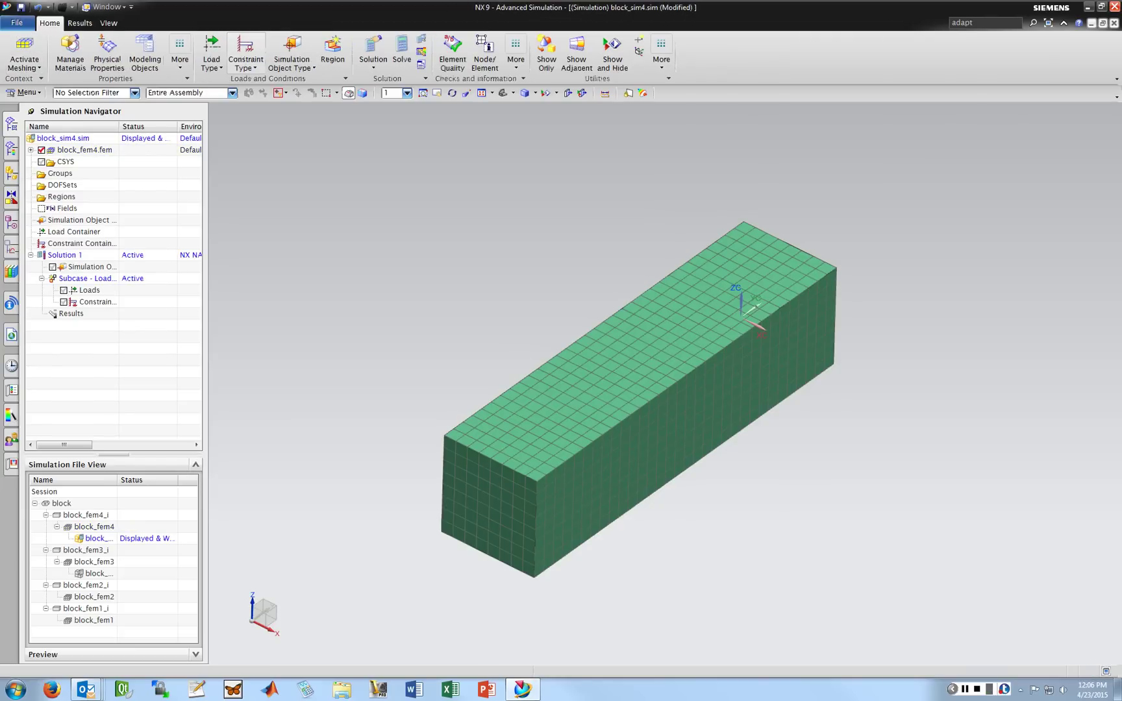
{"action": "left_click", "coordinate": [247, 63]}
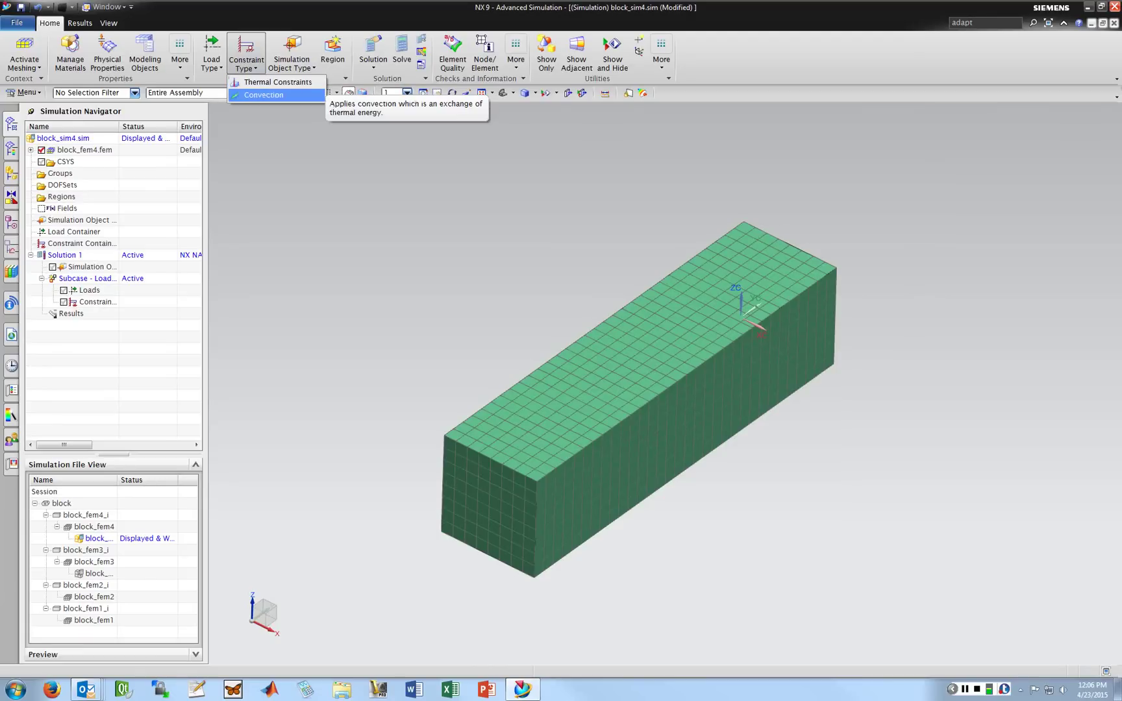
{"action": "left_click", "coordinate": [278, 82]}
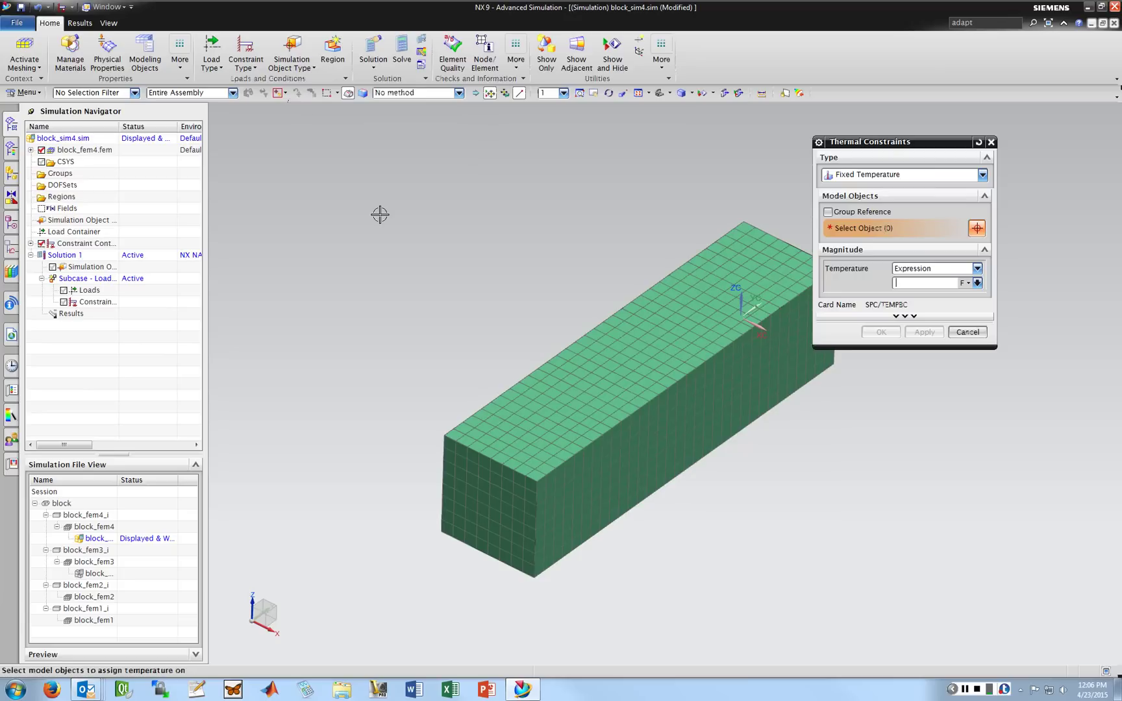
{"action": "left_click", "coordinate": [501, 491]}
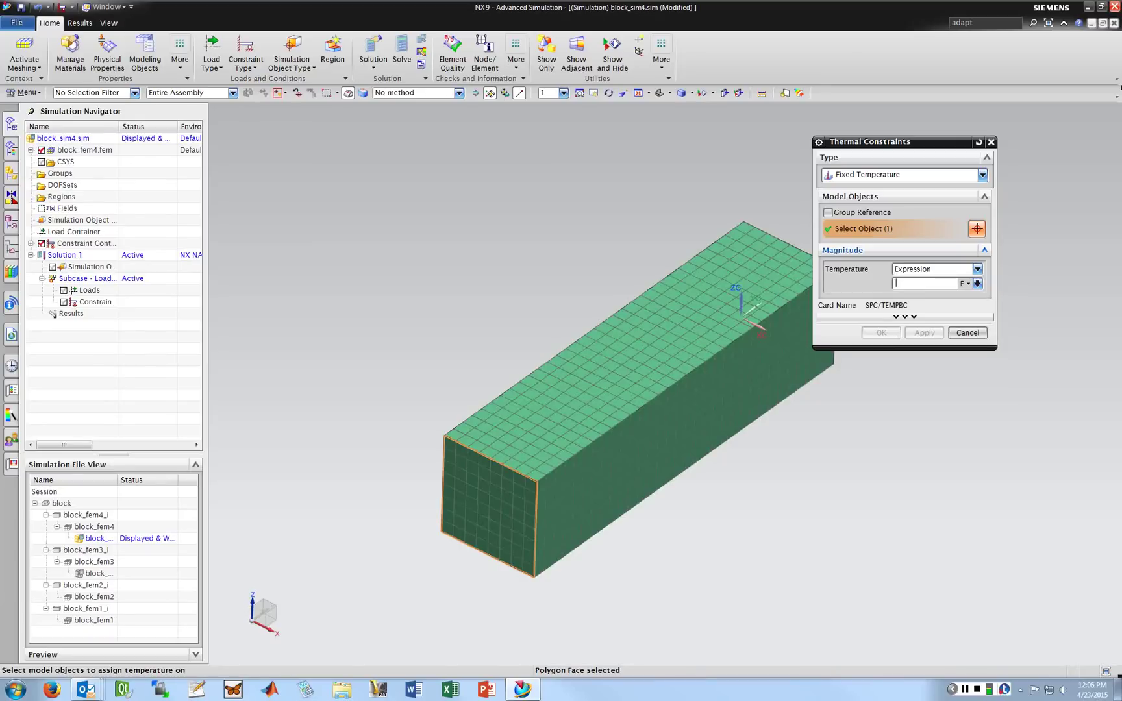
{"action": "type", "text": "2"}
{"action": "left_click", "coordinate": [881, 333]}
{"action": "middle_click_drag", "start_coordinate": [870, 283], "coordinate": [823, 305]}
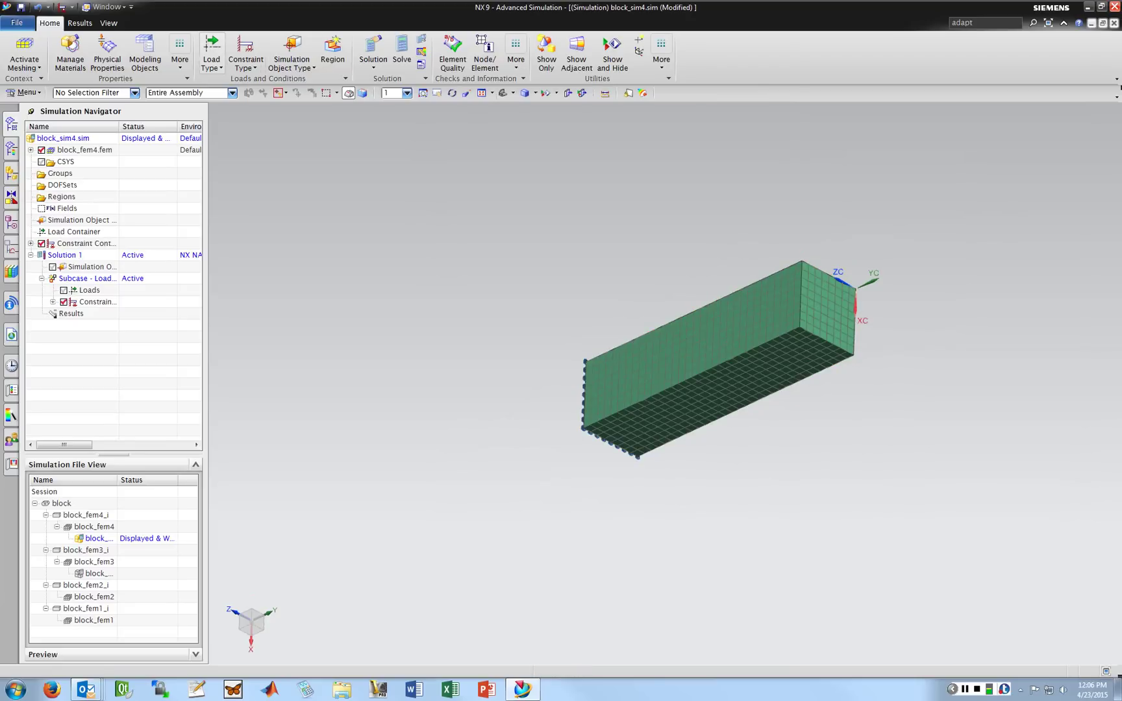
- Apply a Uniform Element heat flux of 100 W/in^2 to the end face opposite the fixed-temperature end
{"action": "left_click", "coordinate": [212, 63]}
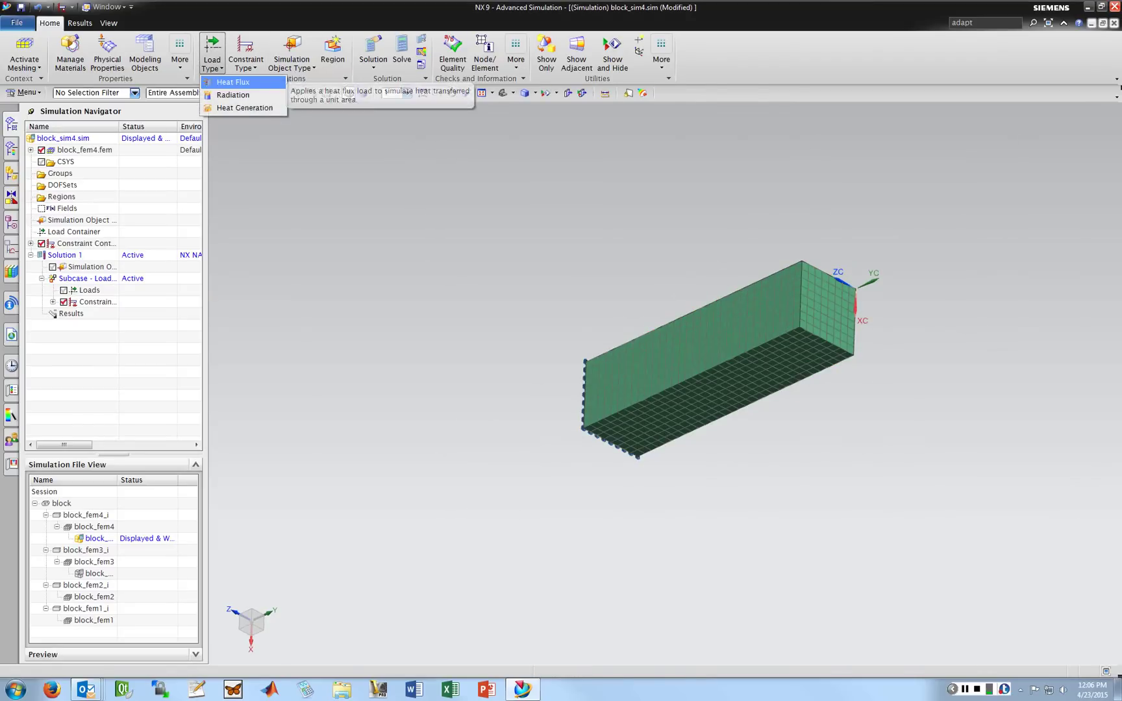
{"action": "left_click", "coordinate": [232, 82]}
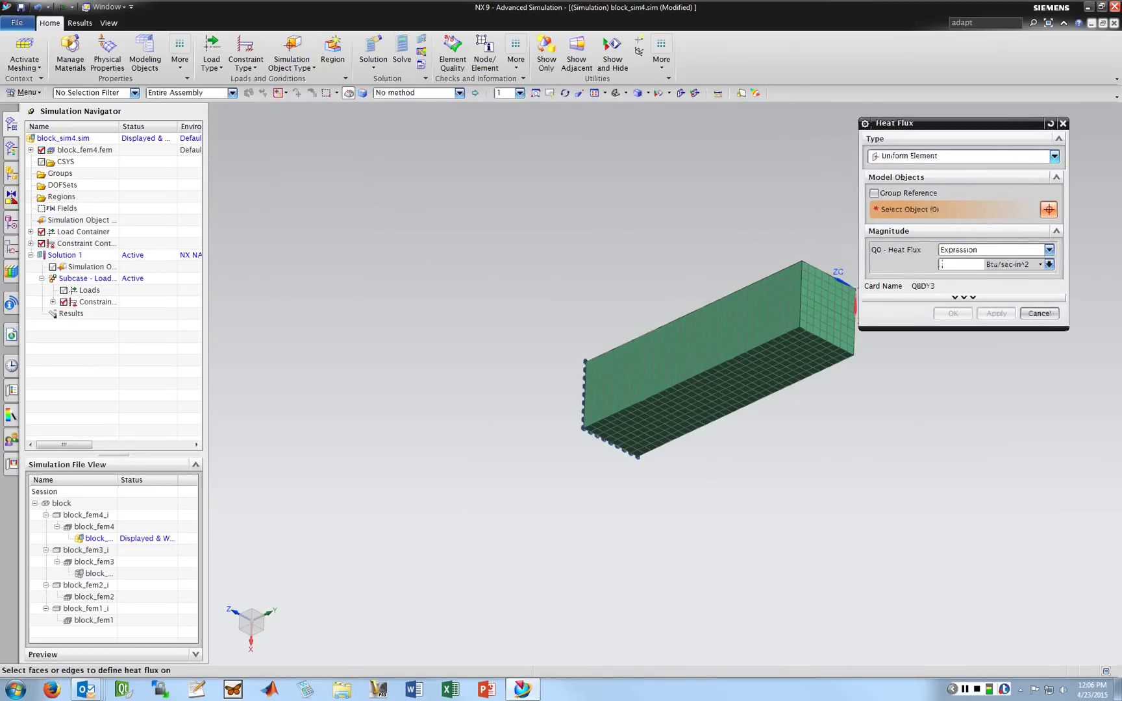
{"action": "left_click", "coordinate": [1055, 156]}
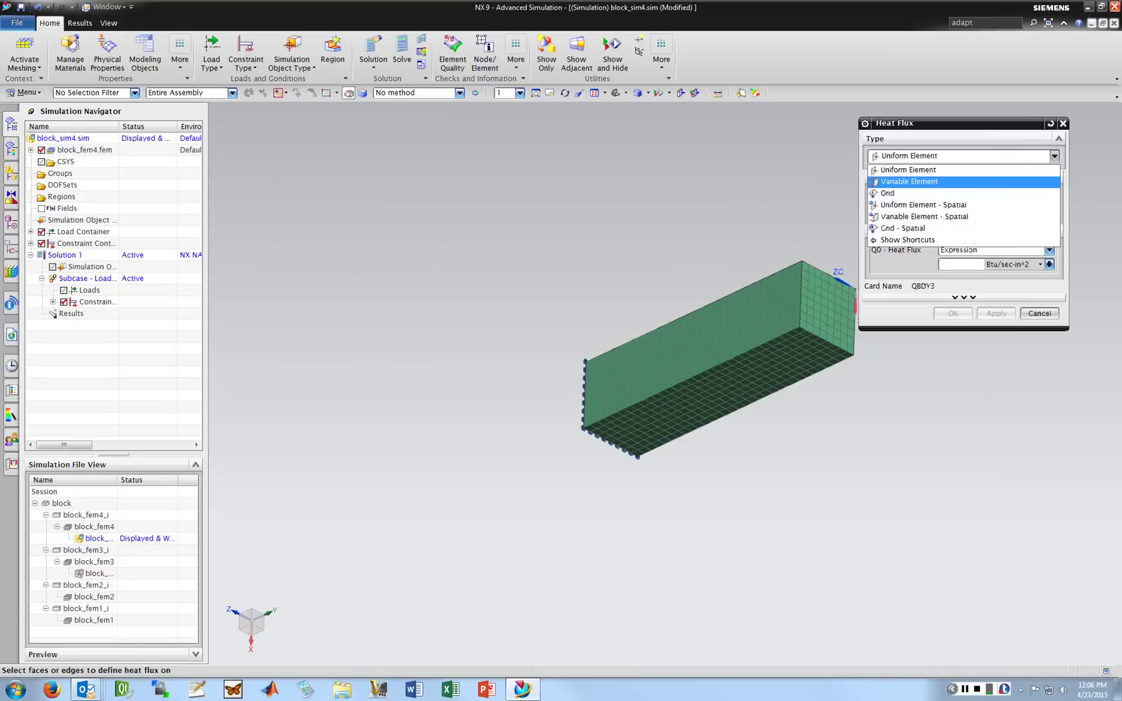
{"action": "left_click", "coordinate": [935, 170]}
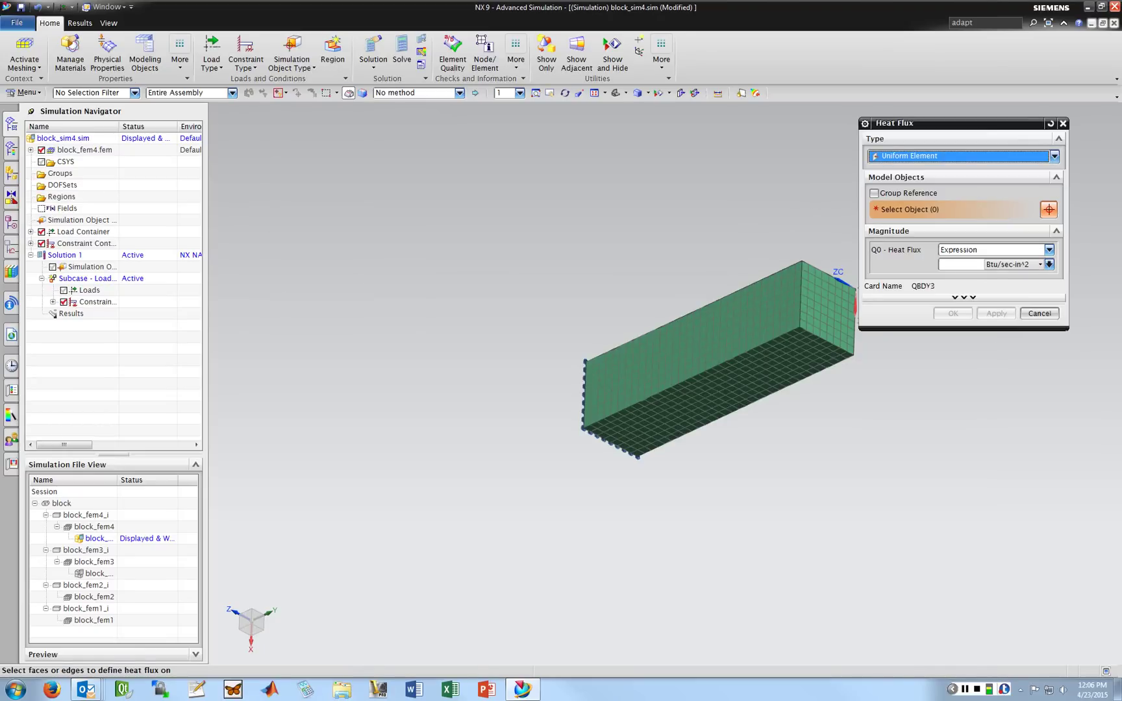
{"action": "left_click", "coordinate": [1049, 264]}
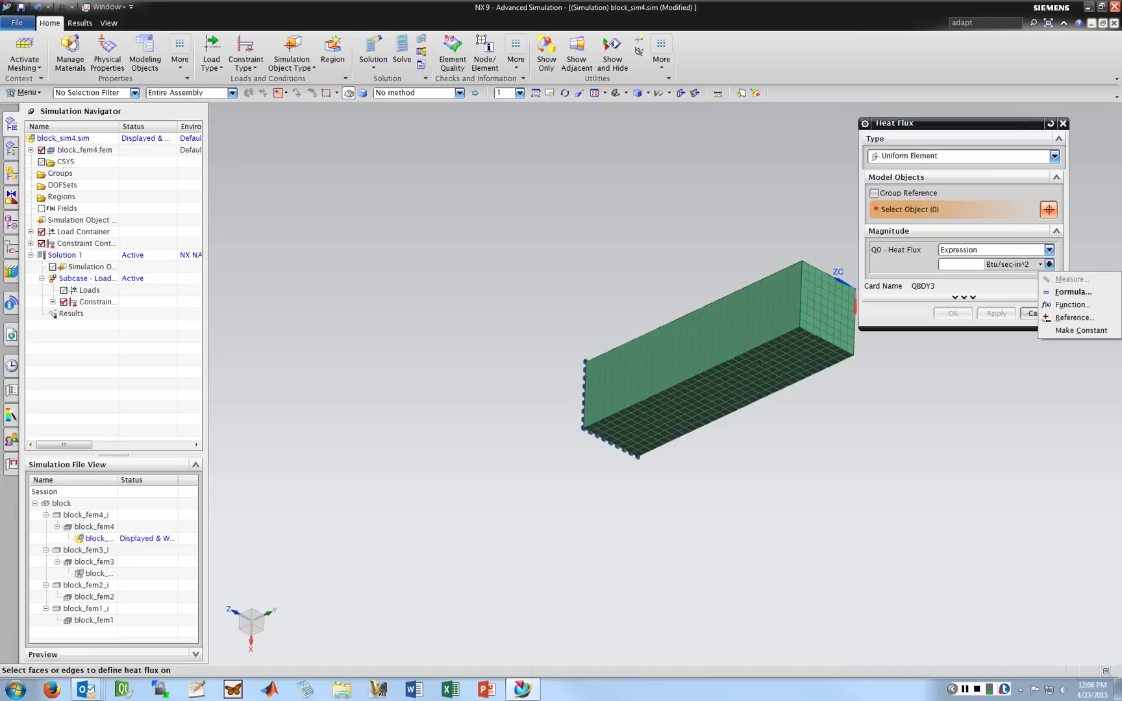
{"action": "left_click", "coordinate": [1040, 264]}
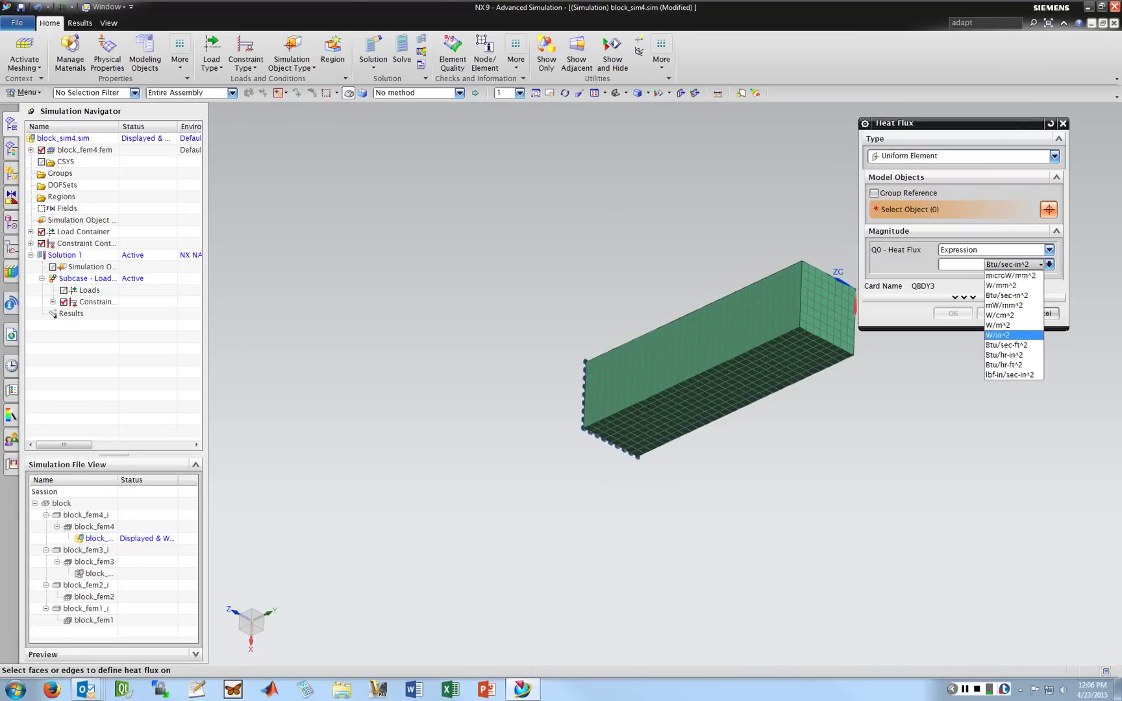
{"action": "left_click", "coordinate": [1003, 324]}
{"action": "left_click", "coordinate": [959, 264]}
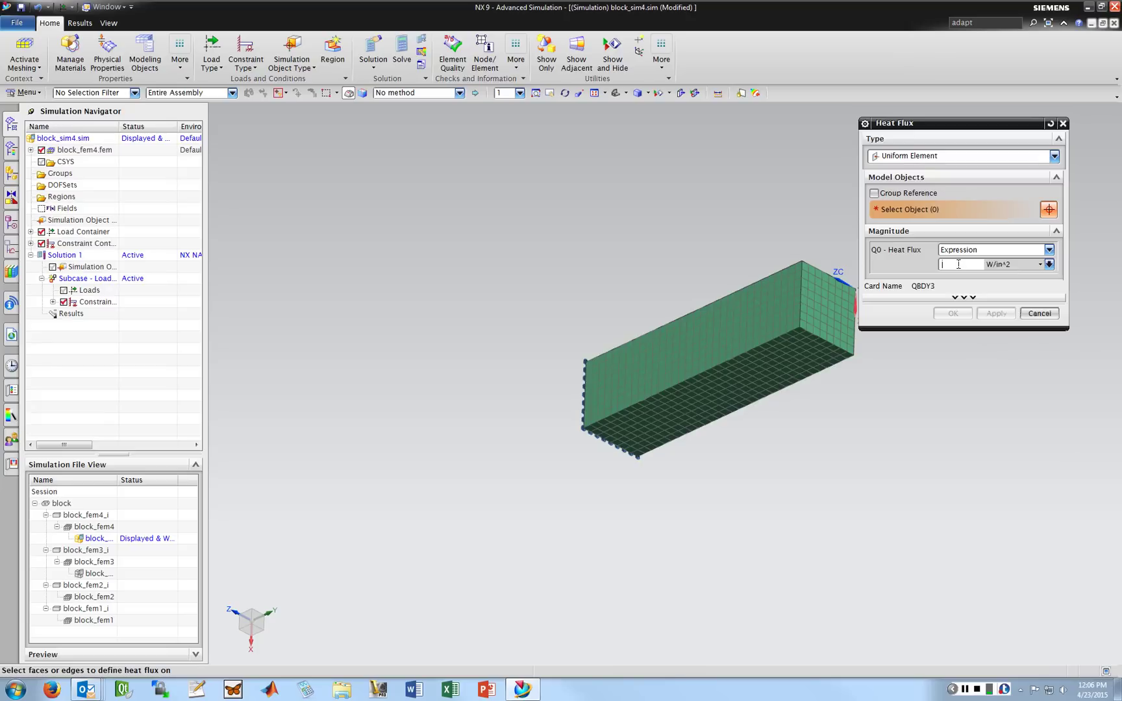
{"action": "type", "text": "100"}
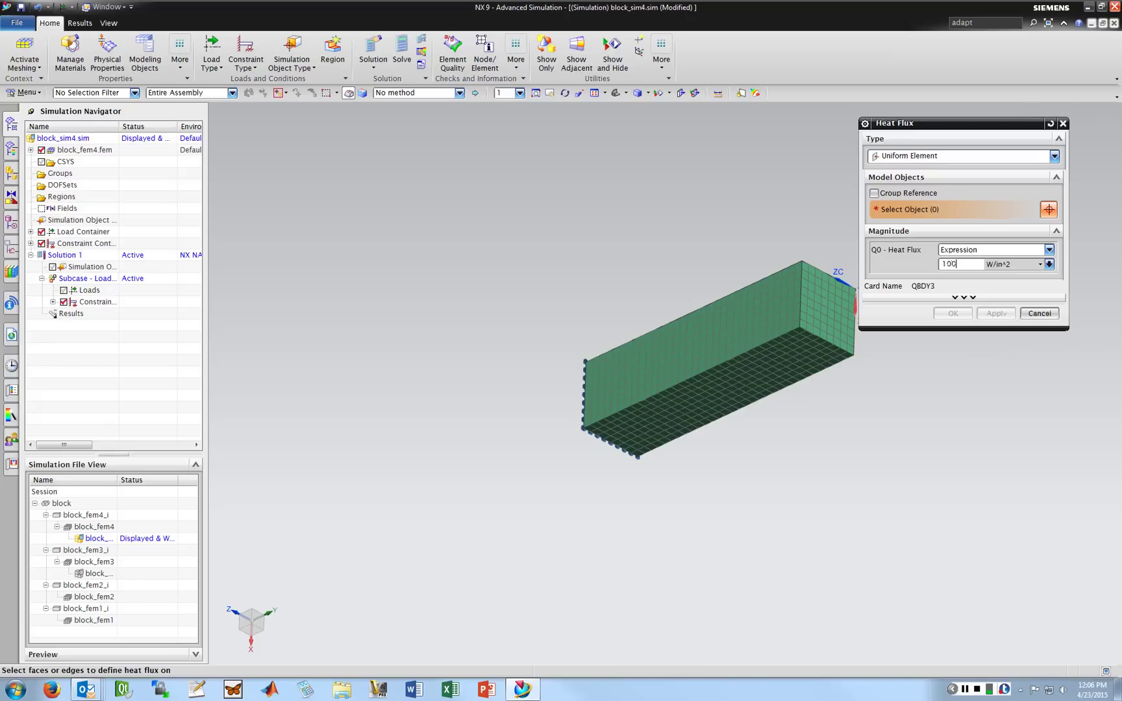
{"action": "left_click", "coordinate": [844, 285]}
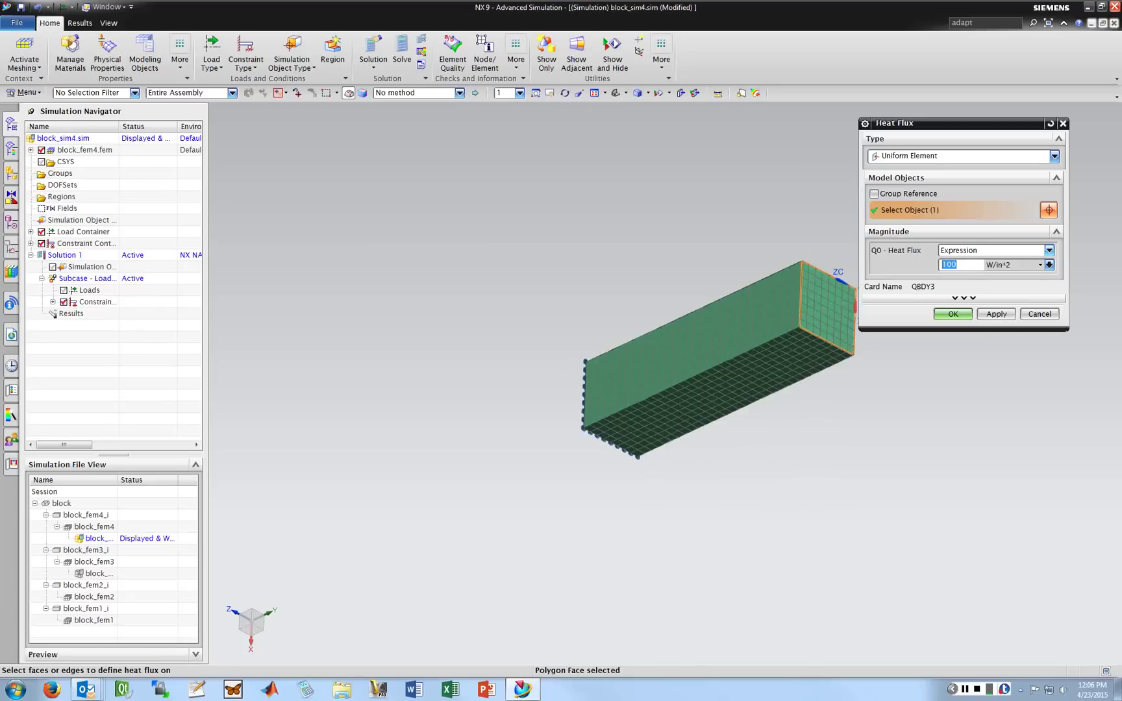
{"action": "left_click", "coordinate": [954, 314]}
{"action": "middle_click_drag", "start_coordinate": [751, 301], "coordinate": [807, 317]}
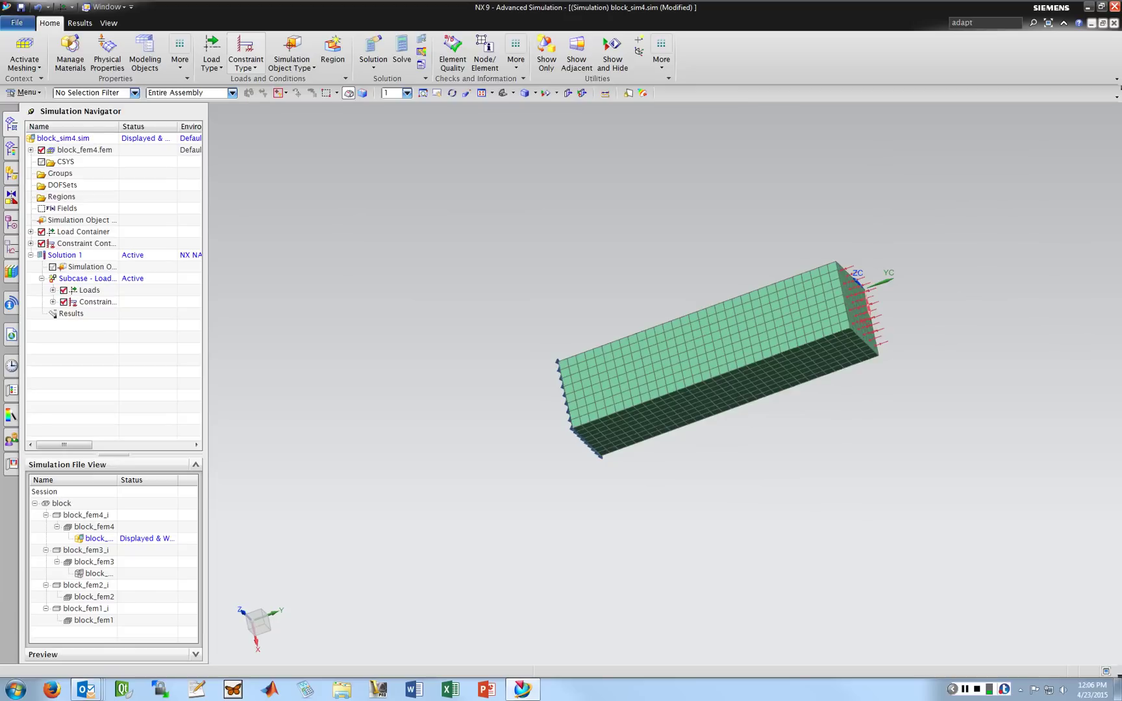
- Apply convection to the block's long top face with a 75 °F ambient temperature and a convection coefficient of 10 W/in^2-C
{"action": "left_click", "coordinate": [247, 58]}
{"action": "left_click", "coordinate": [263, 95]}
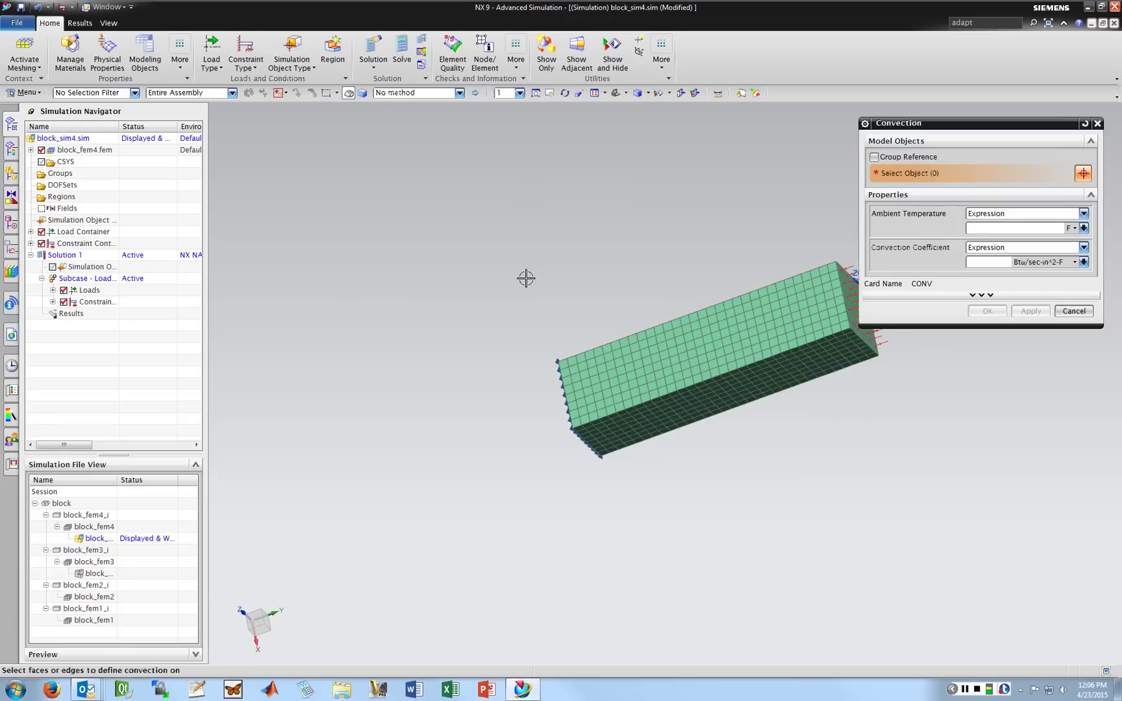
{"action": "left_click", "coordinate": [708, 333]}
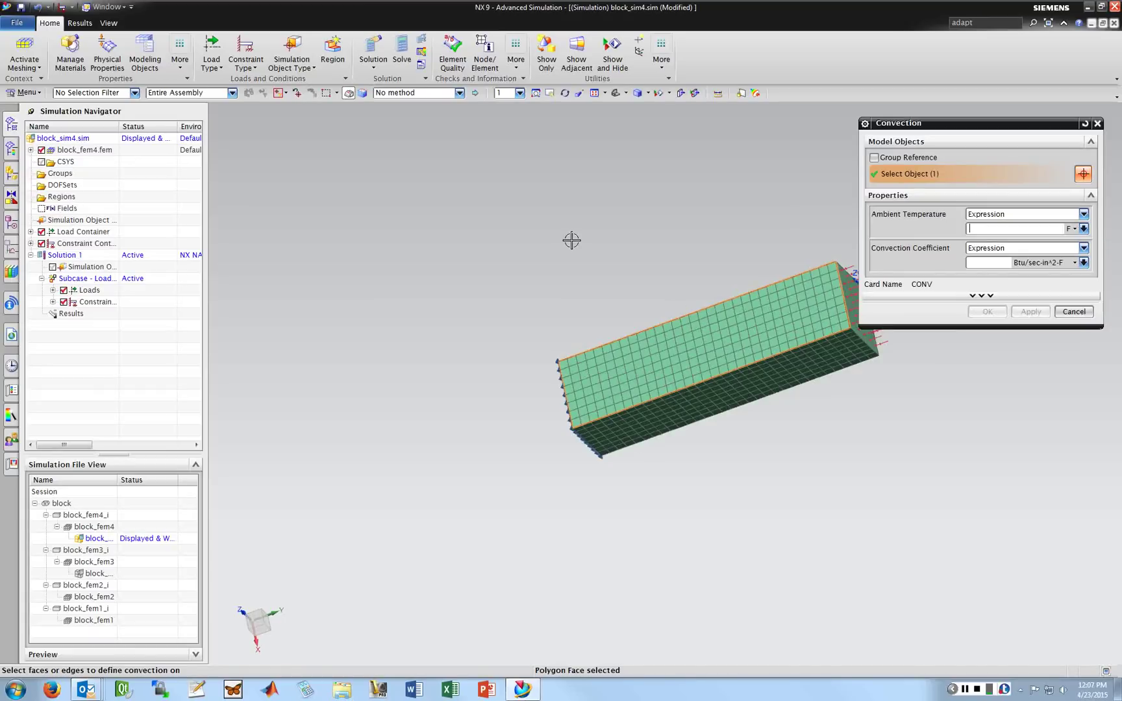
{"action": "middle_click_drag", "start_coordinate": [571, 240], "coordinate": [594, 200]}
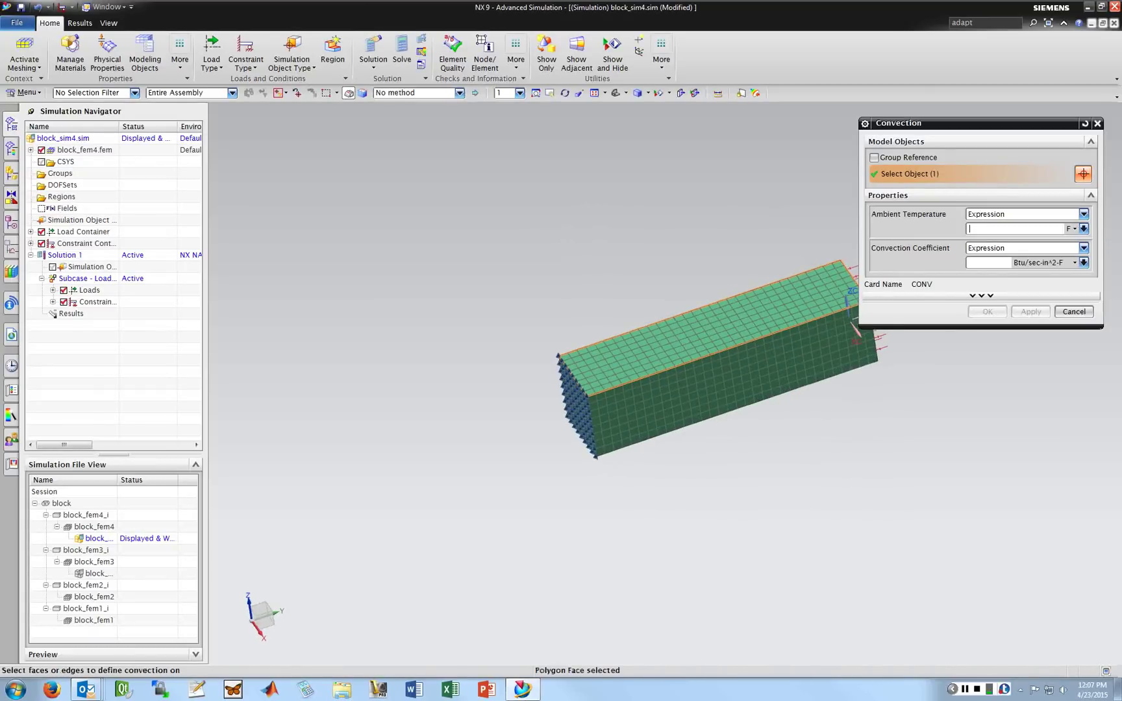
{"action": "type", "text": "75"}
{"action": "left_click", "coordinate": [1083, 248]}
{"action": "left_click", "coordinate": [1072, 260]}
{"action": "left_click", "coordinate": [1074, 263]}
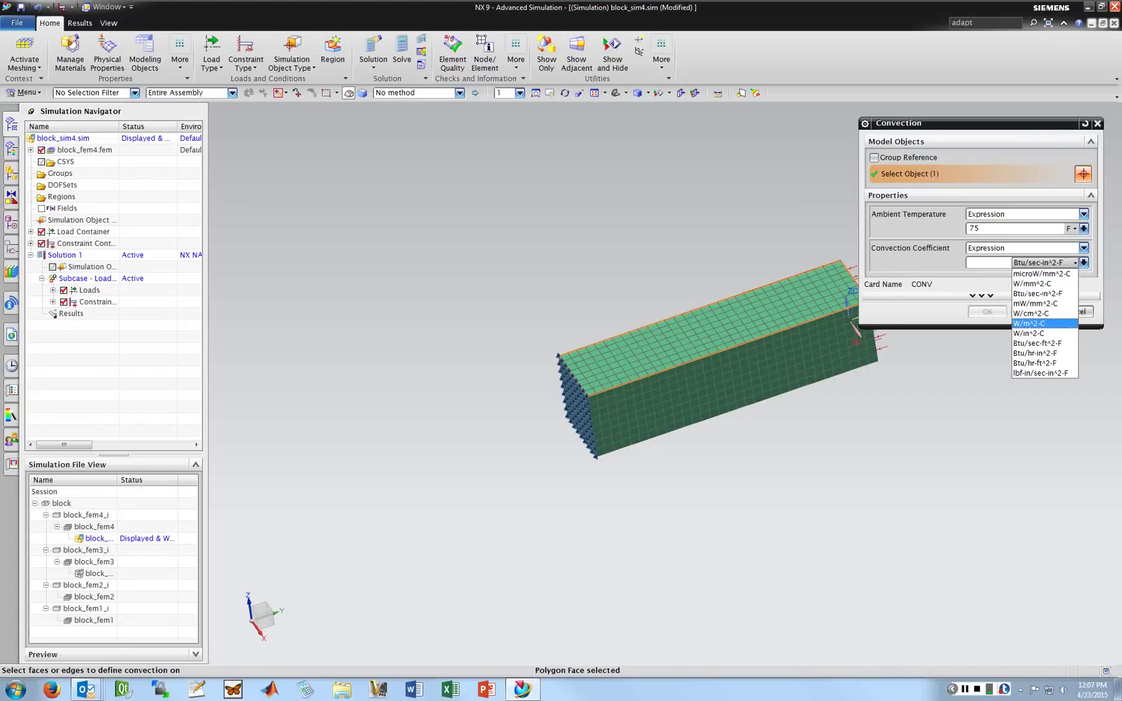
{"action": "left_click", "coordinate": [1027, 333]}
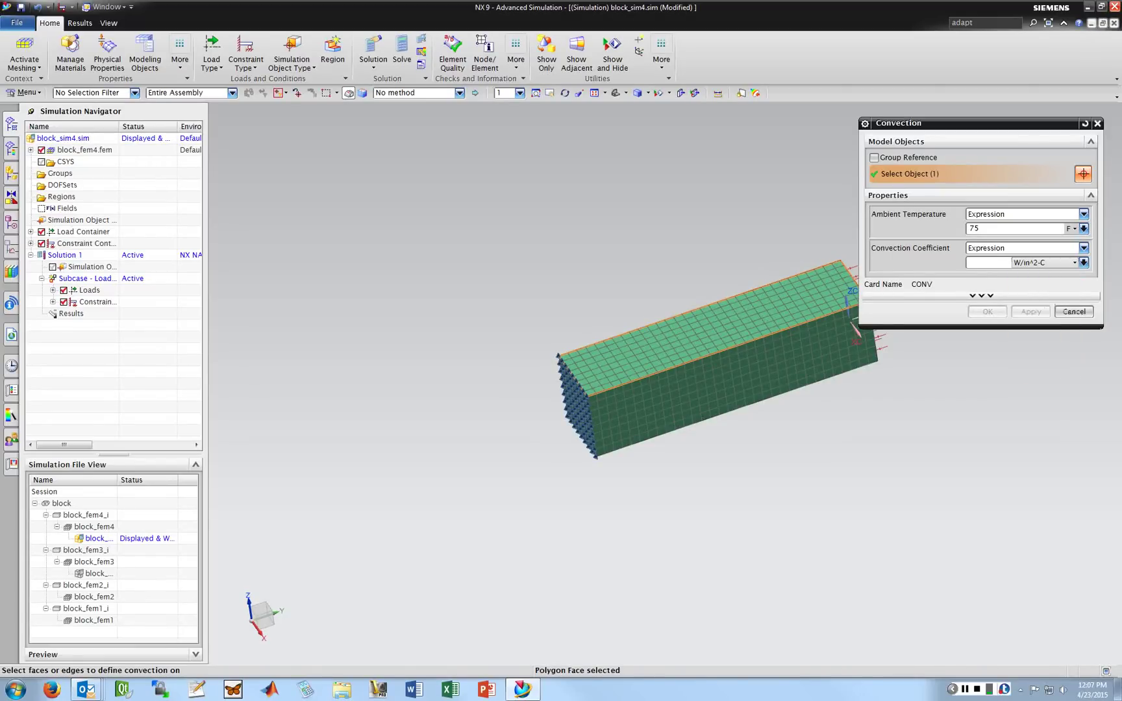
{"action": "left_click", "coordinate": [981, 263]}
{"action": "type", "text": "10"}
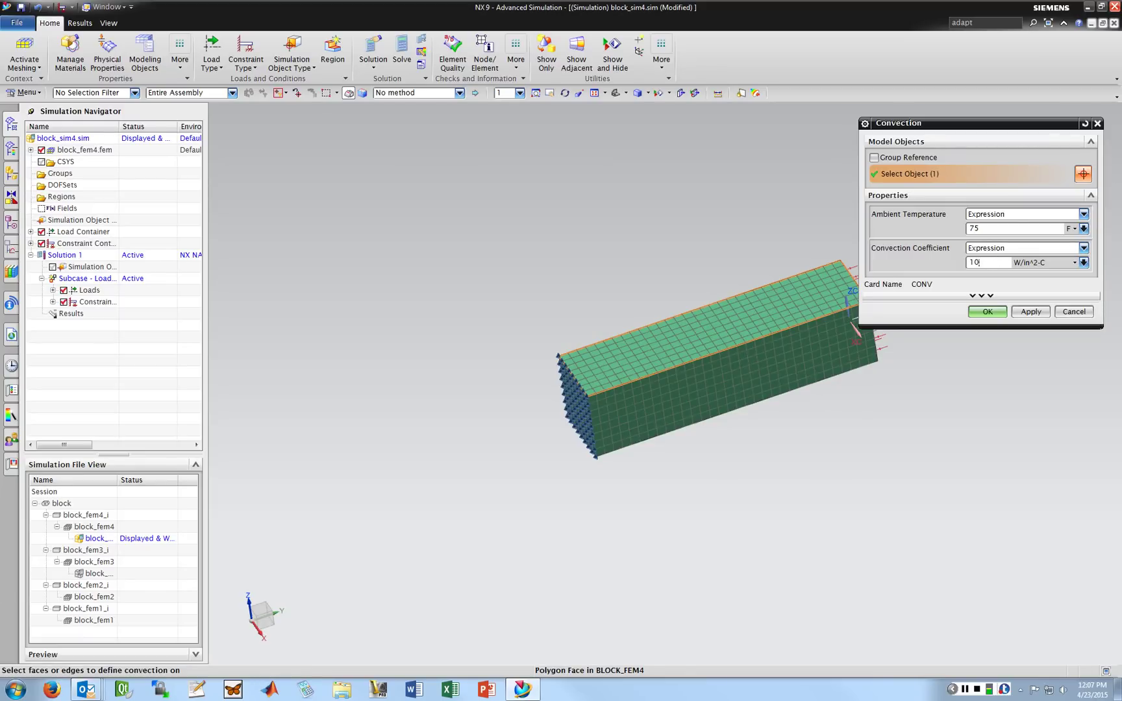
{"action": "left_click", "coordinate": [986, 312]}
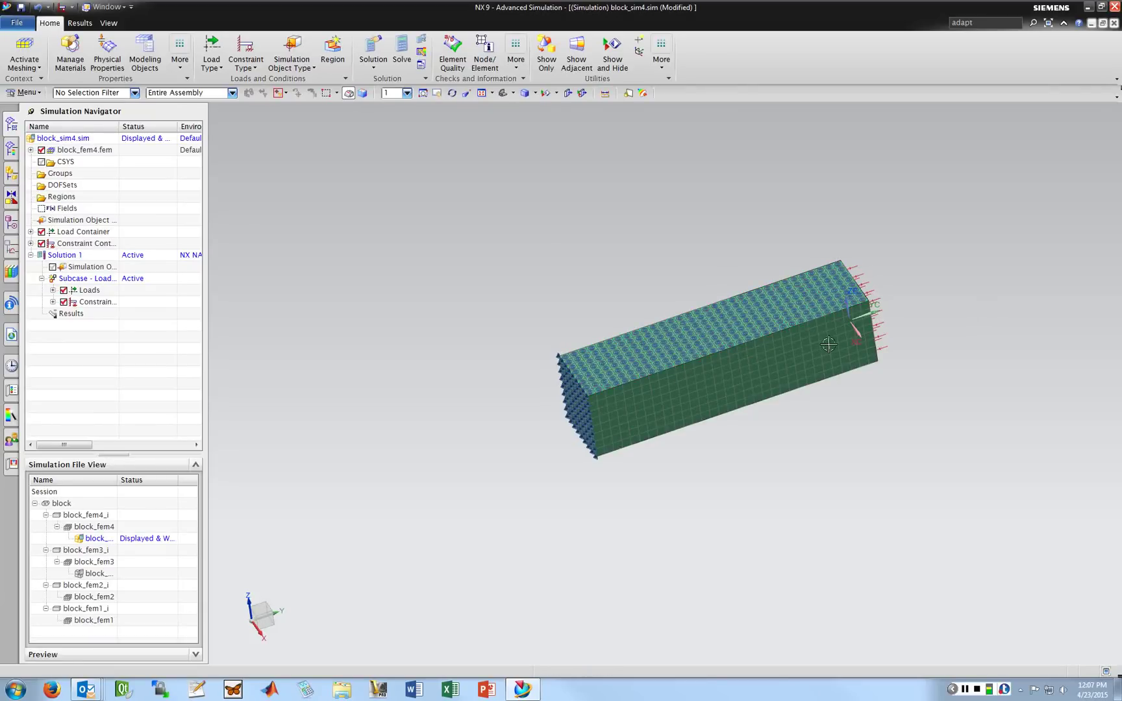
{"action": "mouse_move", "coordinate": [673, 234]}
{"action": "middle_mouse_down"}
{"action": "mouse_move", "coordinate": [686, 188]}
{"action": "mouse_move", "coordinate": [711, 313]}
{"action": "middle_mouse_up"}
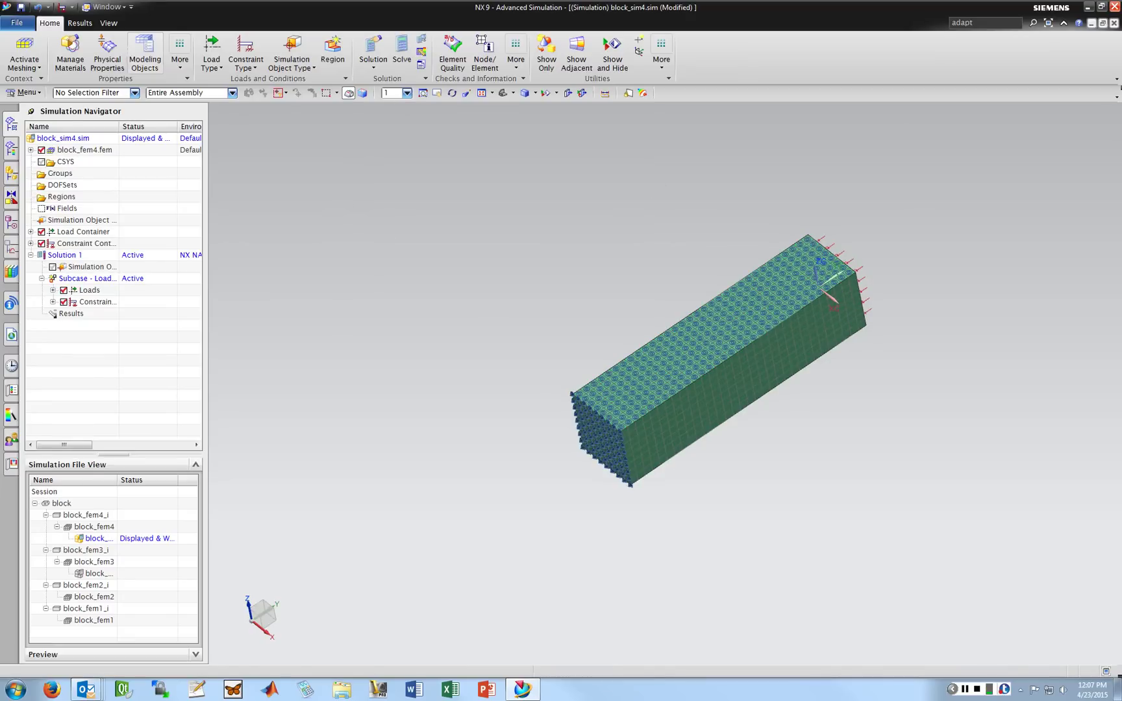
- Activate meshing for block_fem4 and assign the library material Aluminum_6061 to the block body
{"action": "left_click", "coordinate": [180, 52]}
{"action": "left_click", "coordinate": [24, 55]}
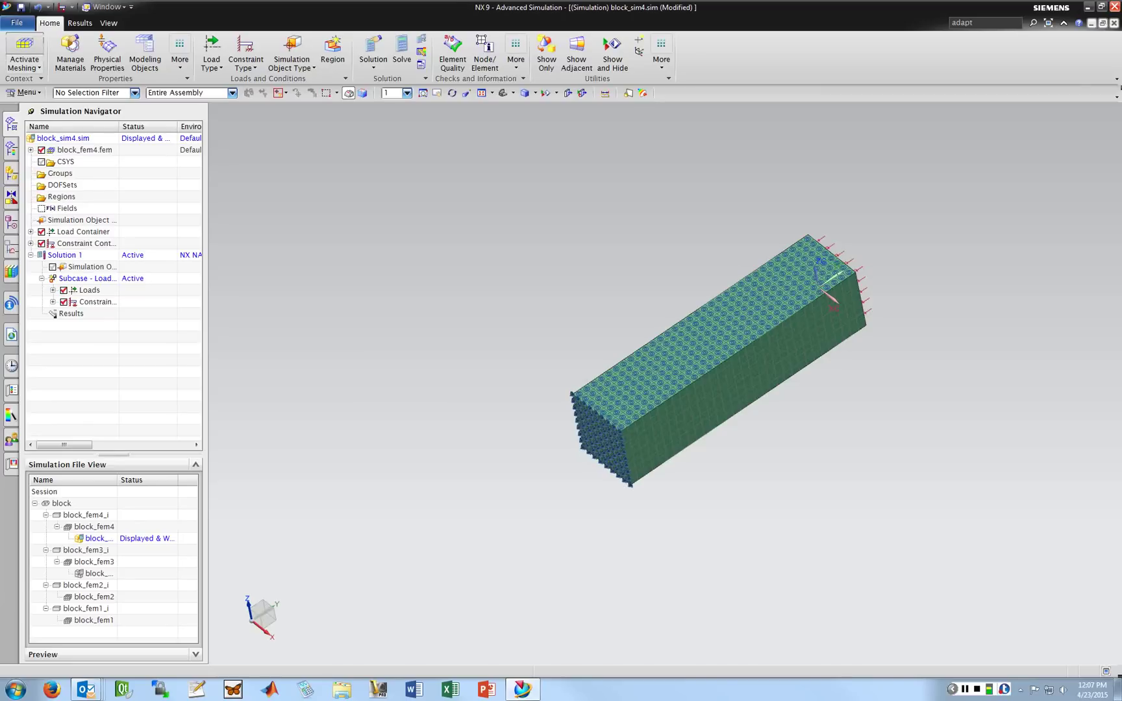
{"action": "left_click", "coordinate": [187, 55]}
{"action": "left_click", "coordinate": [221, 127]}
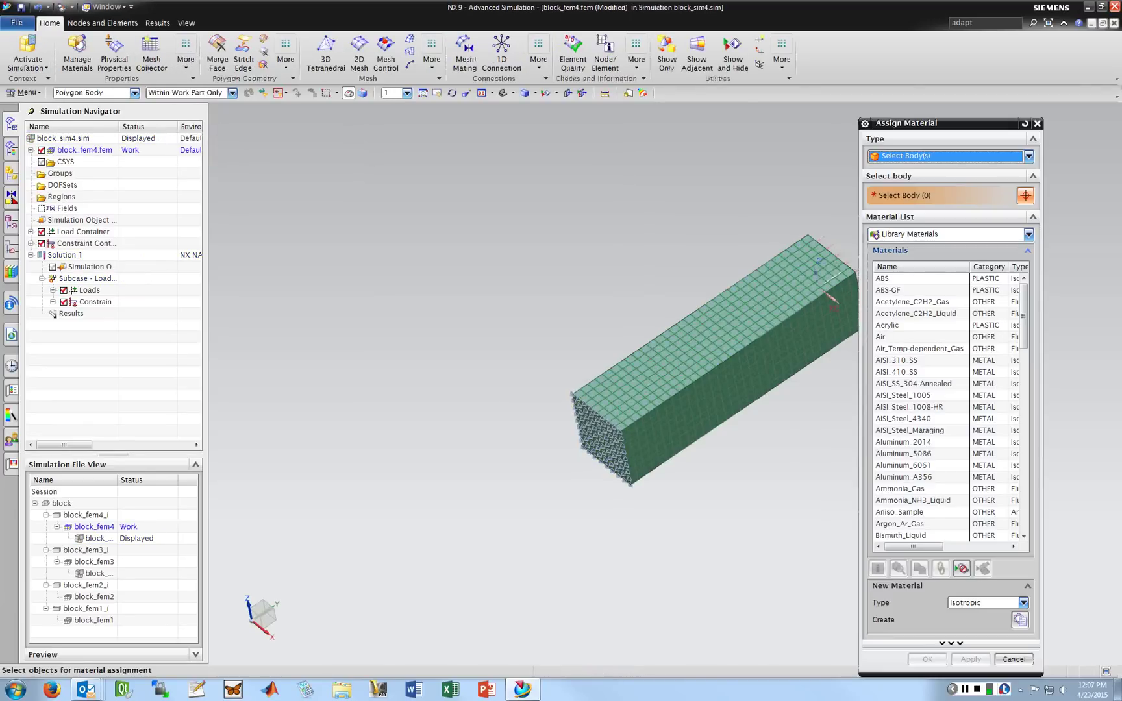
{"action": "left_click", "coordinate": [807, 341]}
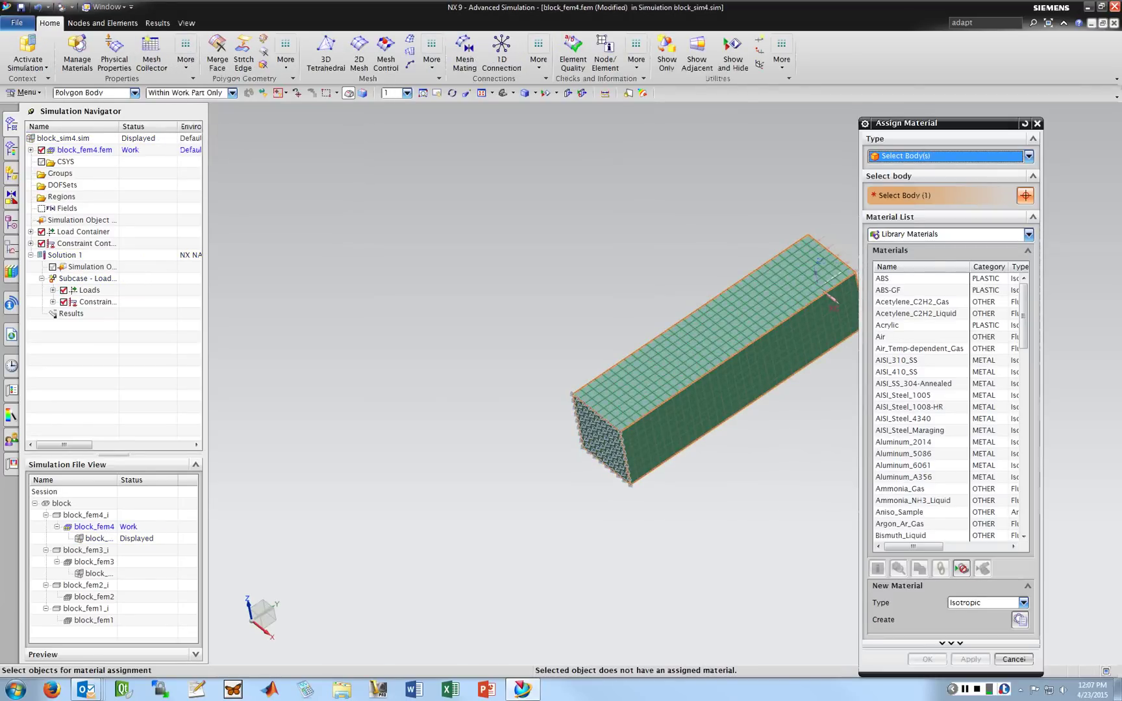
{"action": "left_click", "coordinate": [904, 465]}
{"action": "left_click", "coordinate": [928, 659]}
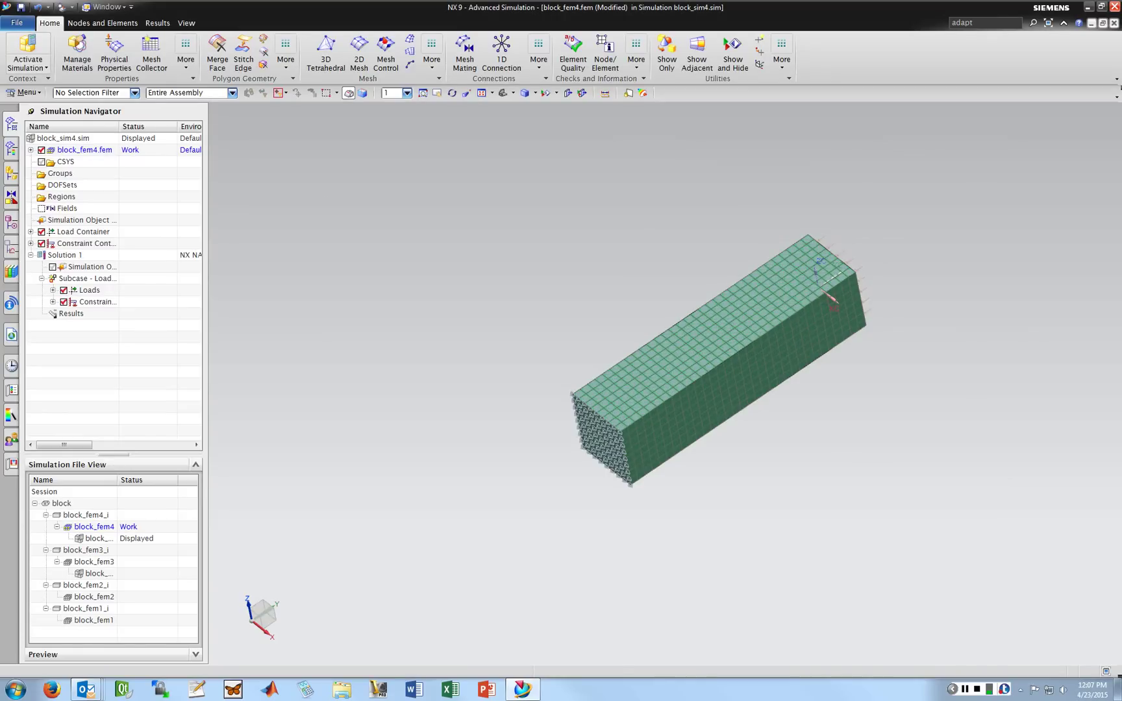
- Return to the simulation and solve Solution 1 with the model setup check enabled, closing the solver monitors and report when the job ends
{"action": "left_click", "coordinate": [28, 51]}
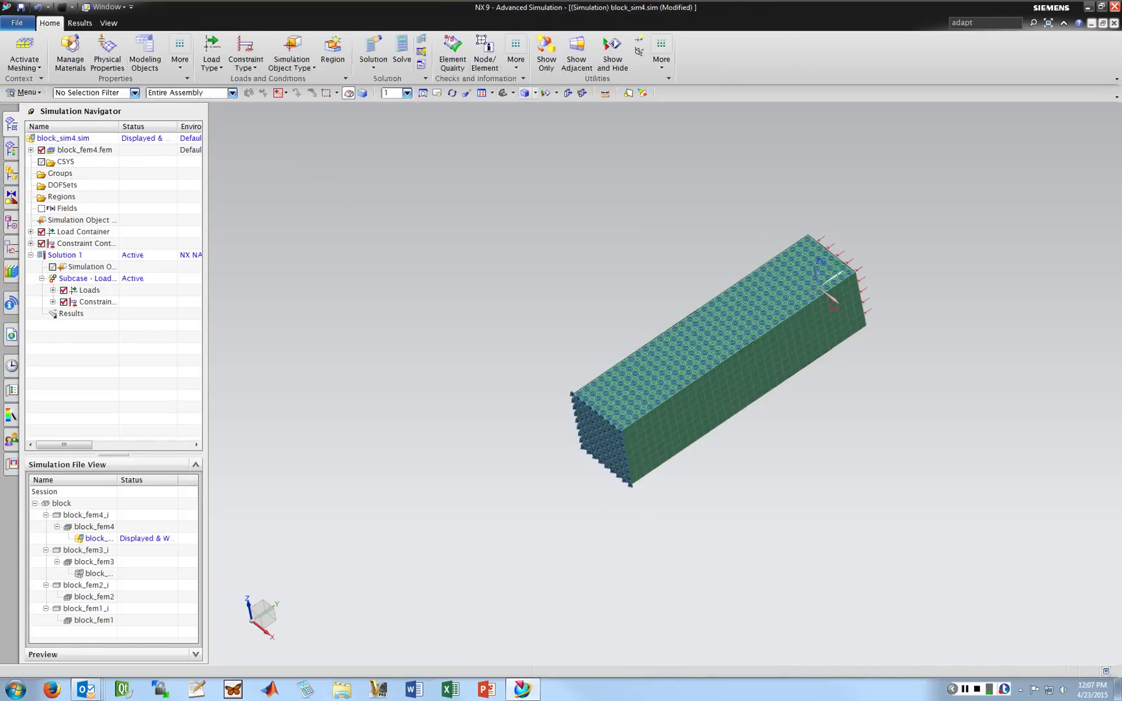
{"action": "left_click", "coordinate": [402, 51]}
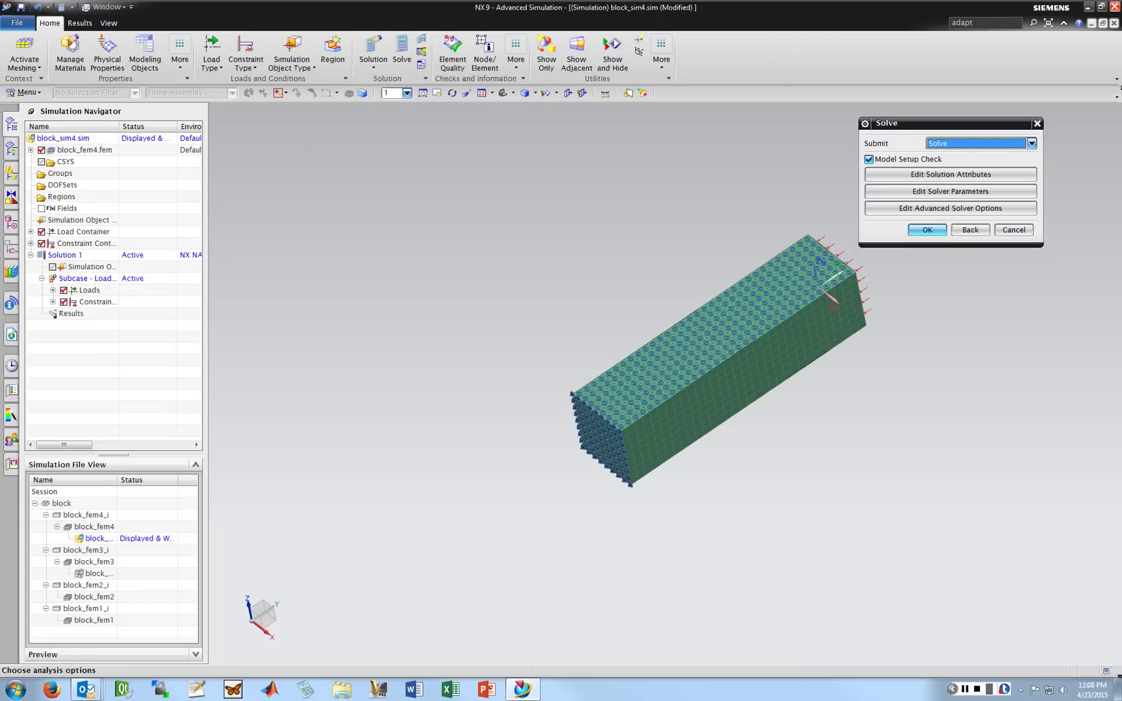
{"action": "key", "text": "Return"}
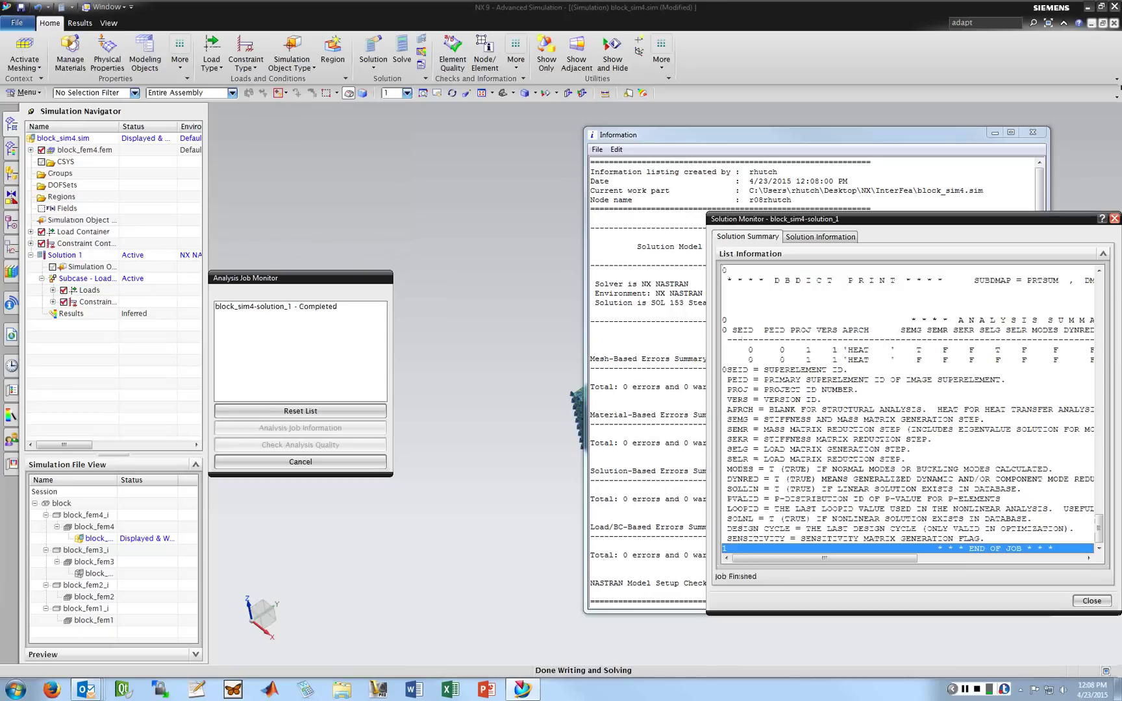
{"action": "left_click_drag", "start_coordinate": [974, 219], "coordinate": [919, 183]}
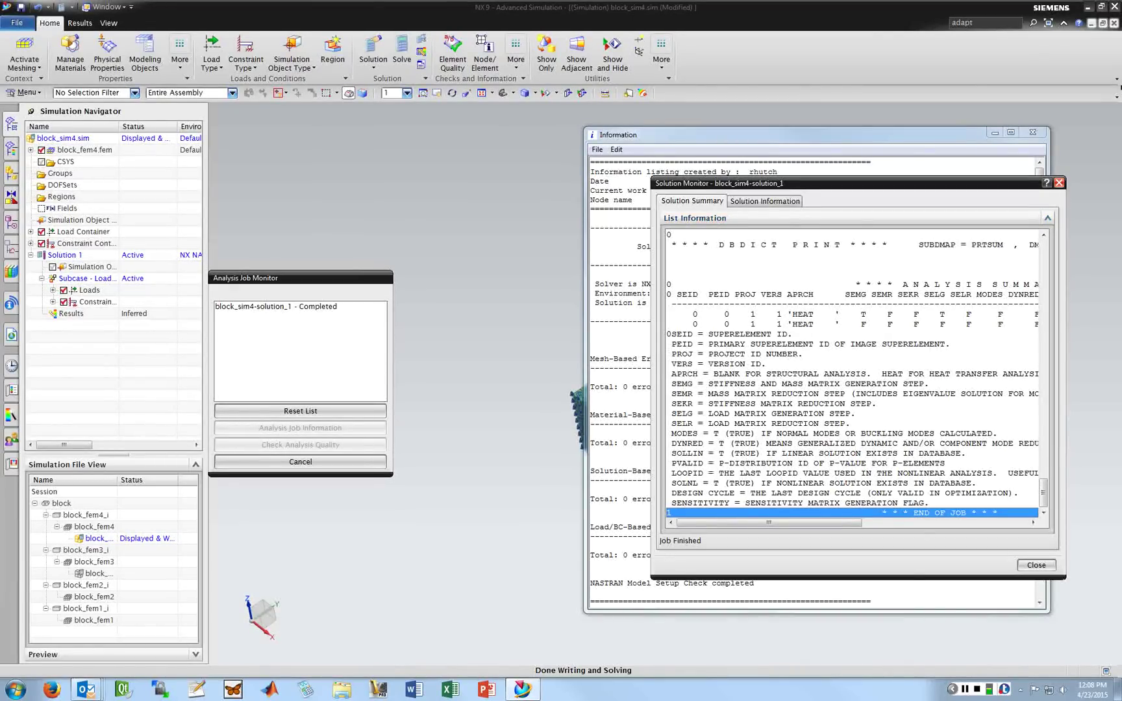
{"action": "left_click", "coordinate": [1035, 565]}
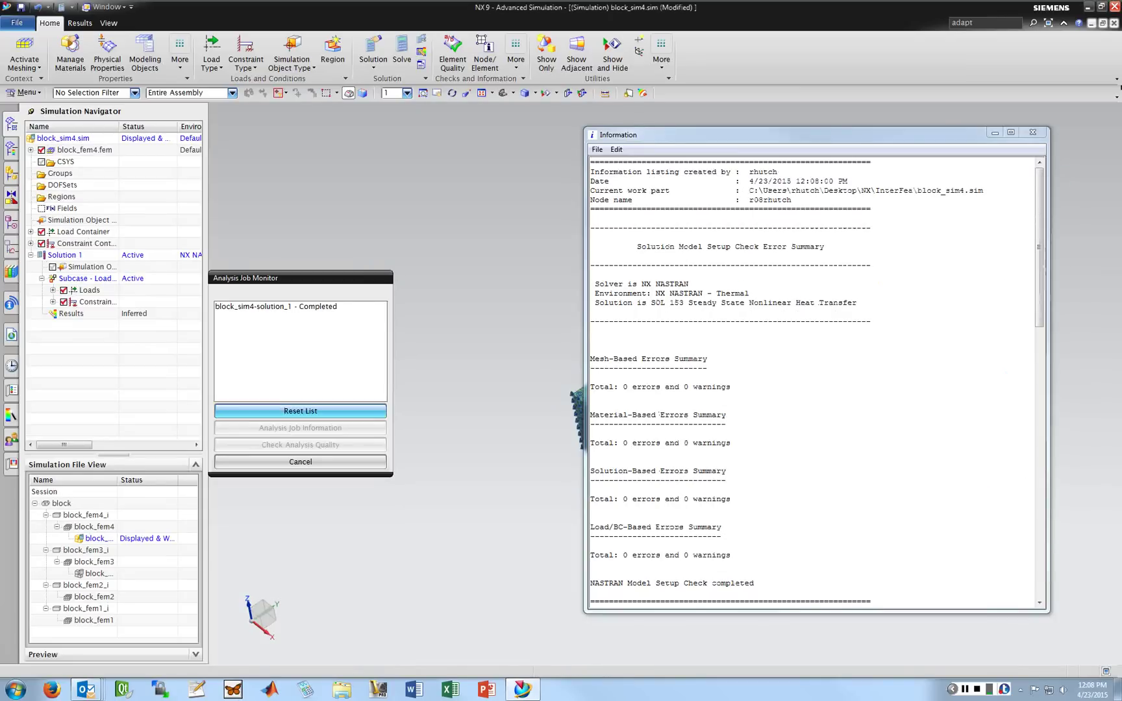
{"action": "left_click", "coordinate": [300, 462]}
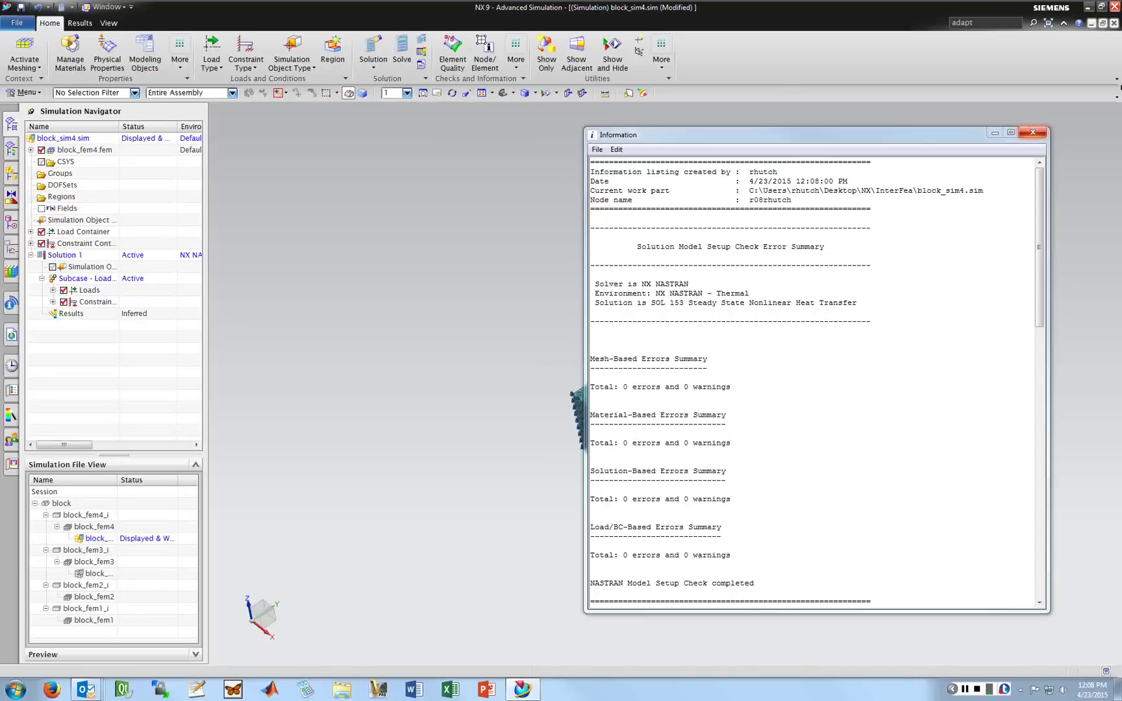
{"action": "left_click", "coordinate": [1033, 133]}
- Open the block_sim4 thermal results, collapse the block_sim3 solution, and plot the nodal temperature on the block
{"action": "double_click", "coordinate": [71, 314]}
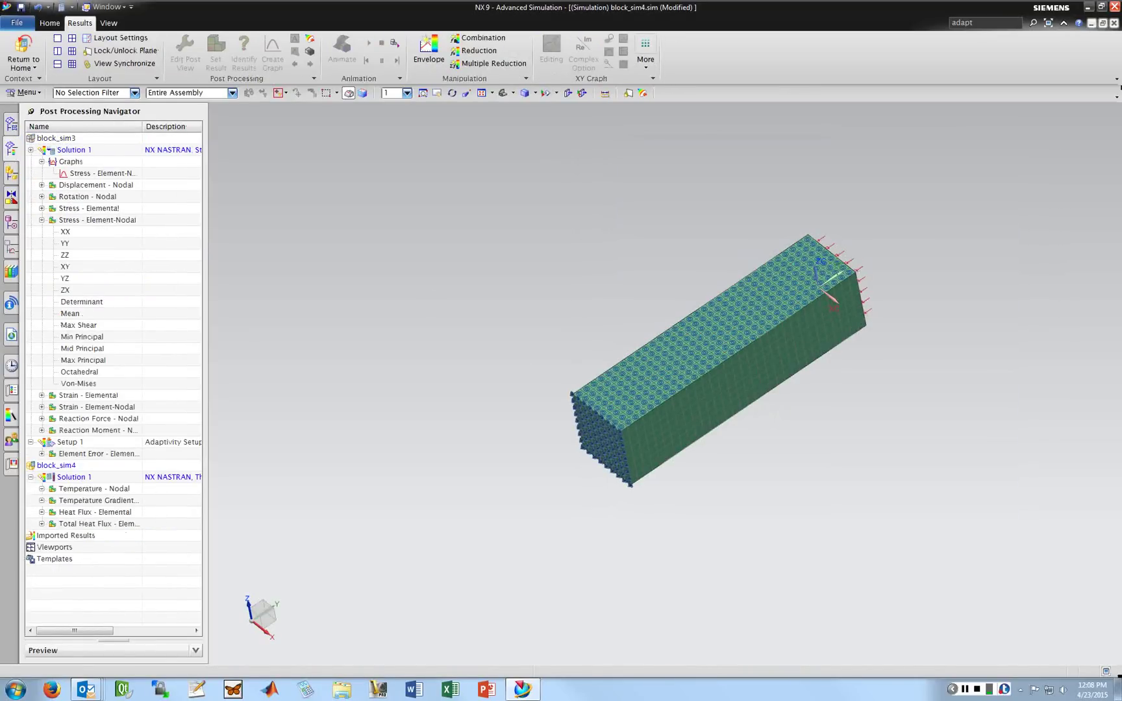
{"action": "left_click", "coordinate": [31, 150]}
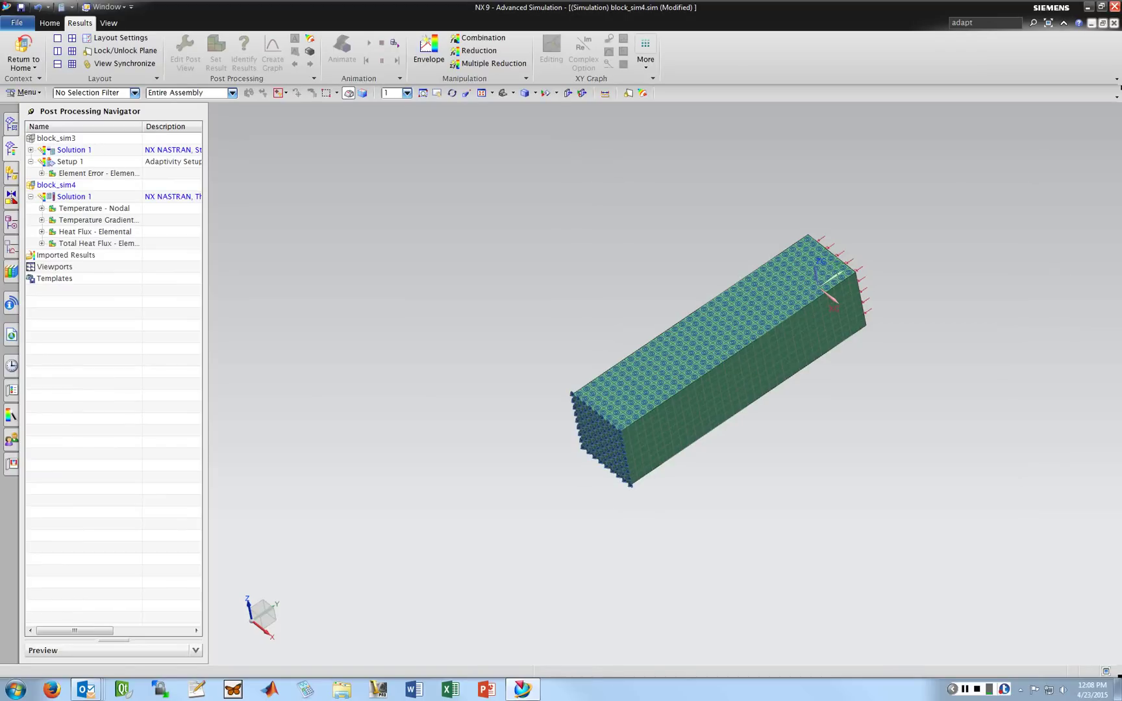
{"action": "left_click", "coordinate": [99, 220]}
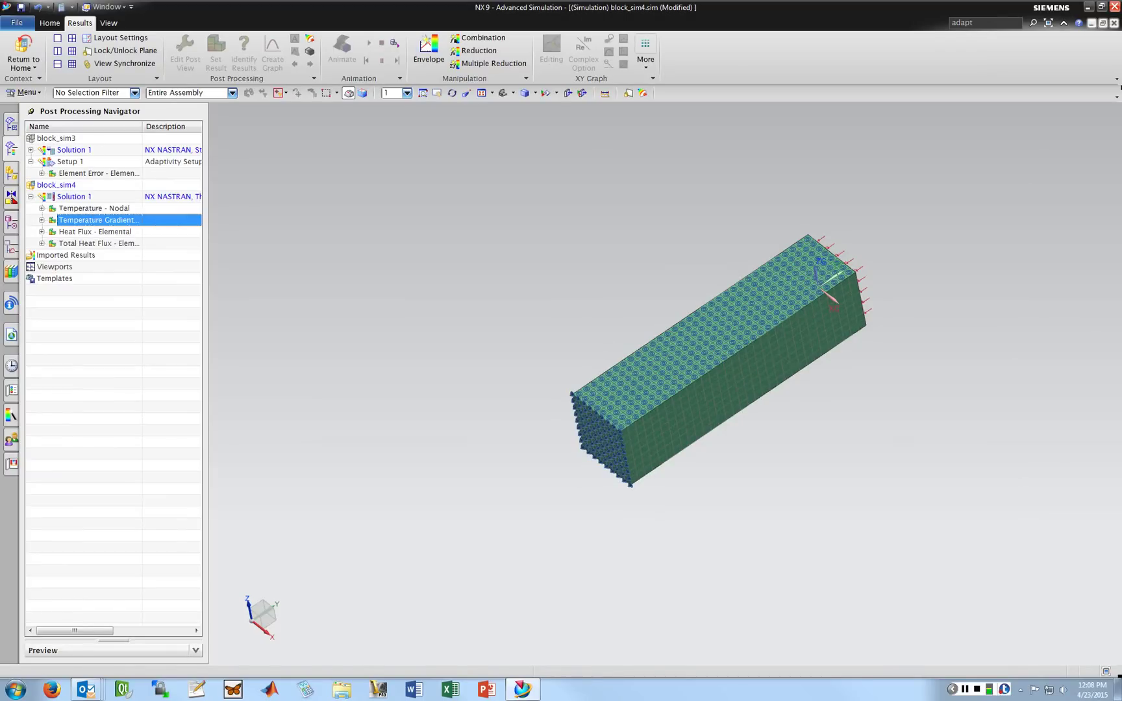
{"action": "double_click", "coordinate": [94, 209]}
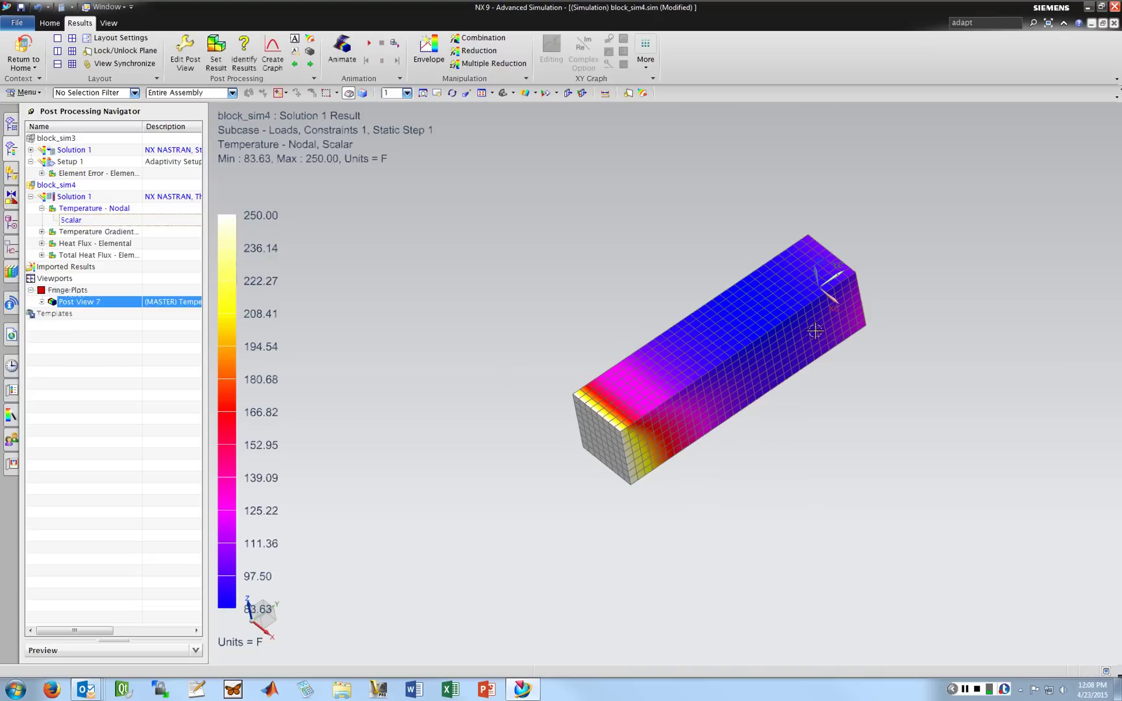
- Examine the nodal temperature distribution on the block's end faces, convection face and sides from several angles
{"action": "scroll", "coordinate": [812, 322], "scroll_direction": "up", "scroll_amount": 2}
{"action": "middle_click_drag", "start_coordinate": [812, 323], "coordinate": [867, 210]}
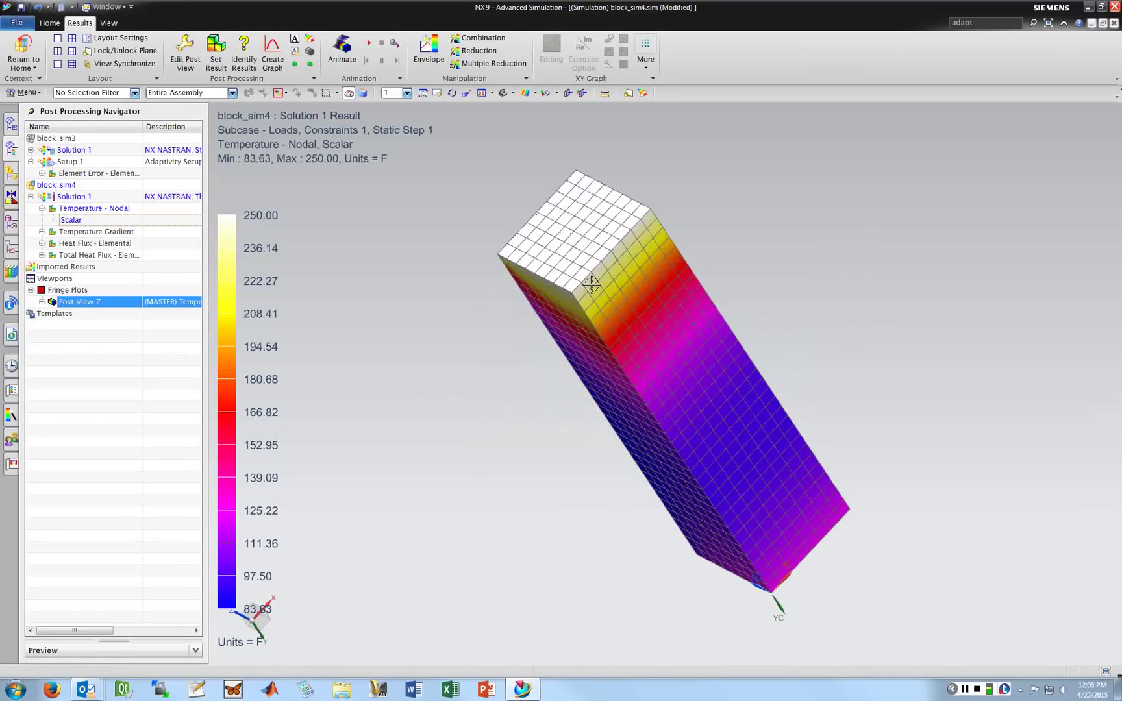
{"action": "middle_click_drag", "start_coordinate": [599, 286], "coordinate": [433, 353]}
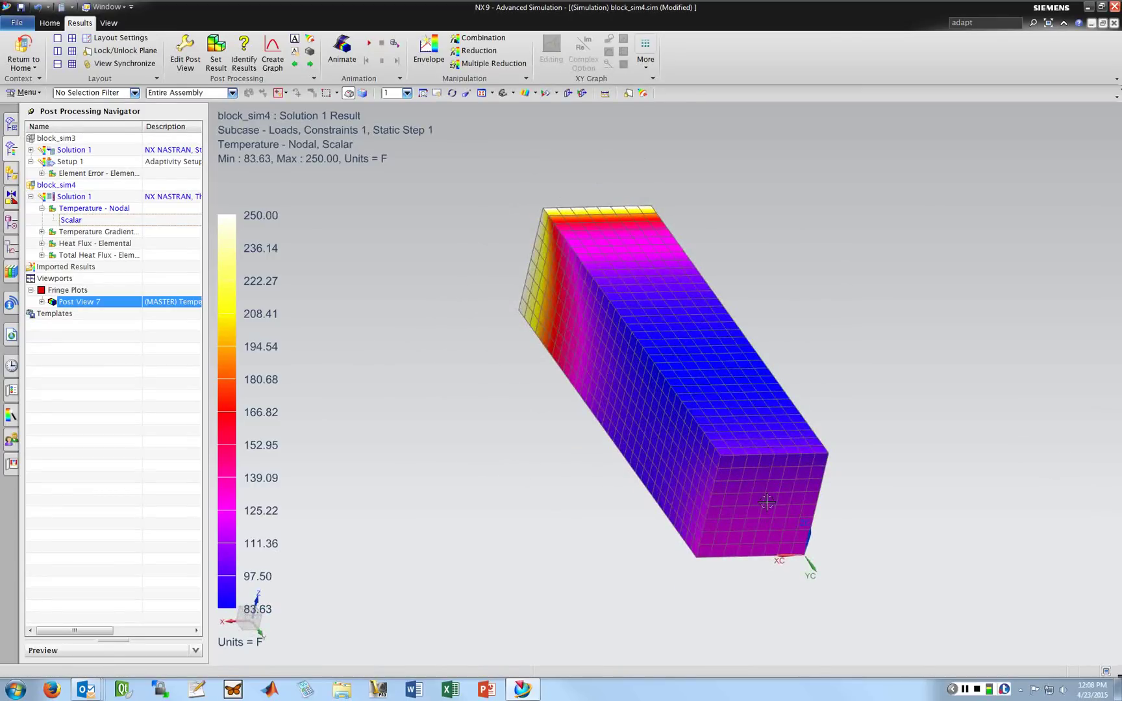
{"action": "middle_click_drag", "start_coordinate": [767, 502], "coordinate": [781, 550]}
{"action": "middle_click_drag", "start_coordinate": [663, 531], "coordinate": [607, 339]}
{"action": "scroll", "coordinate": [606, 339], "scroll_direction": "down", "scroll_amount": 1}
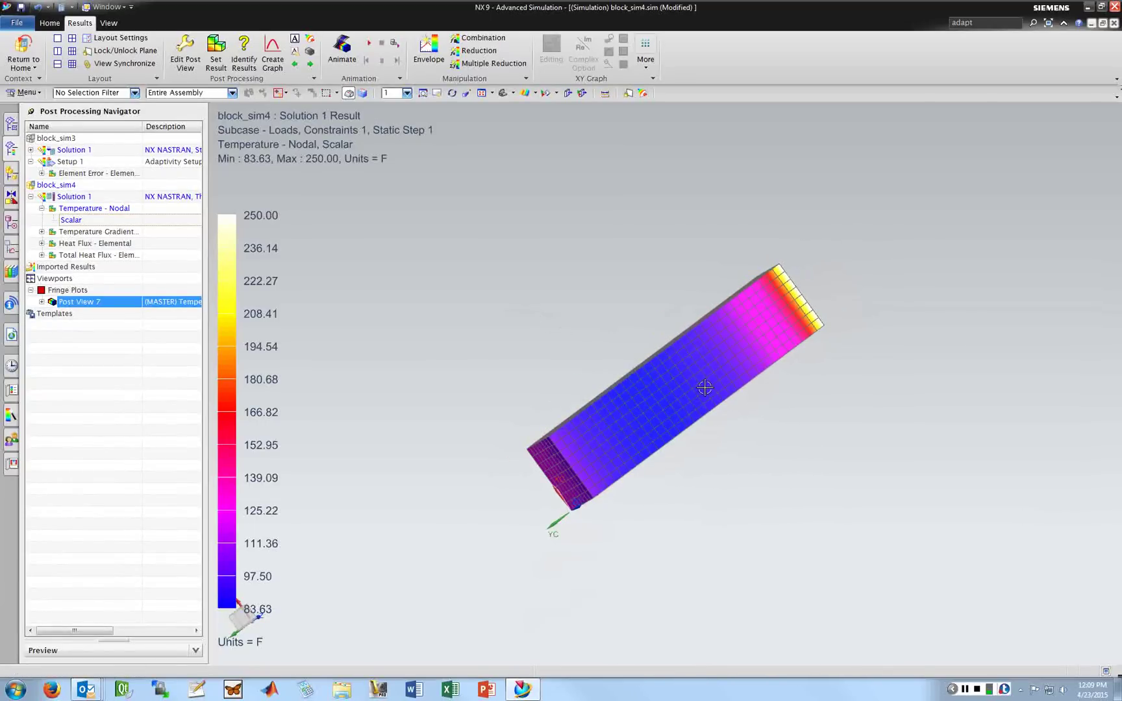
{"action": "middle_click_drag", "start_coordinate": [767, 401], "coordinate": [588, 334]}
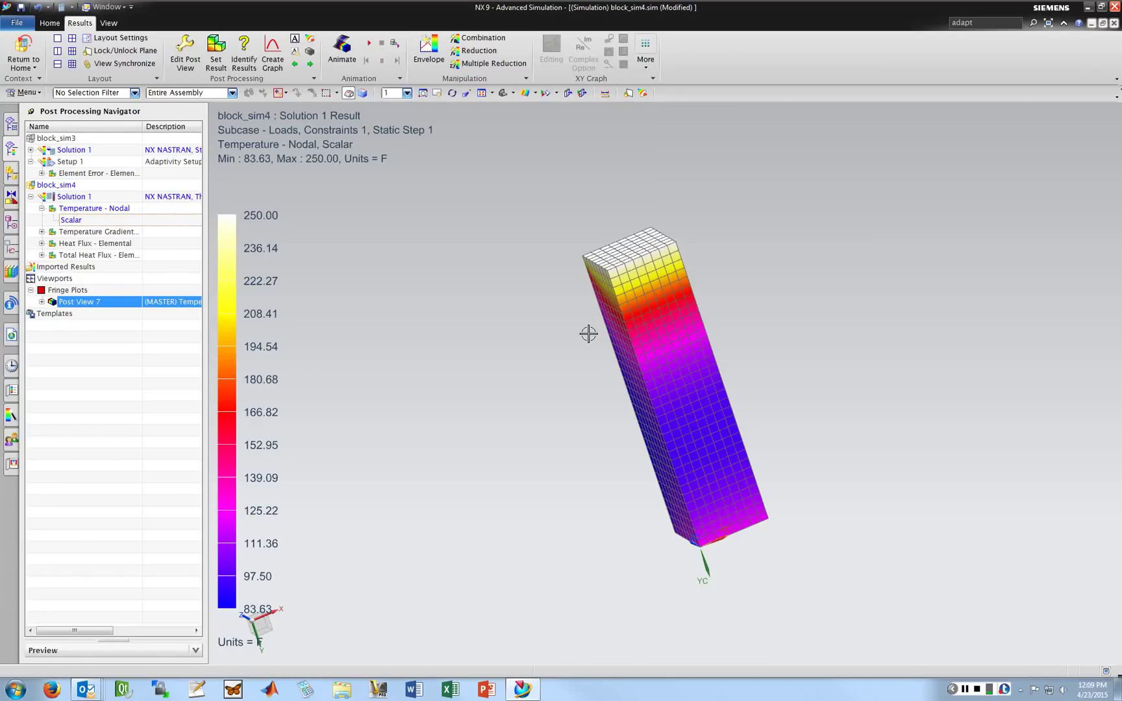
{"action": "middle_click_drag", "start_coordinate": [733, 252], "coordinate": [641, 313]}
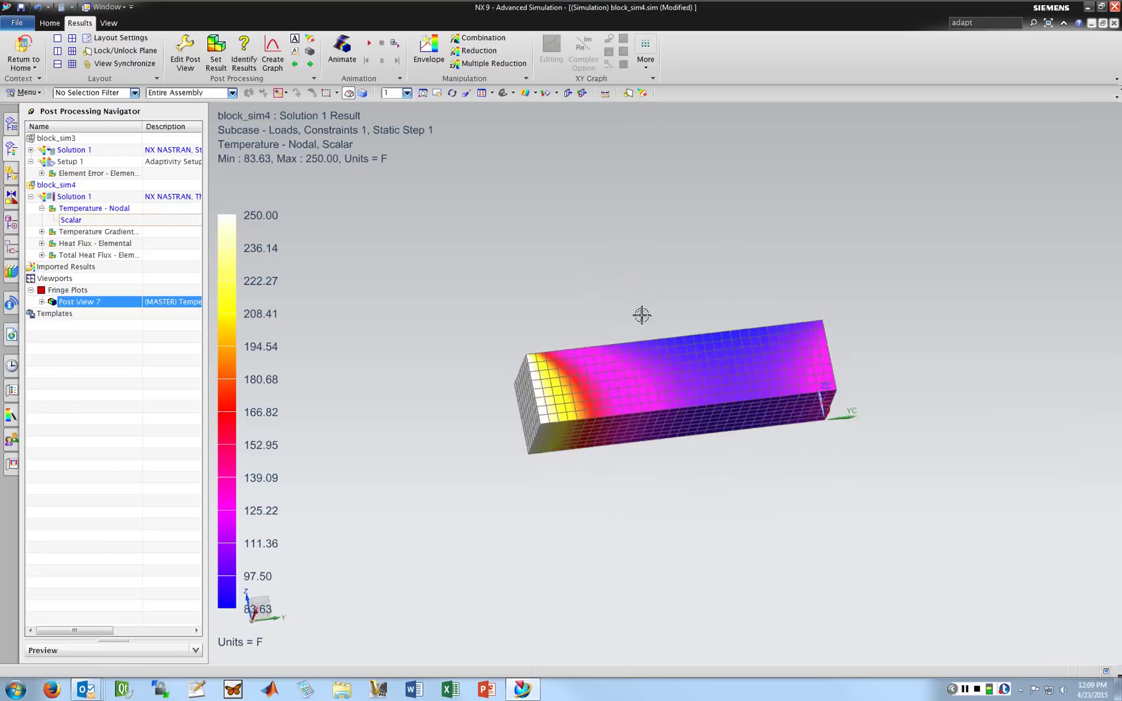